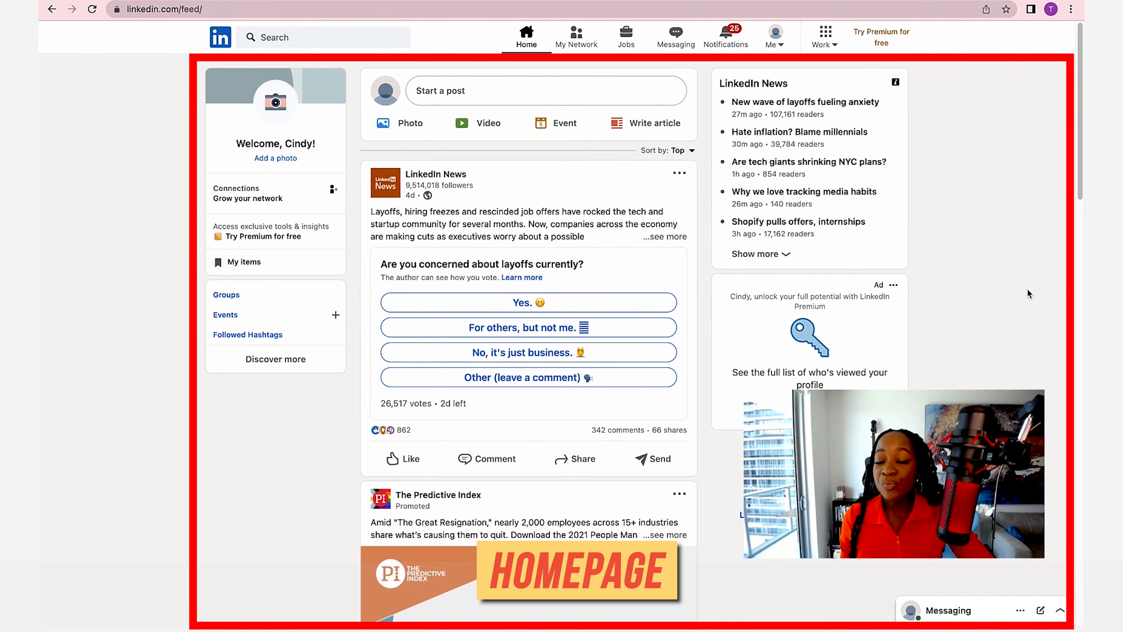
- Look through the posts in the LinkedIn home feed and return to the start of the feed
scroll(1028, 289, down, 1)
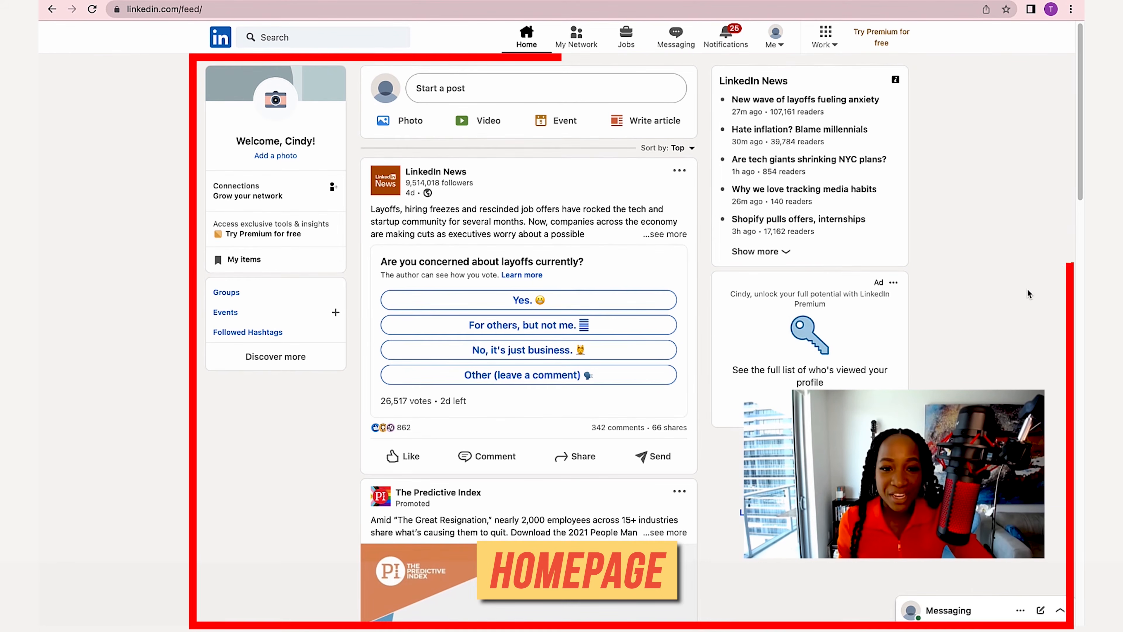
scroll(1030, 286, down, 1)
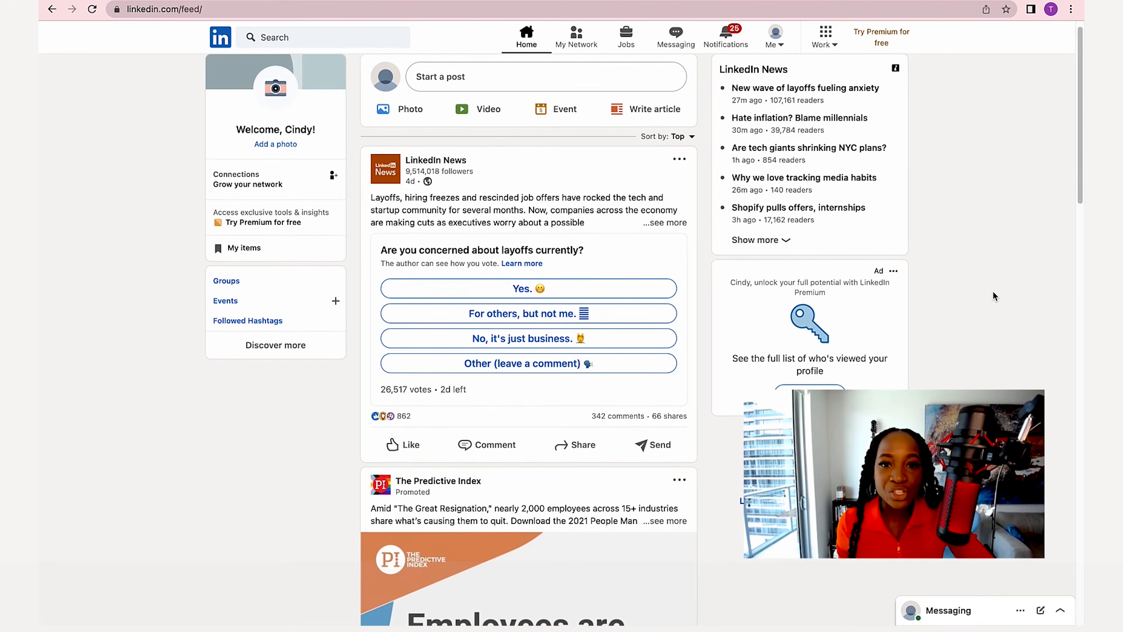
scroll(988, 292, down, 8)
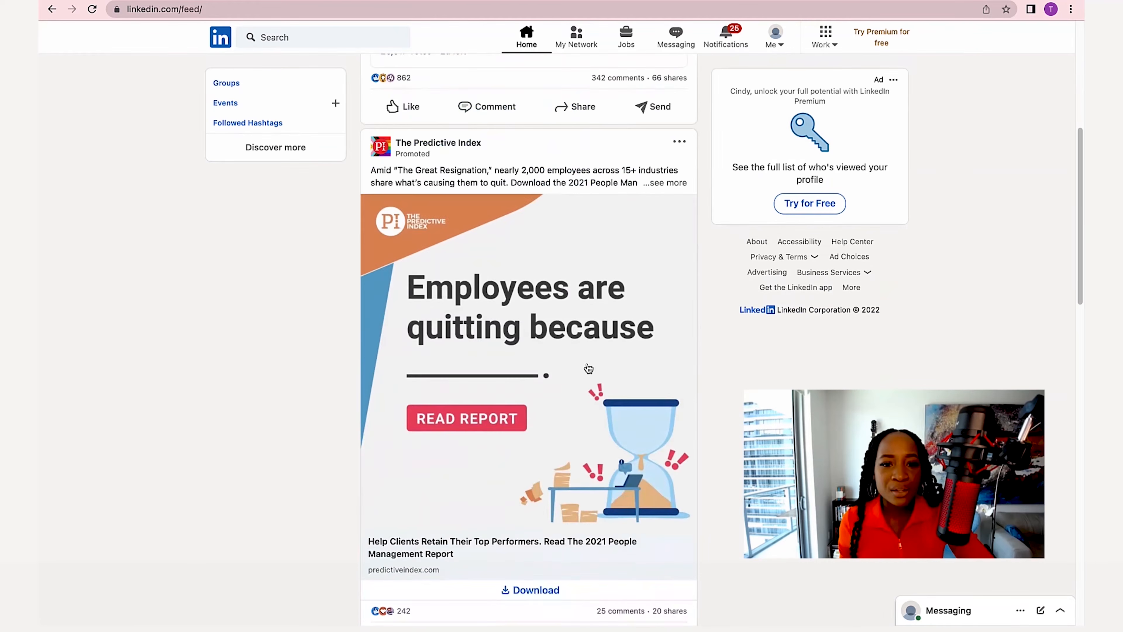
scroll(589, 369, down, 18)
scroll(582, 354, down, 20)
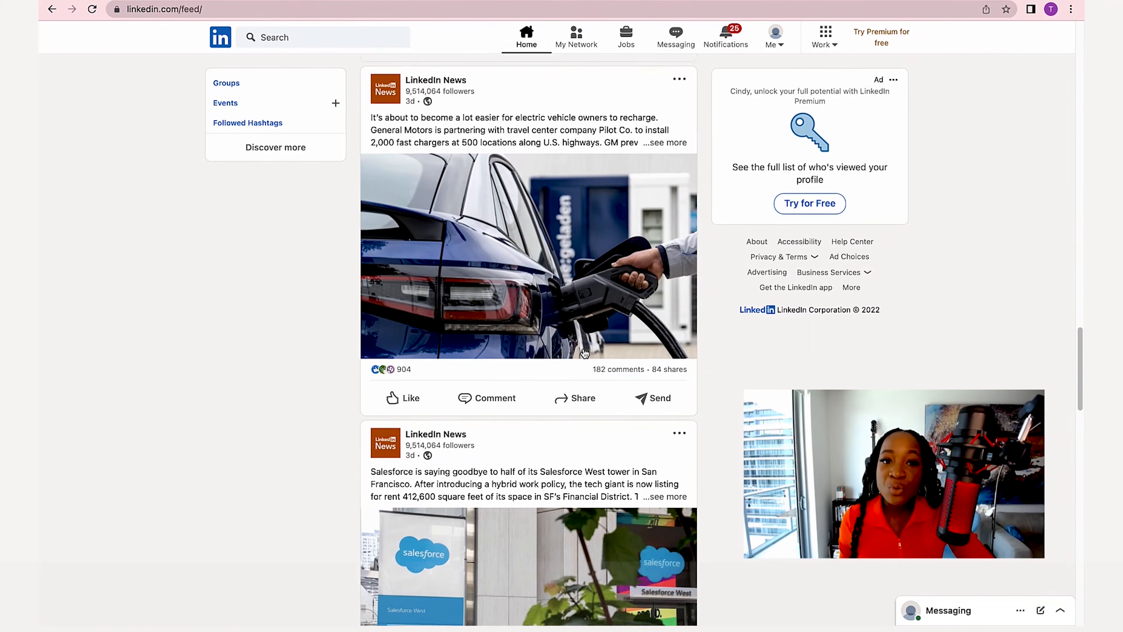
scroll(584, 352, down, 8)
scroll(584, 352, down, 11)
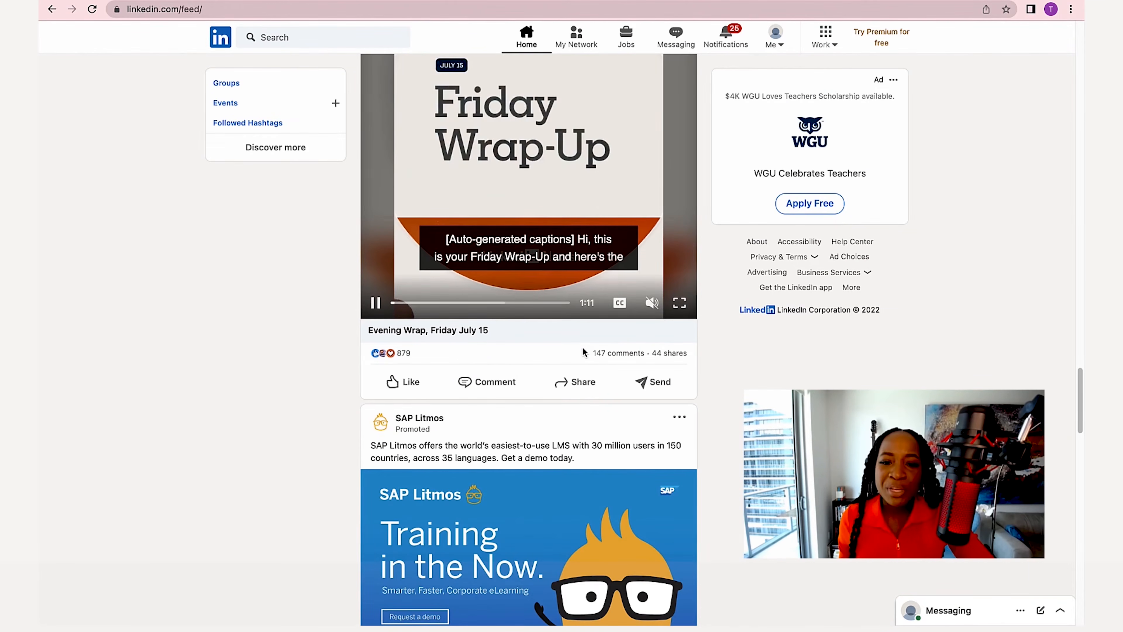
scroll(583, 352, down, 6)
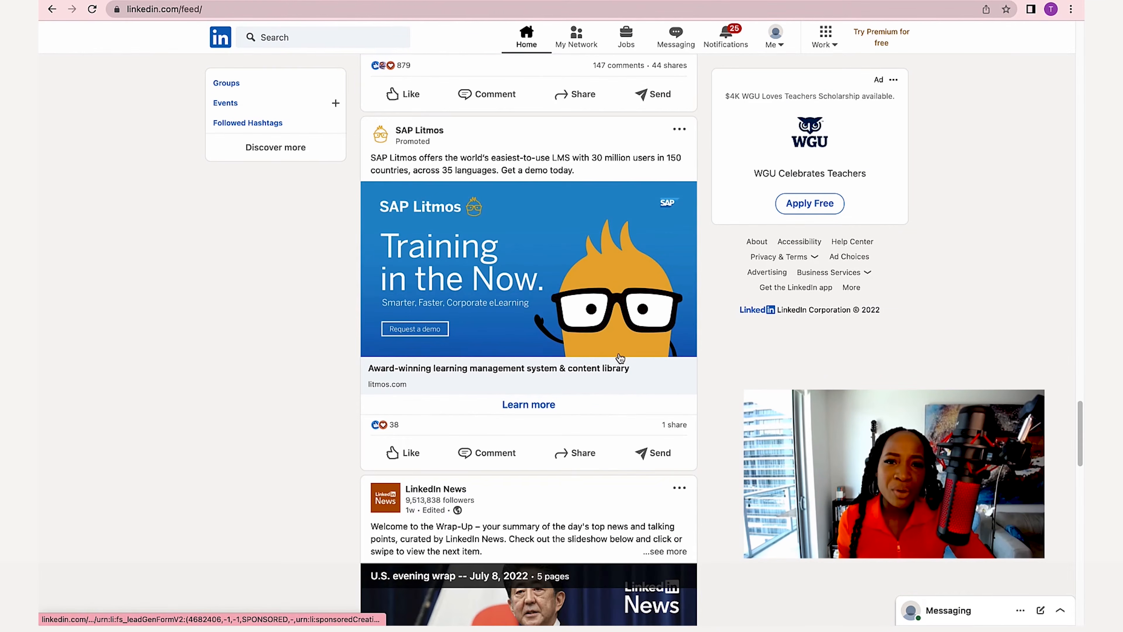
scroll(620, 357, down, 20)
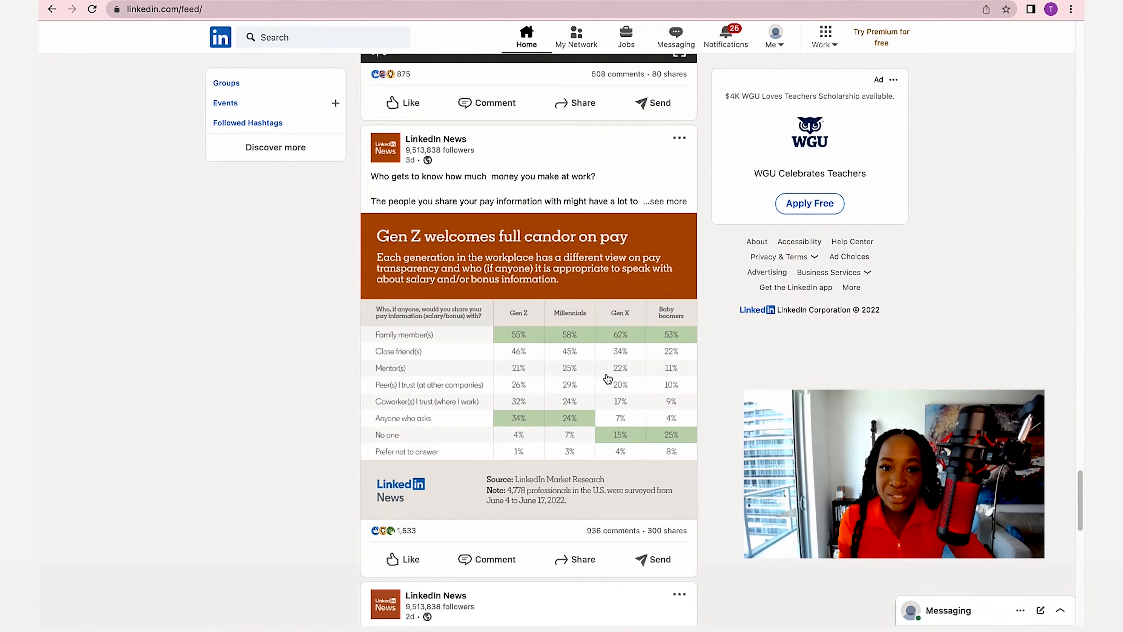
scroll(608, 378, down, 8)
scroll(609, 429, up, 20)
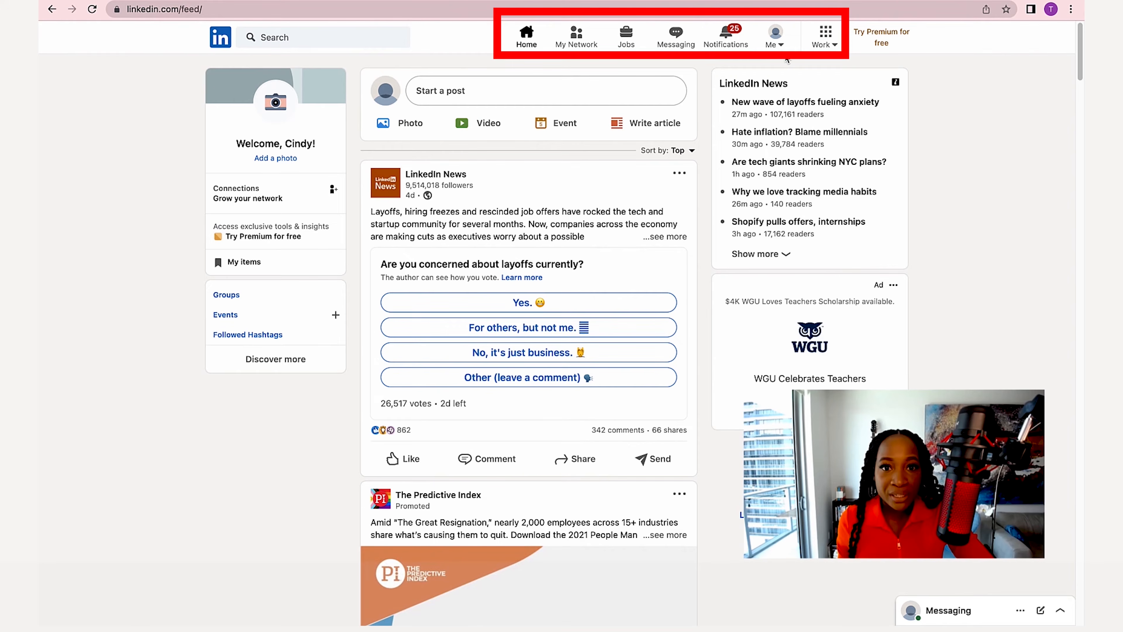
- View the My Network page and the job recommendations on the Jobs page
click(577, 42)
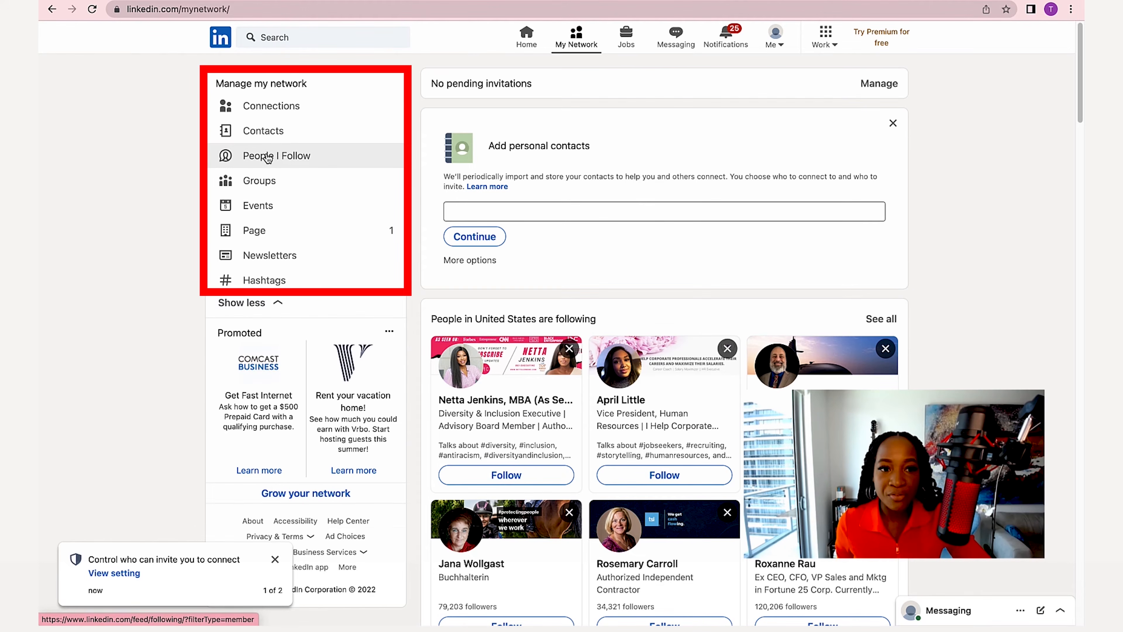
click(626, 36)
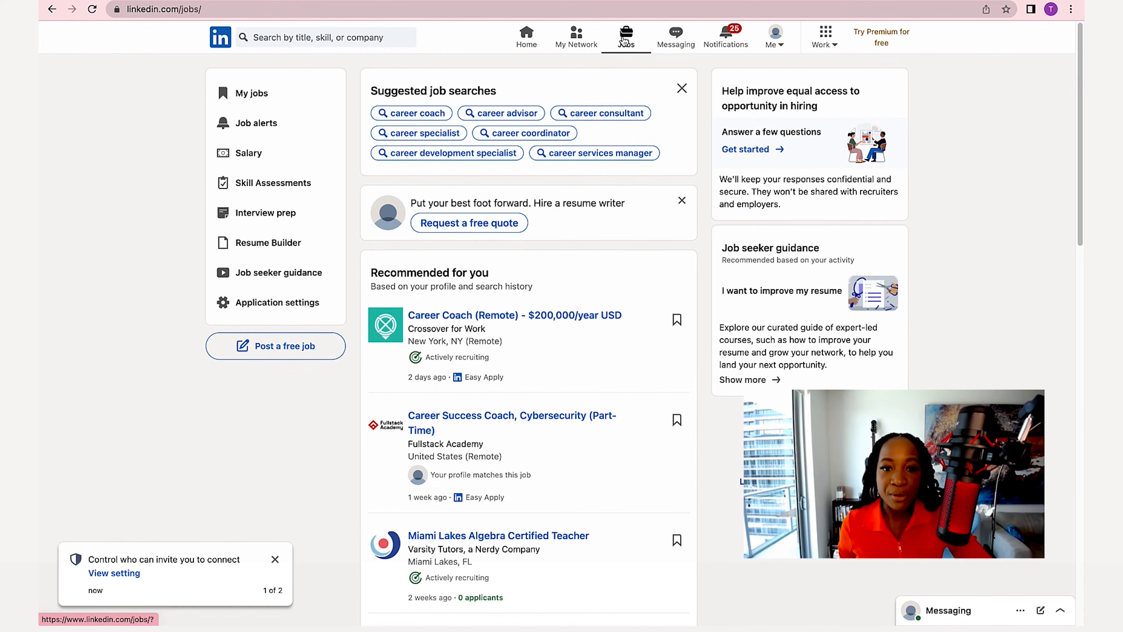
scroll(602, 235, down, 5)
- View the Messaging page, then expand the pop-up messaging window, activate its message search, and collapse the window again
click(676, 35)
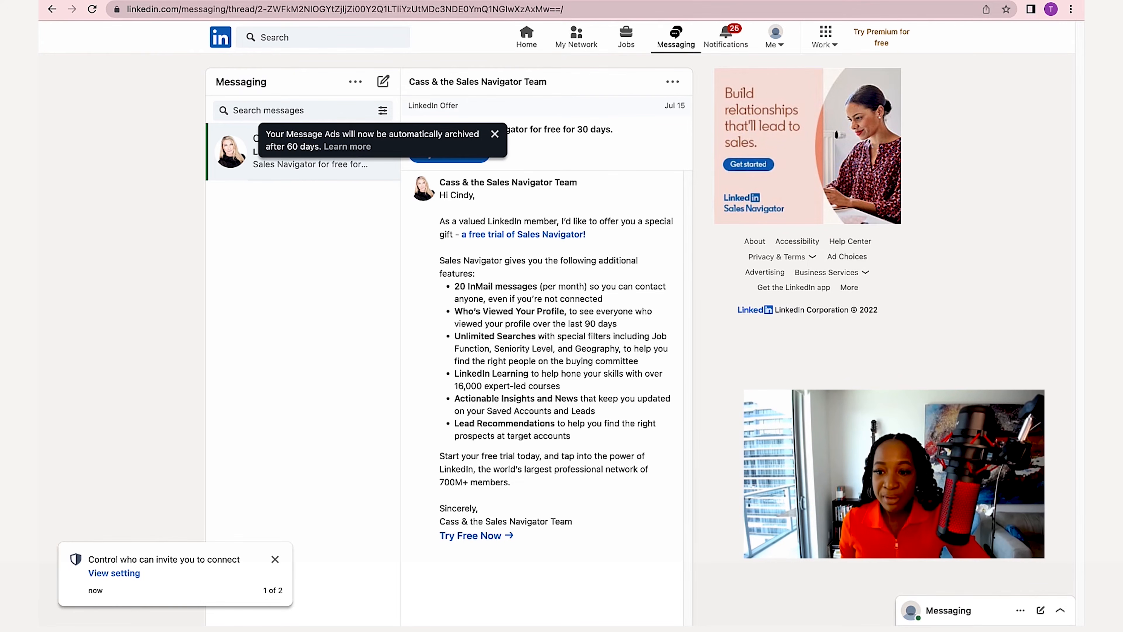
click(1061, 611)
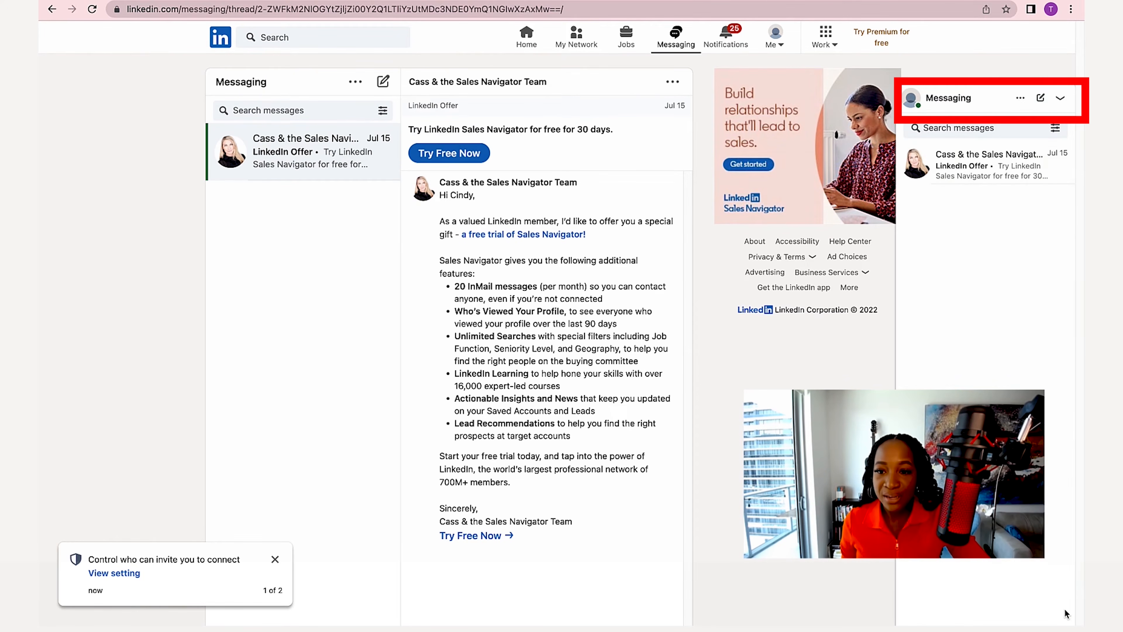
click(1060, 98)
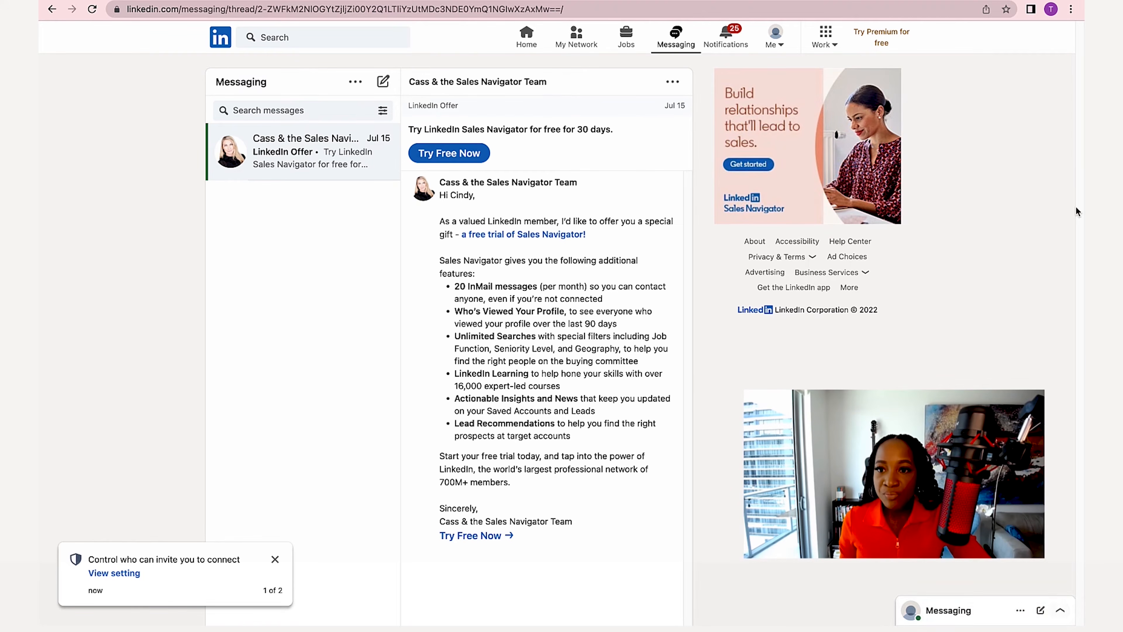
click(1061, 611)
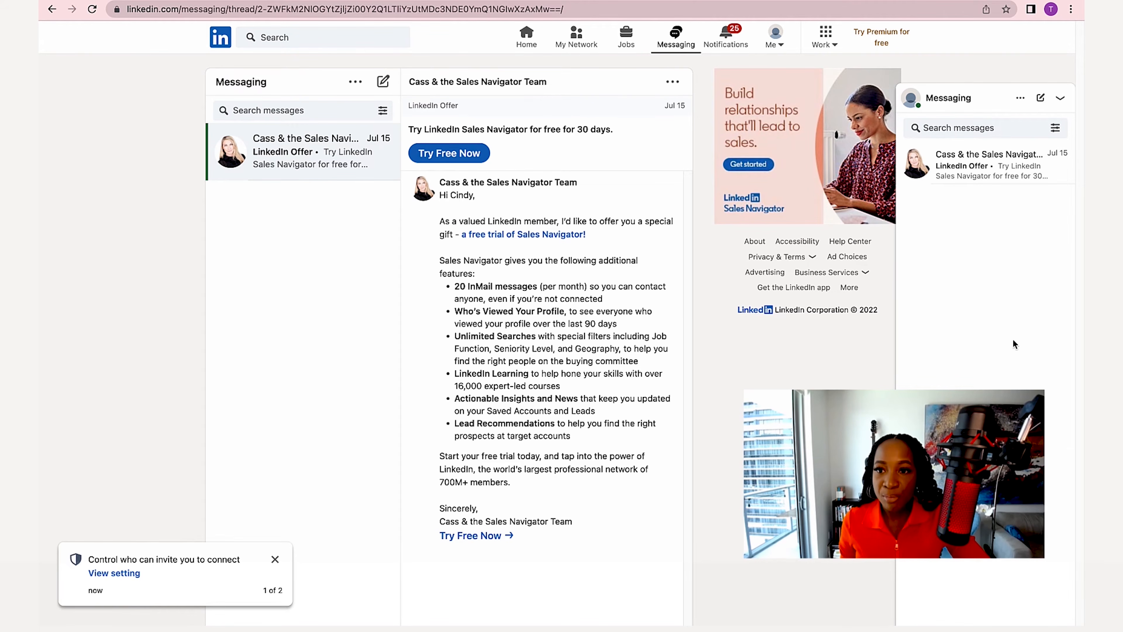
click(957, 129)
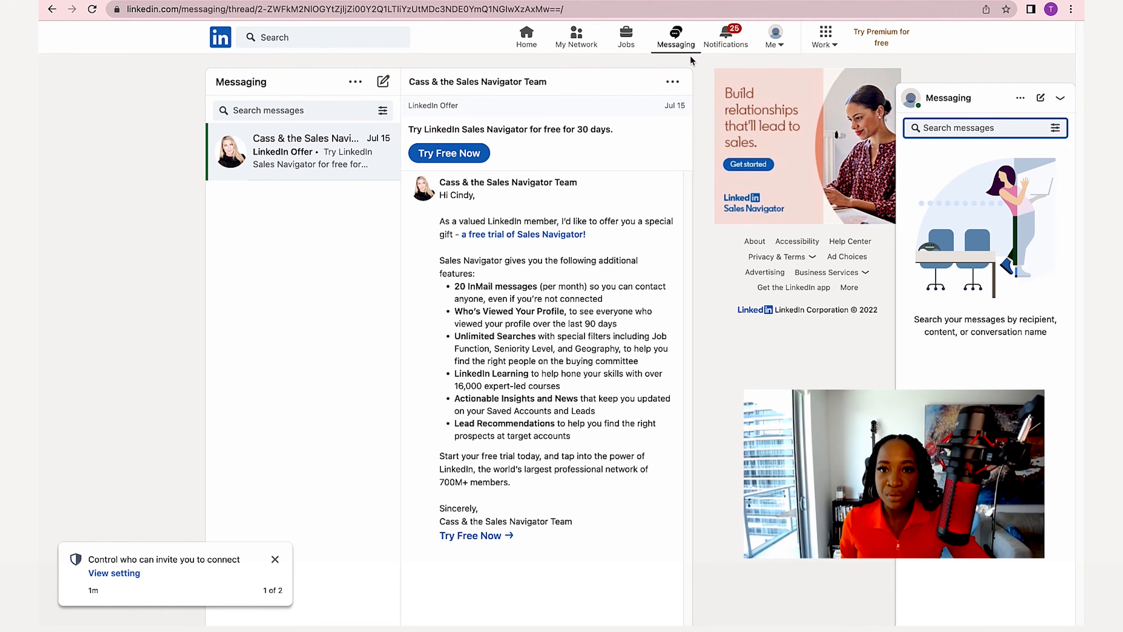
click(1061, 97)
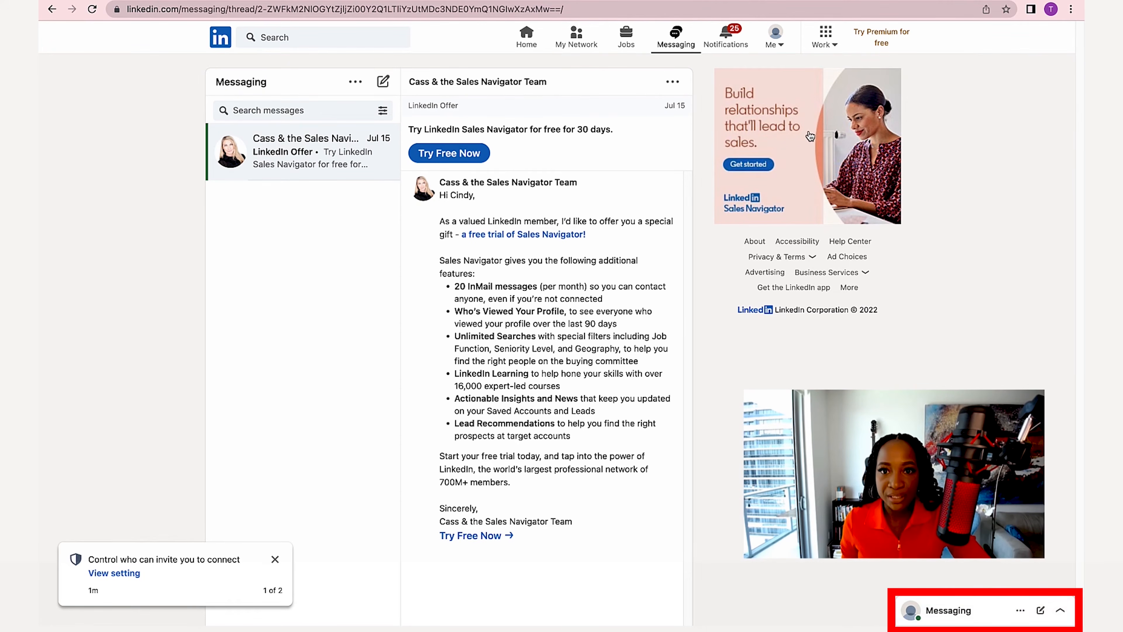
- Open the Notifications page and look through the whole list of notifications
click(726, 37)
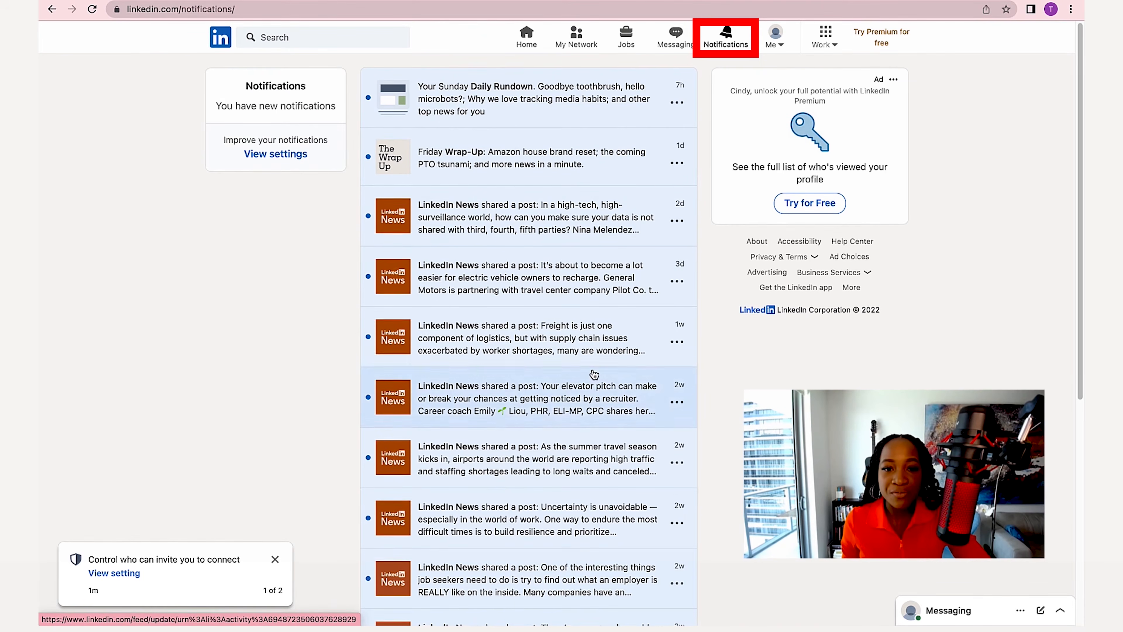
scroll(594, 374, down, 10)
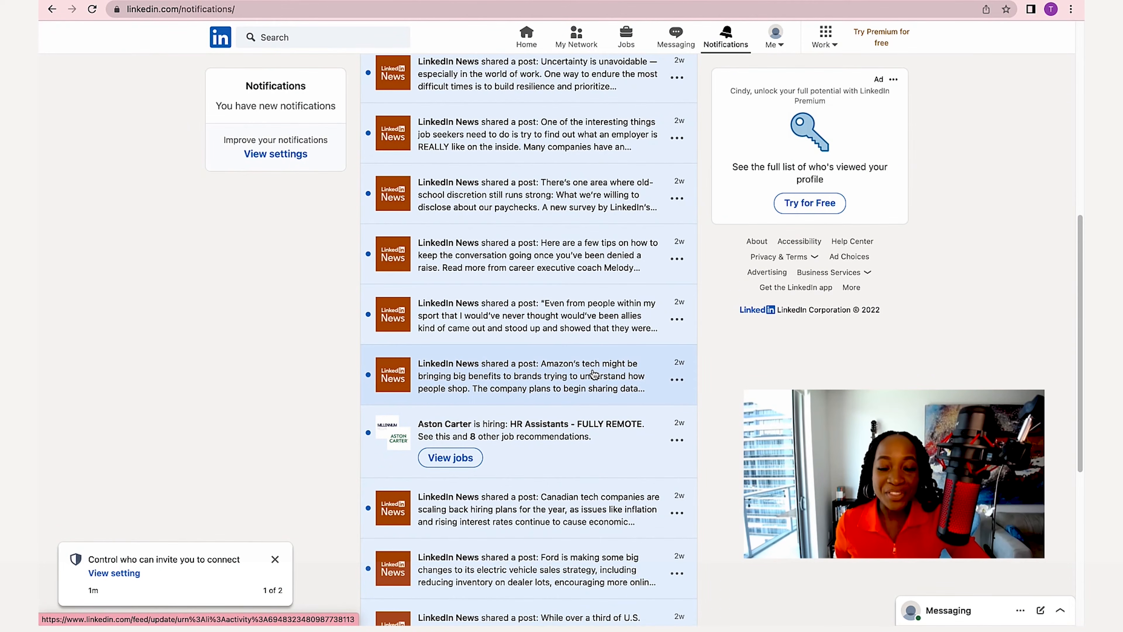
scroll(593, 374, down, 7)
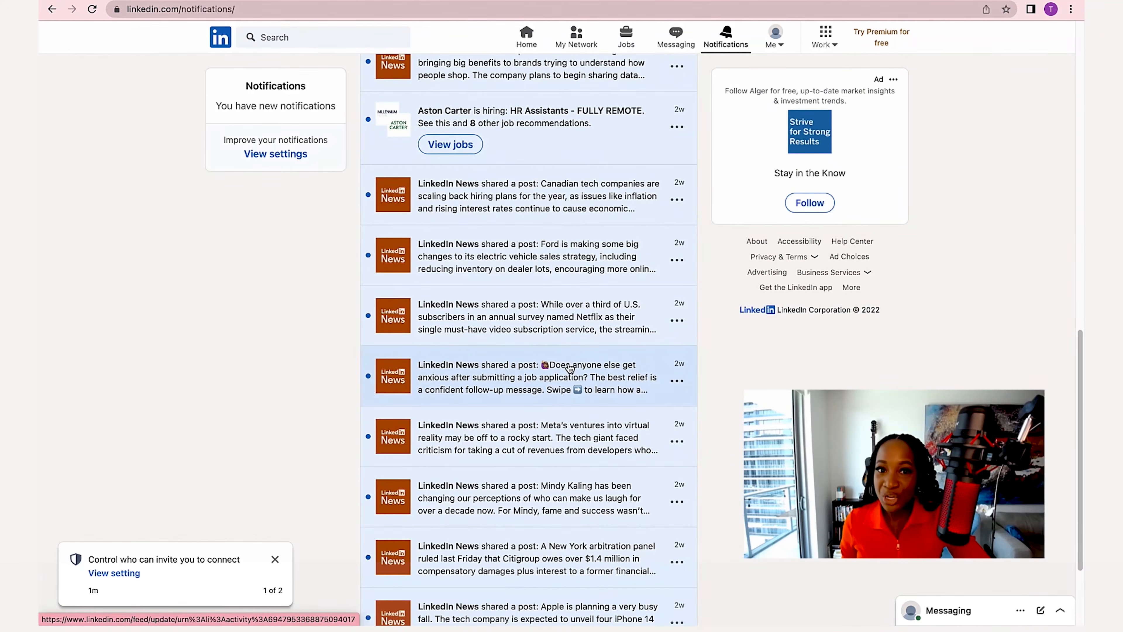
scroll(569, 368, down, 3)
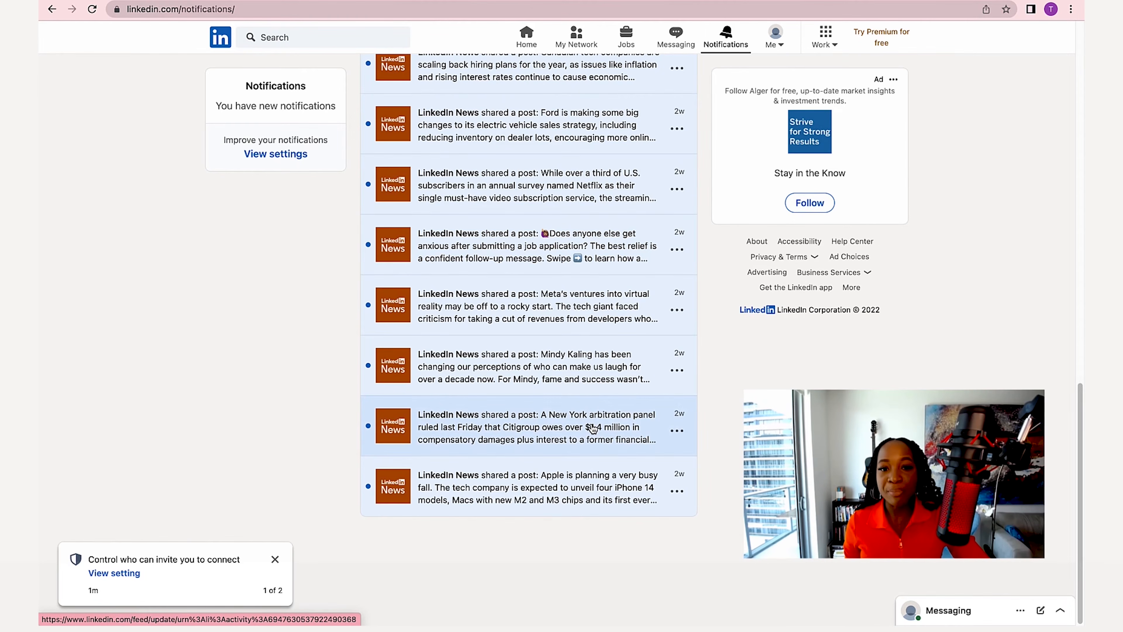
scroll(522, 339, up, 10)
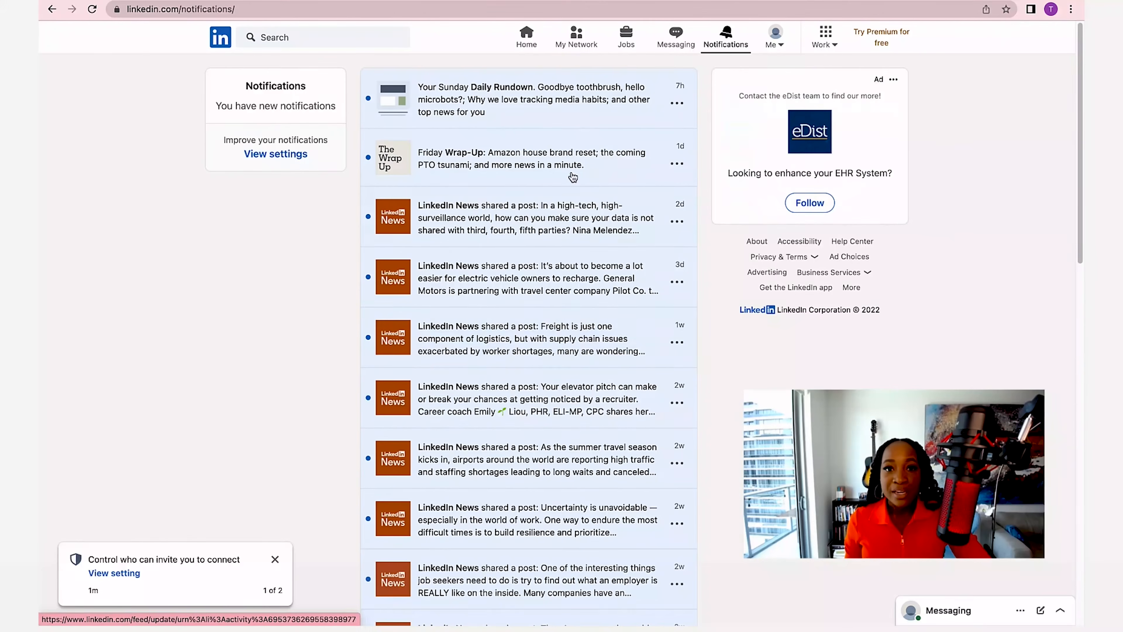
- View the Groups page and the Events page, opening each from the home page
click(523, 38)
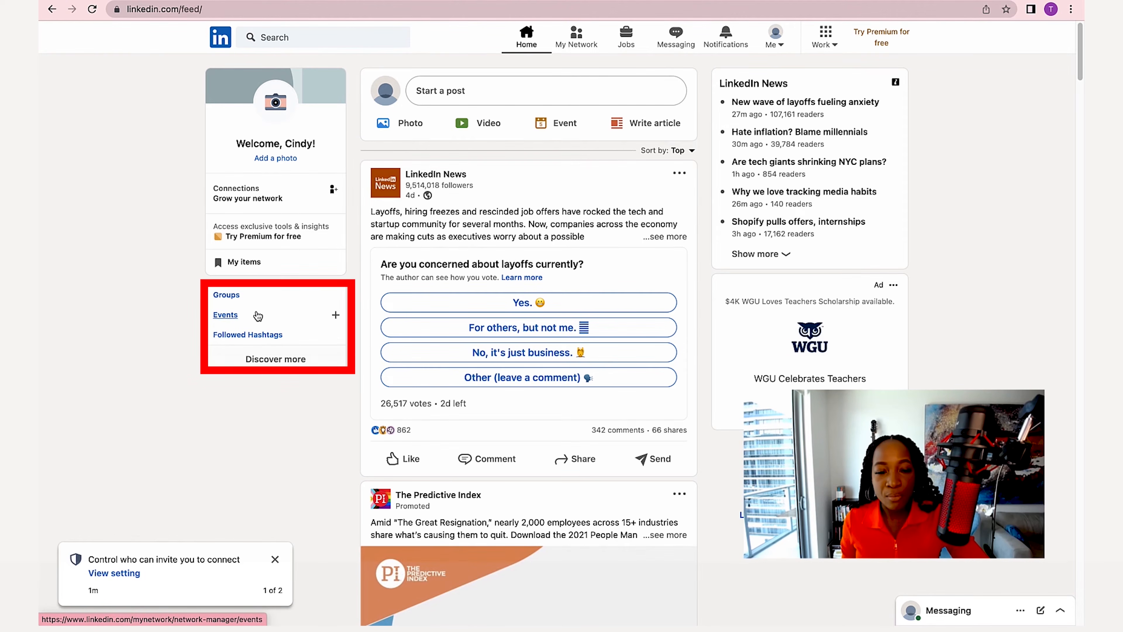
click(227, 295)
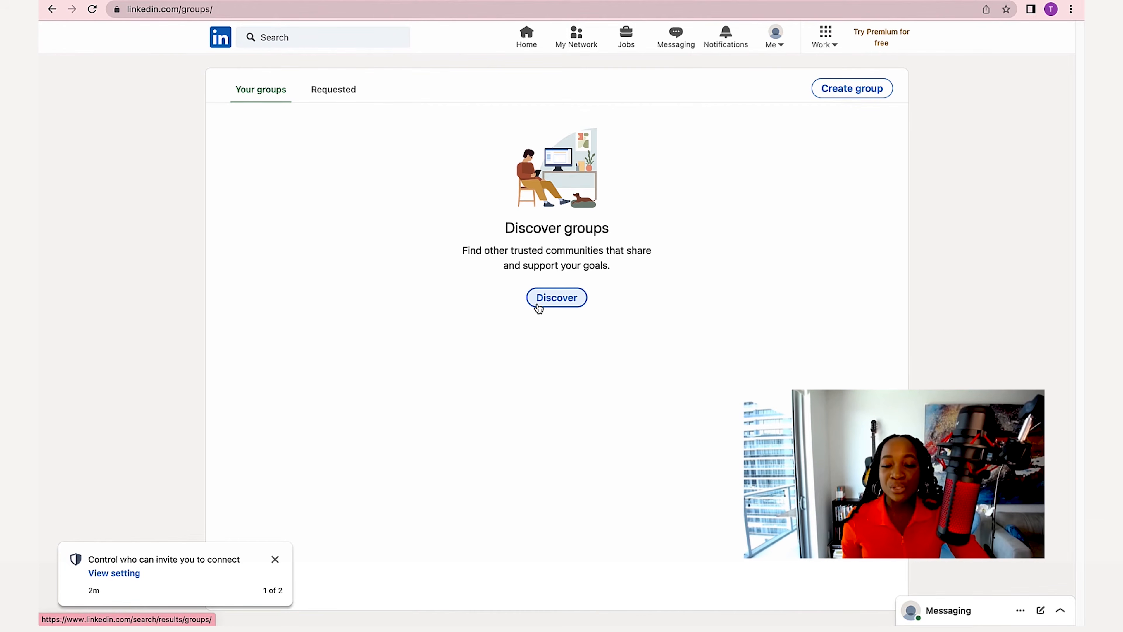
click(525, 39)
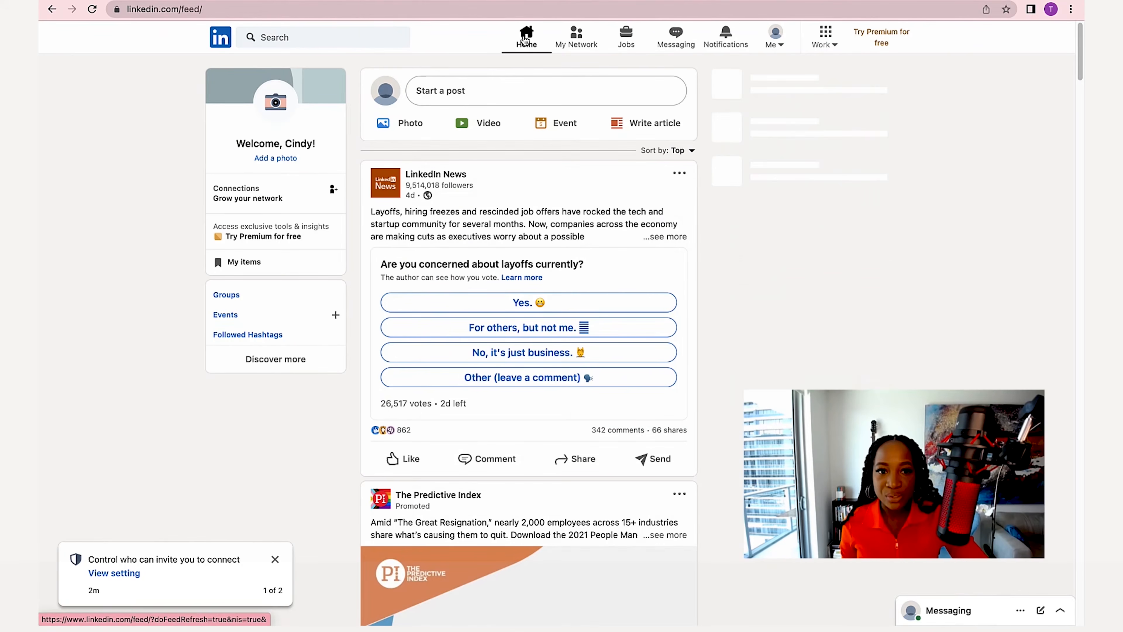
click(224, 315)
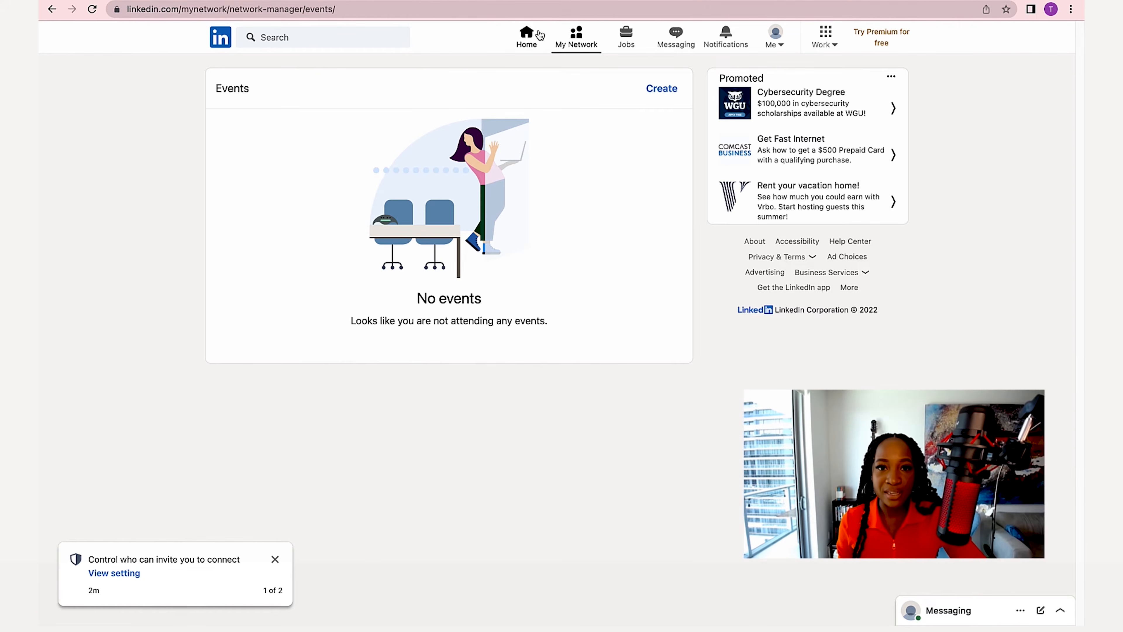
- Return from the Events page to the home page and skim the feed posts again
click(527, 35)
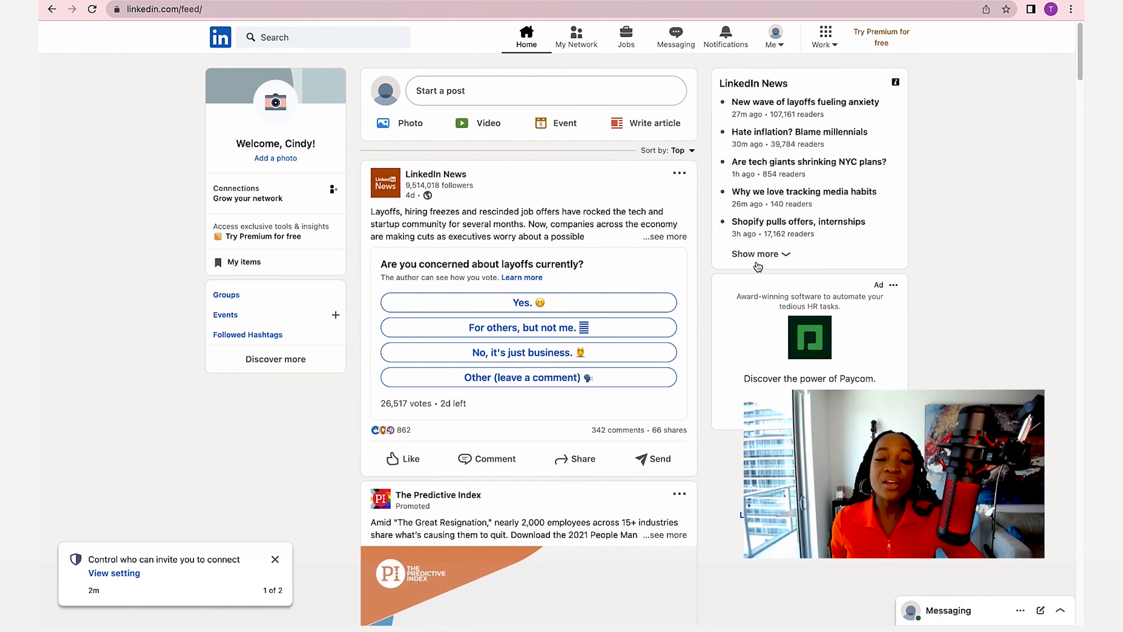
scroll(602, 200, down, 12)
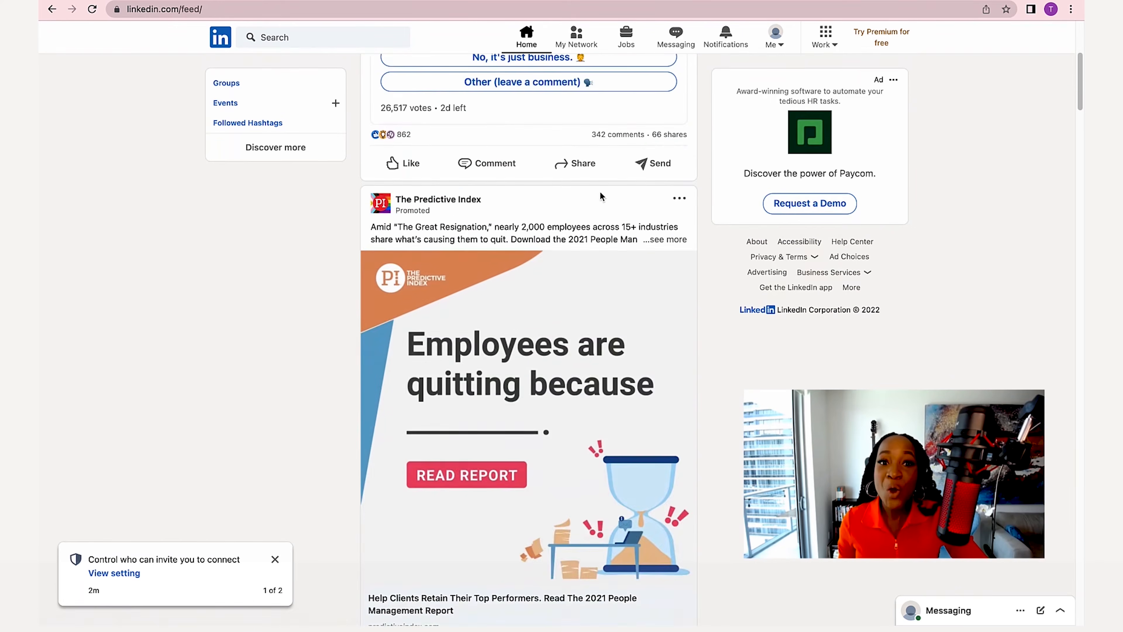
scroll(584, 197, down, 10)
scroll(592, 200, down, 5)
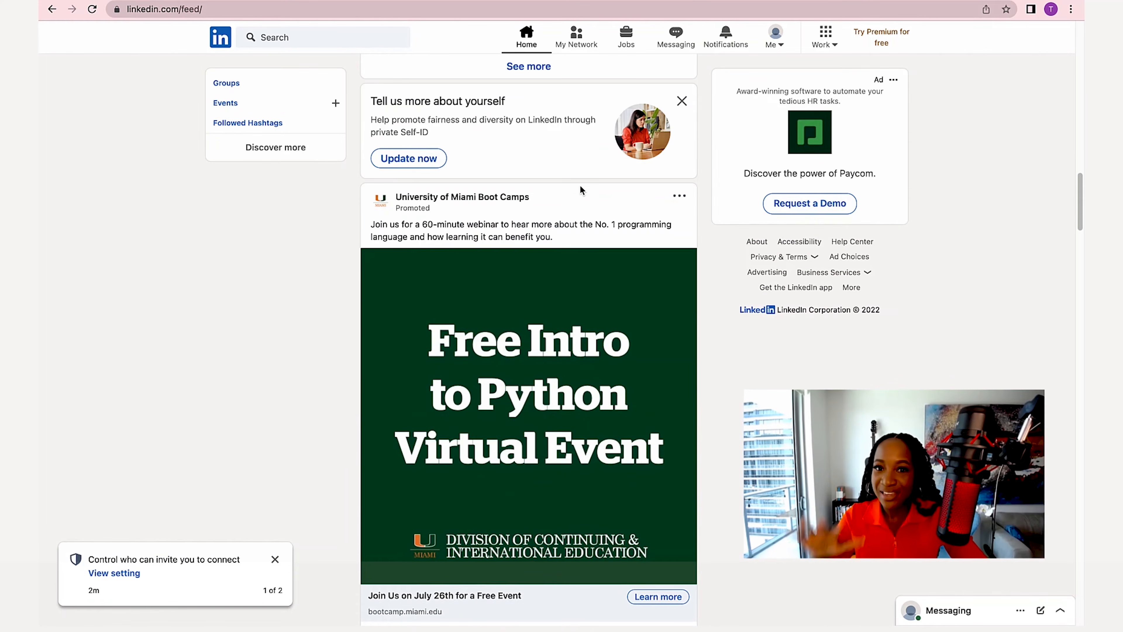
scroll(574, 213, up, 20)
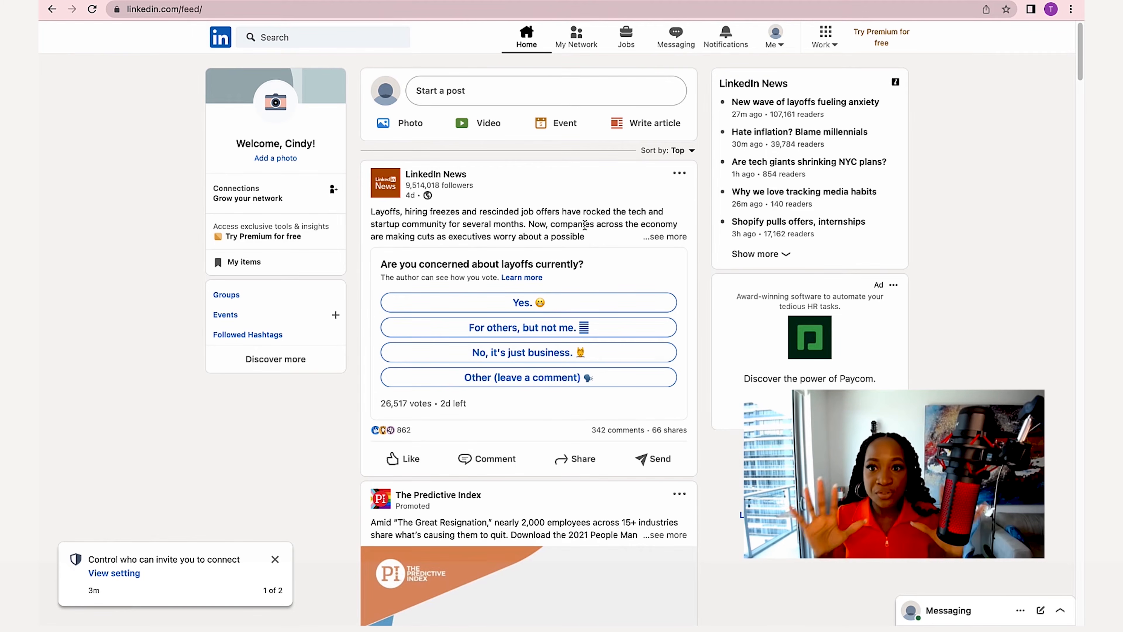
- Open the account's own profile page and dismiss the notice about controlling who can invite you to connect
click(778, 48)
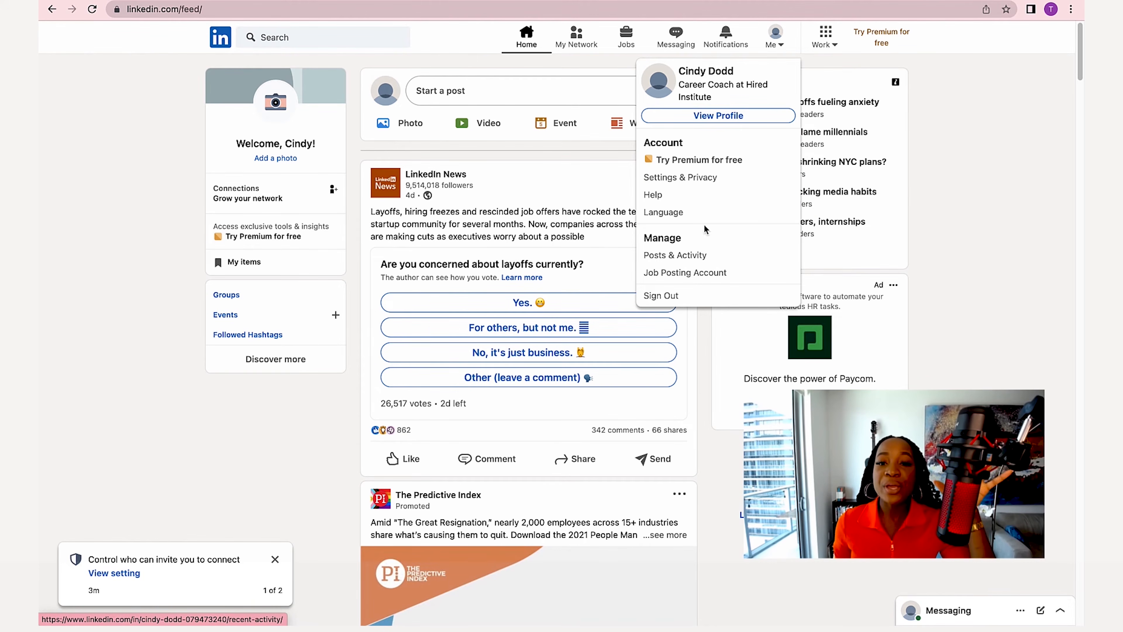
click(784, 119)
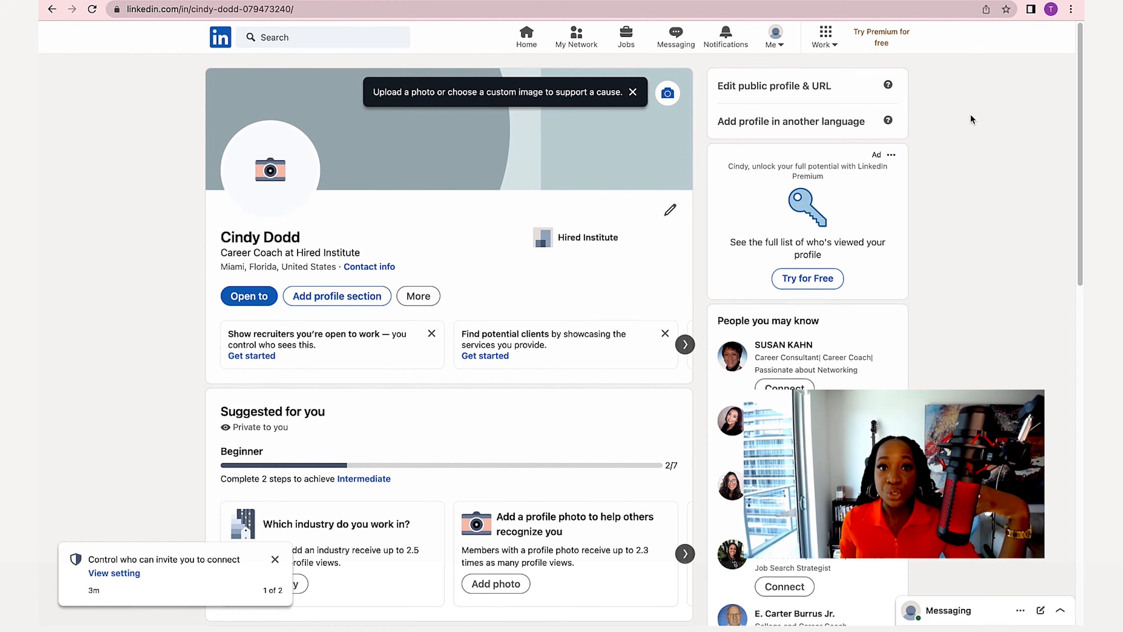
click(274, 560)
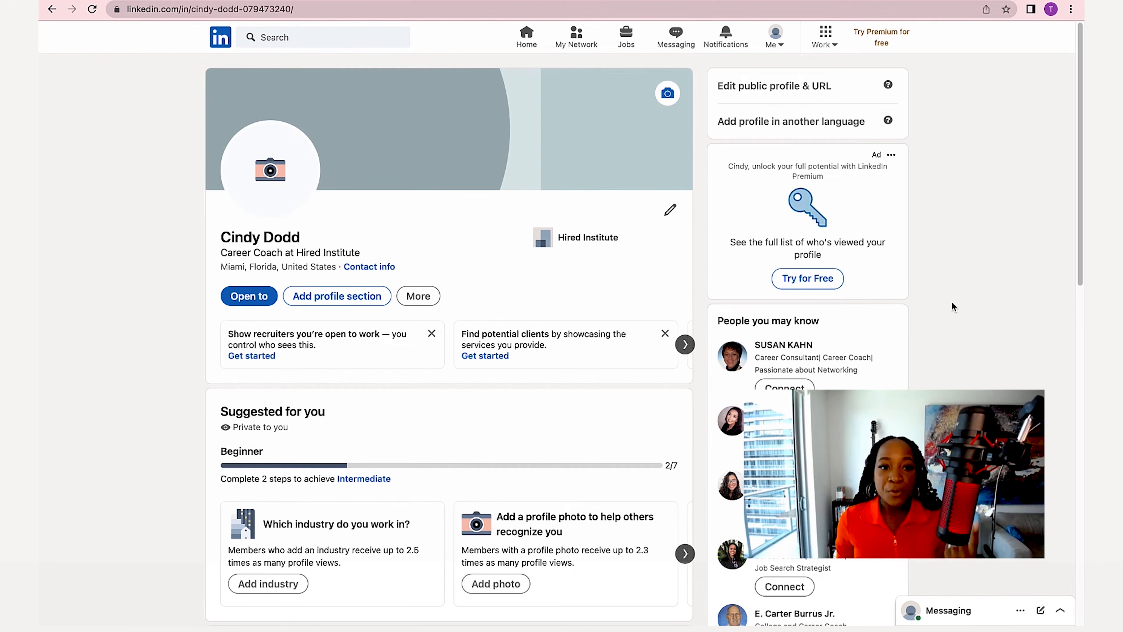
- Reveal and select the profile page's full web address
click(450, 8)
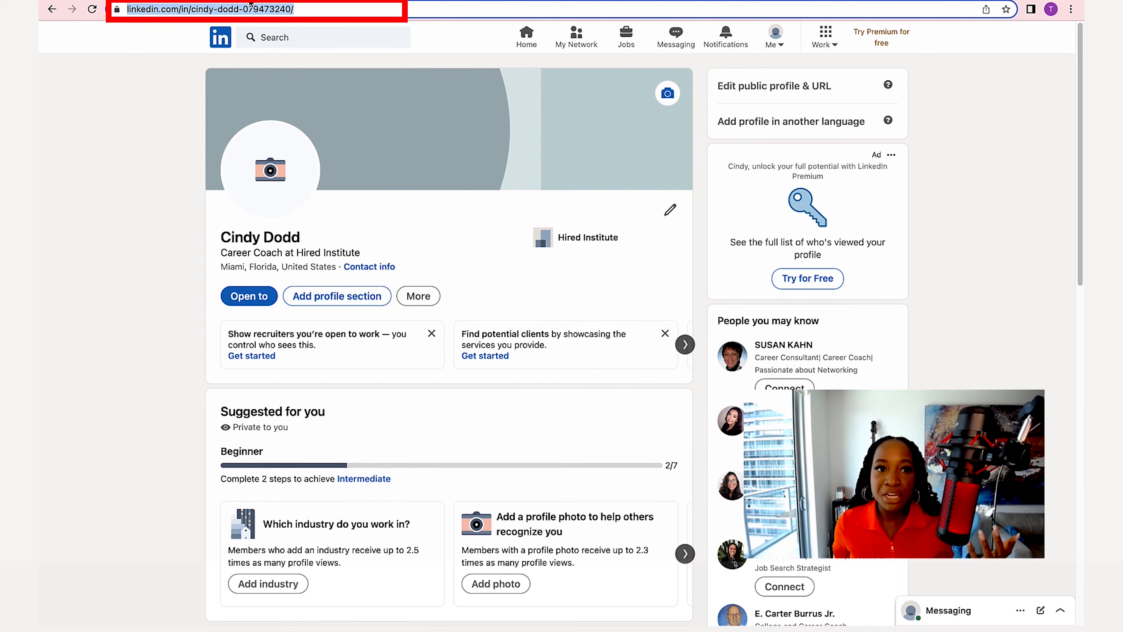
click(215, 9)
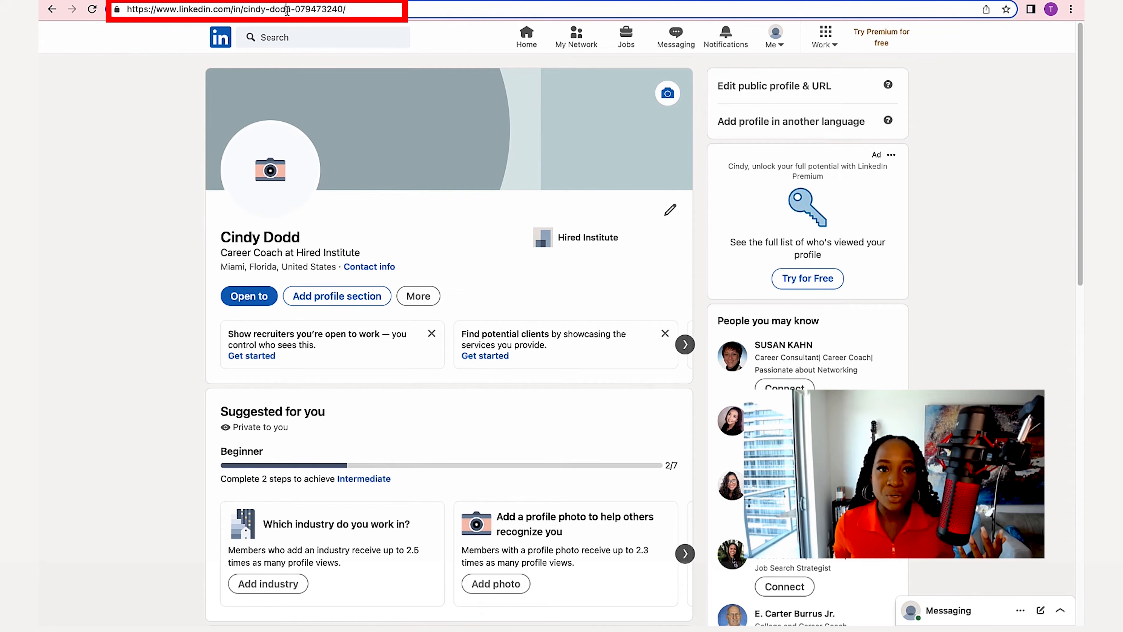
drag(362, 10, 105, 15)
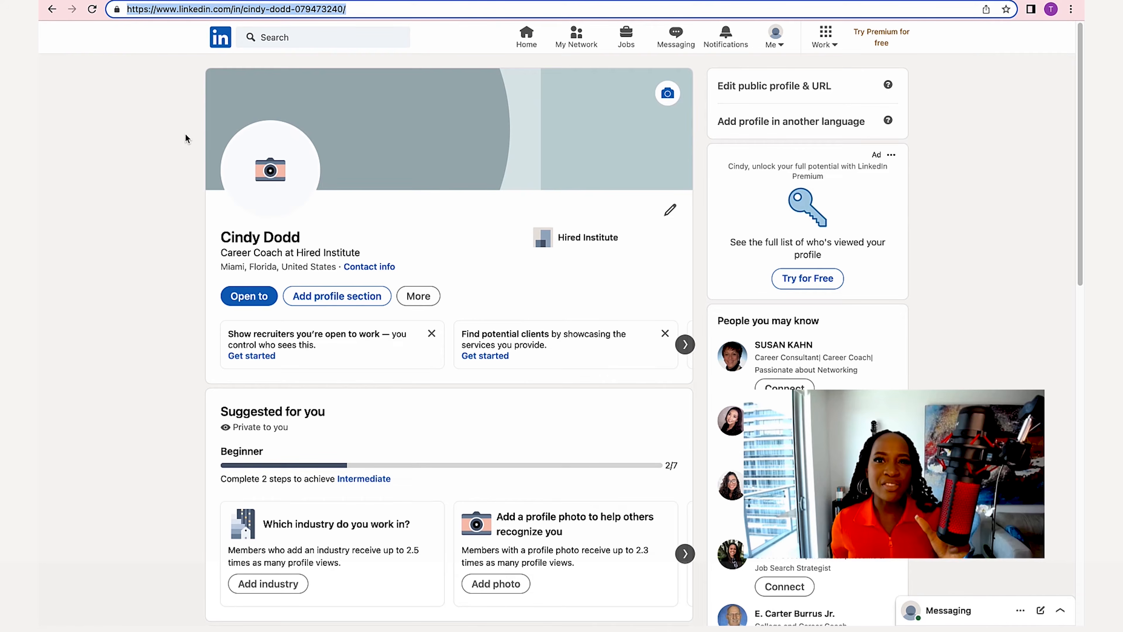
- Open the public profile and URL settings from the profile page, and highlight the custom URL section's heading
triple_click(352, 8)
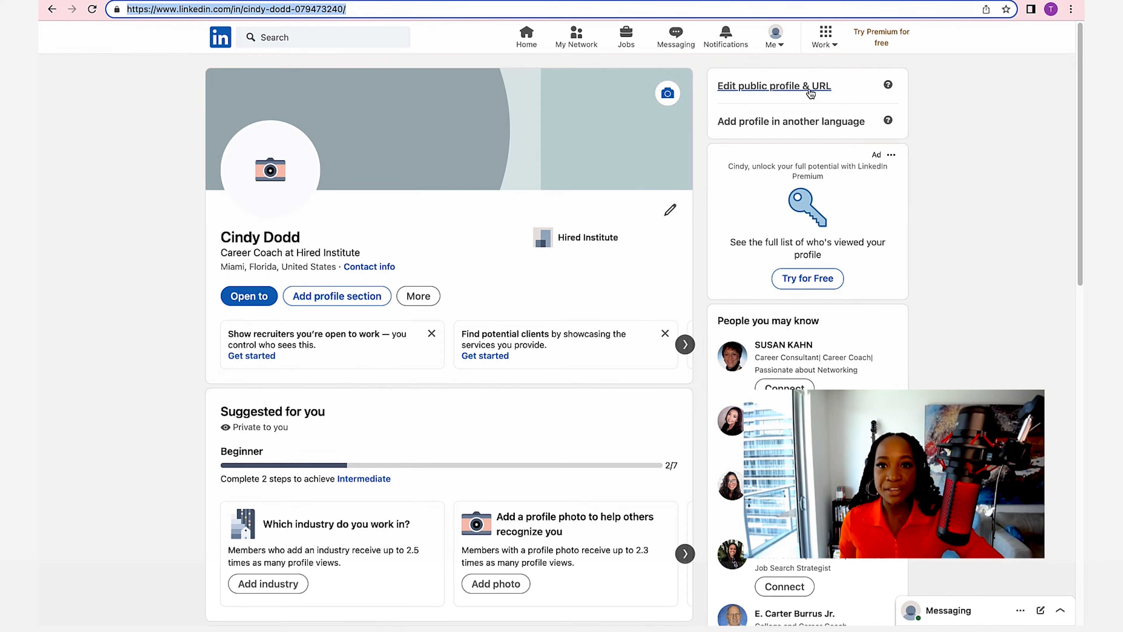
click(986, 92)
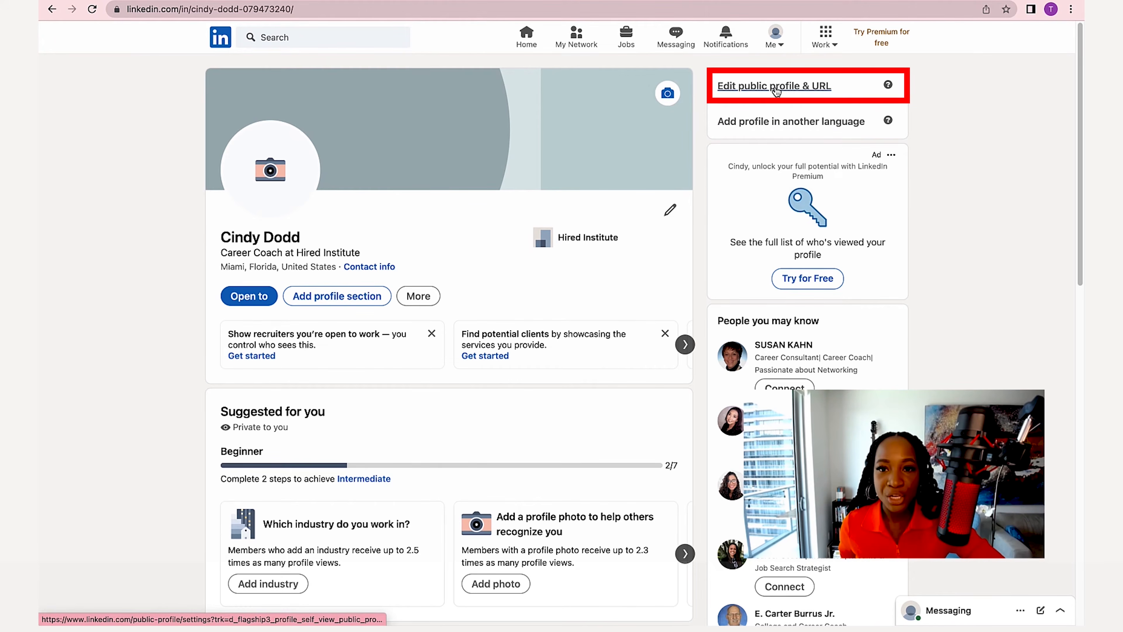
click(776, 89)
drag(742, 85, 868, 87)
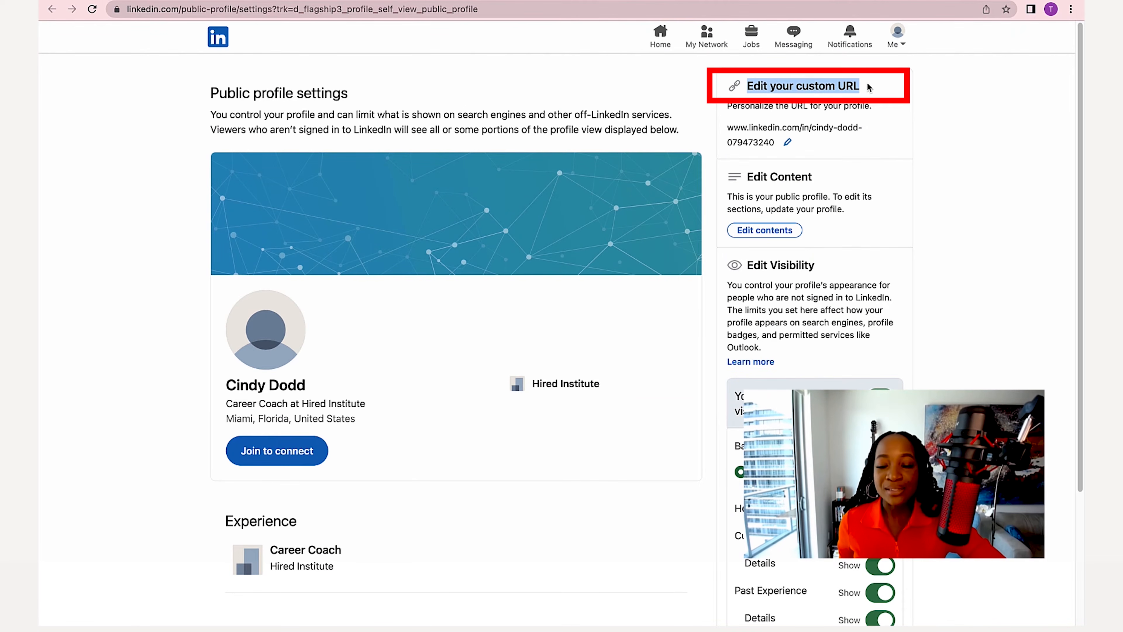
- Shorten the custom profile URL to the account's first and last name without hyphens or numbers, and save it
click(787, 142)
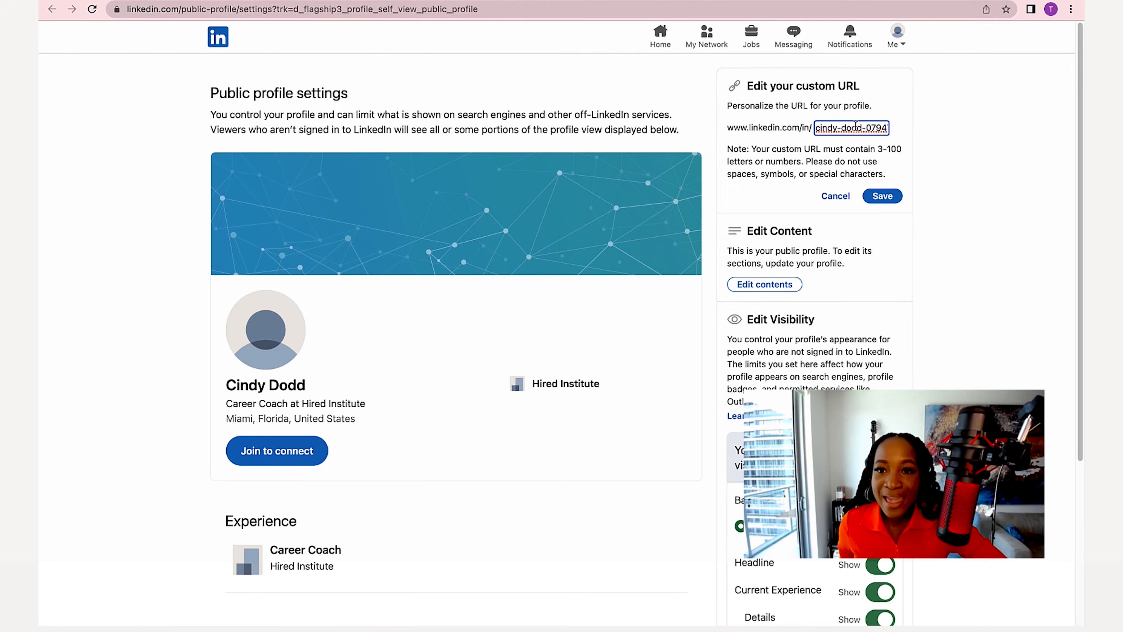
drag(862, 128, 906, 126)
key(BackSpace)
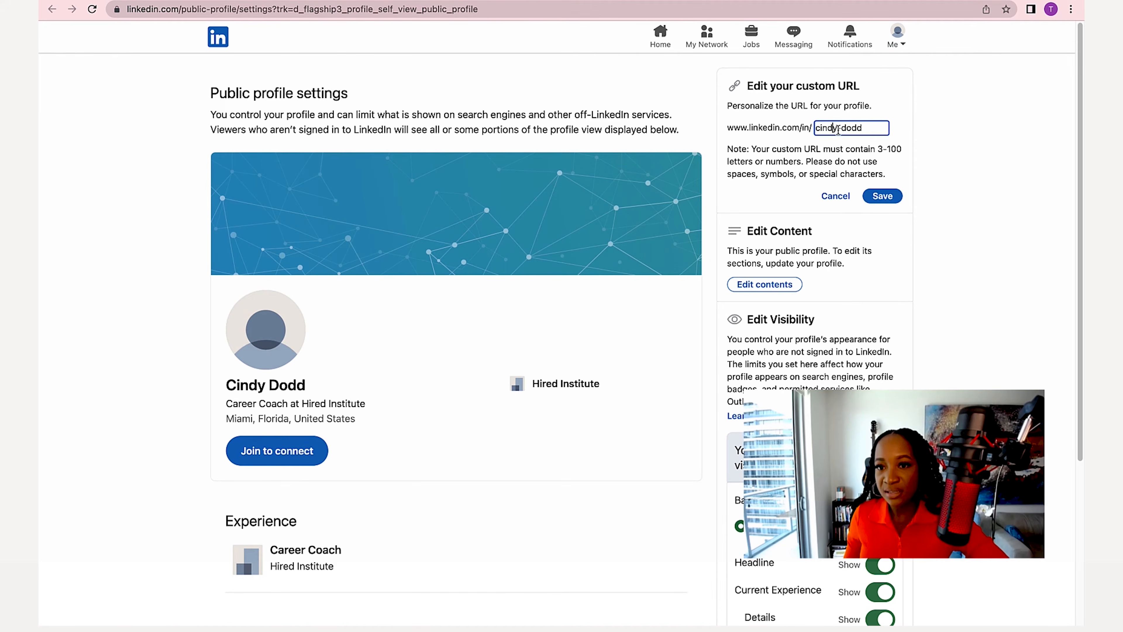
click(920, 144)
click(844, 130)
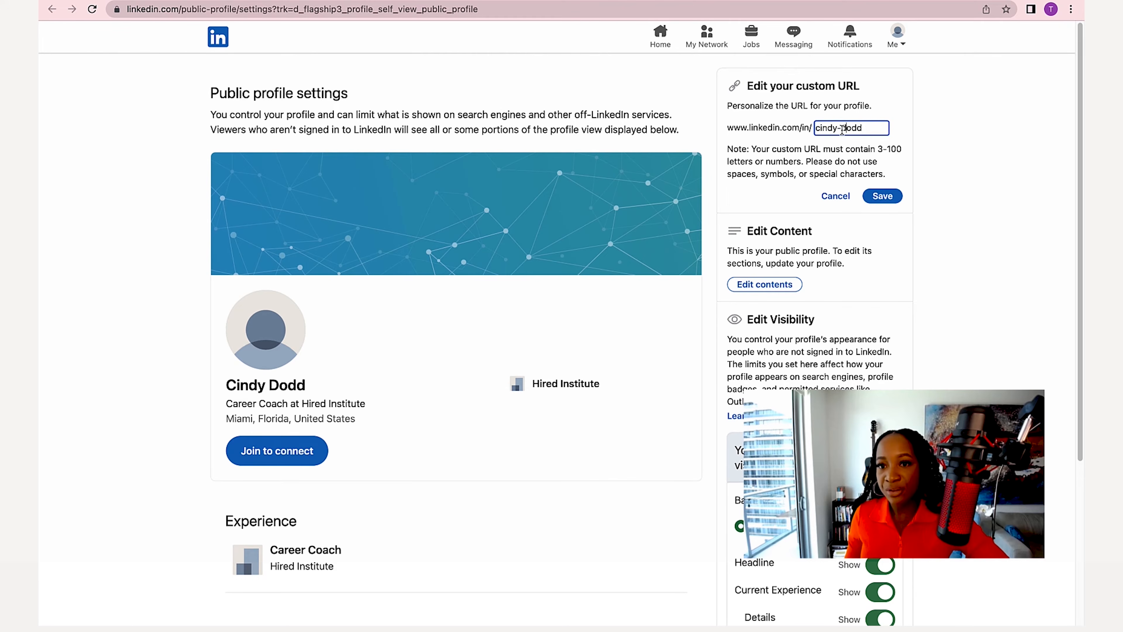
key(BackSpace)
click(811, 144)
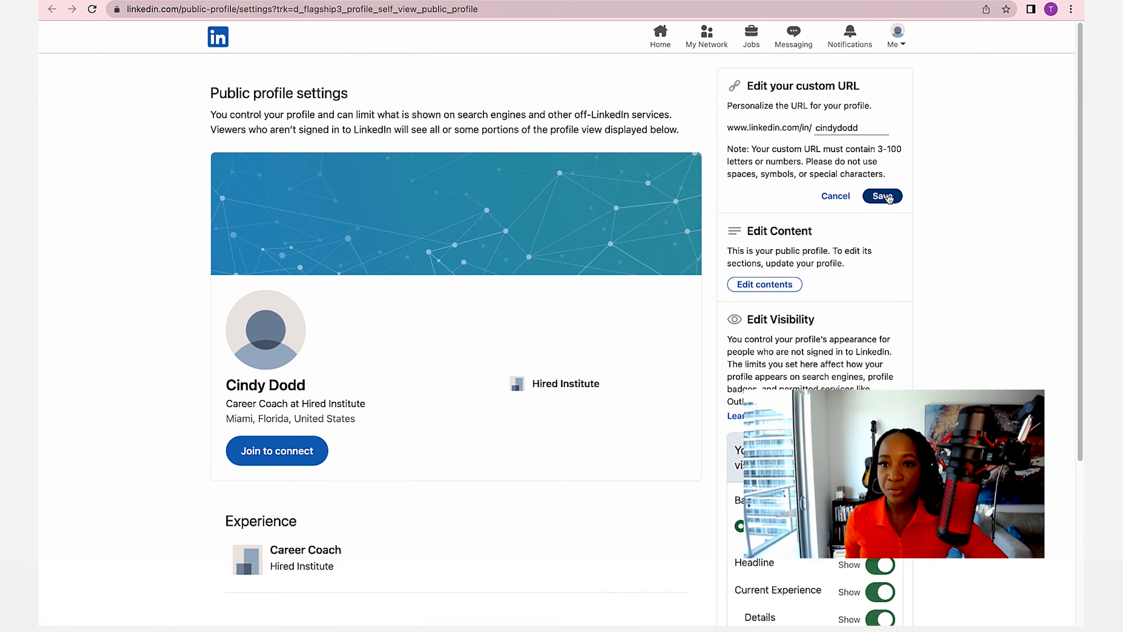
click(889, 196)
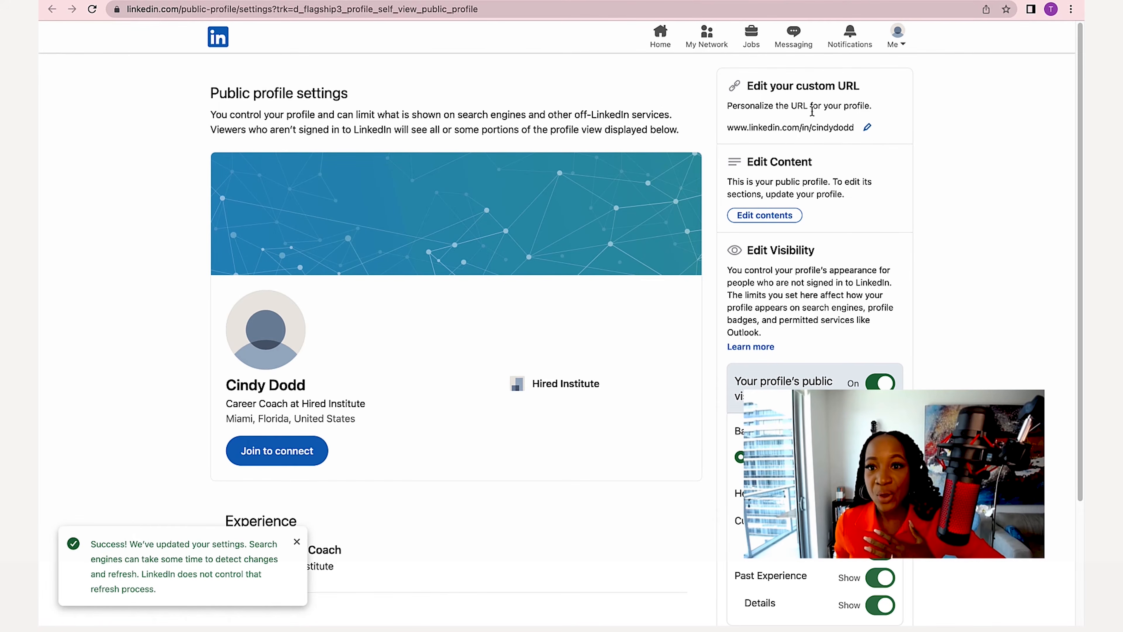
- Select the saved custom URL, and return to the profile page to check the web address shown there
double_click(812, 127)
triple_click(813, 127)
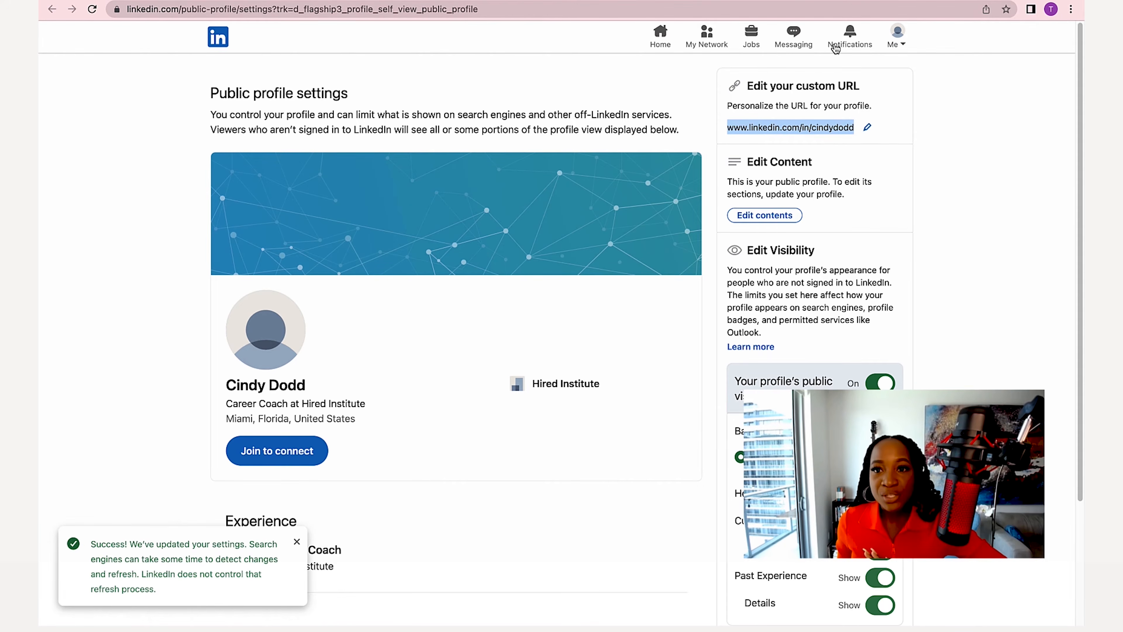
click(896, 46)
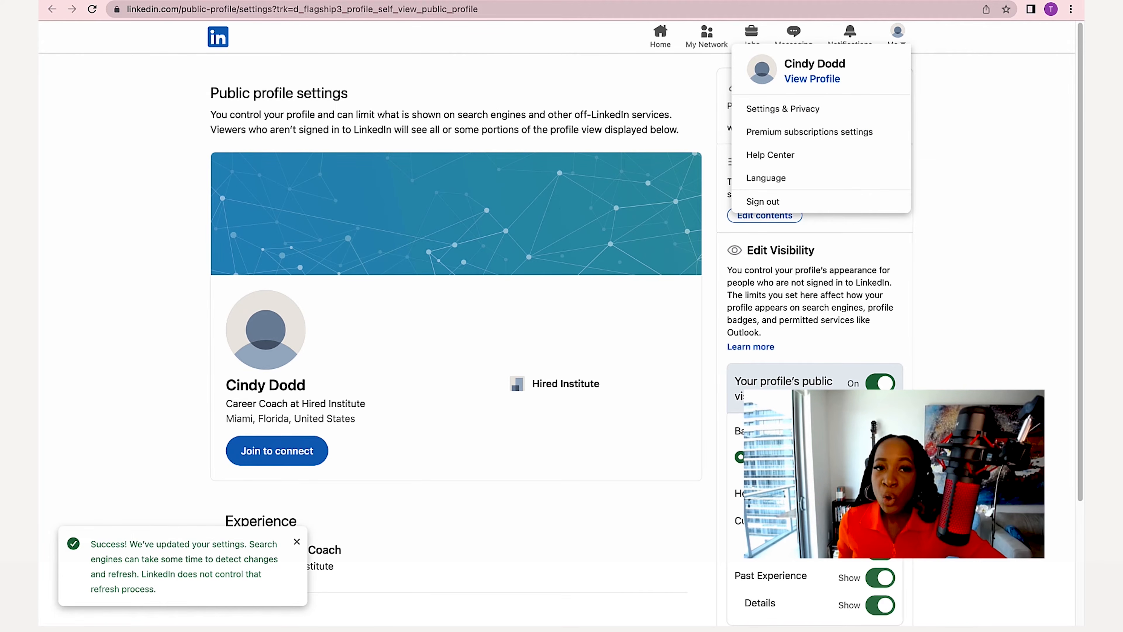
click(131, 1)
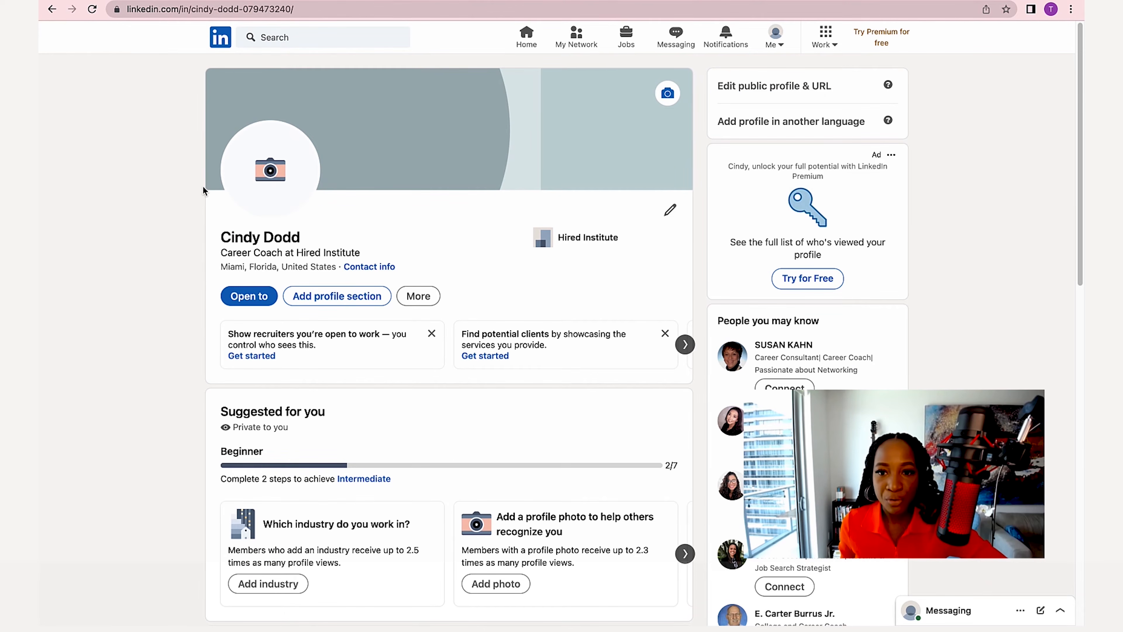
click(271, 6)
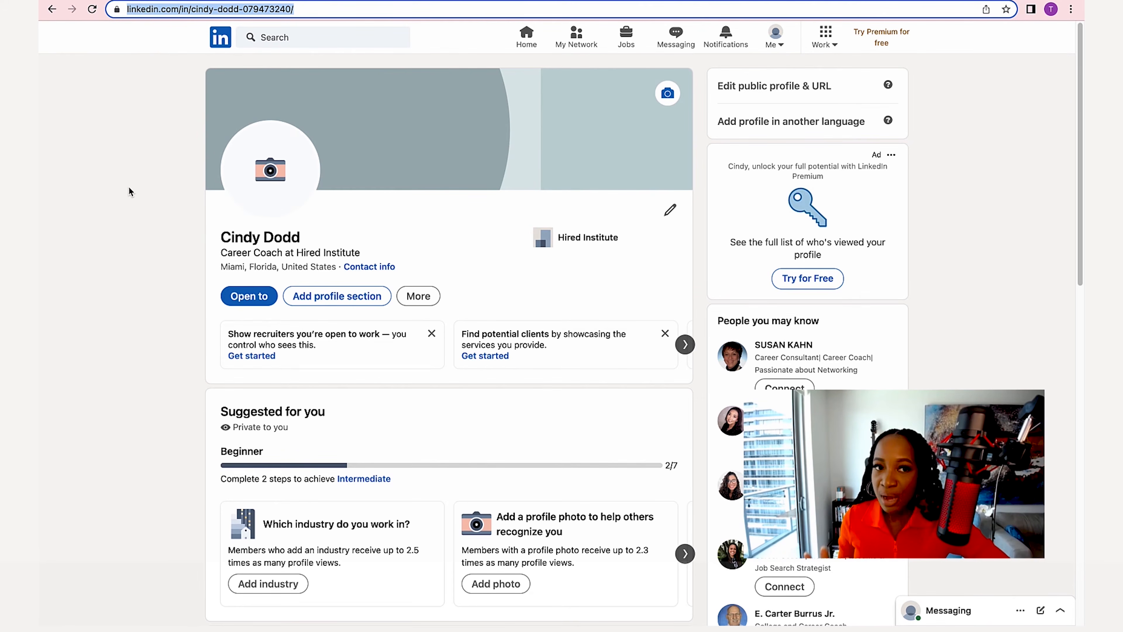
click(205, 75)
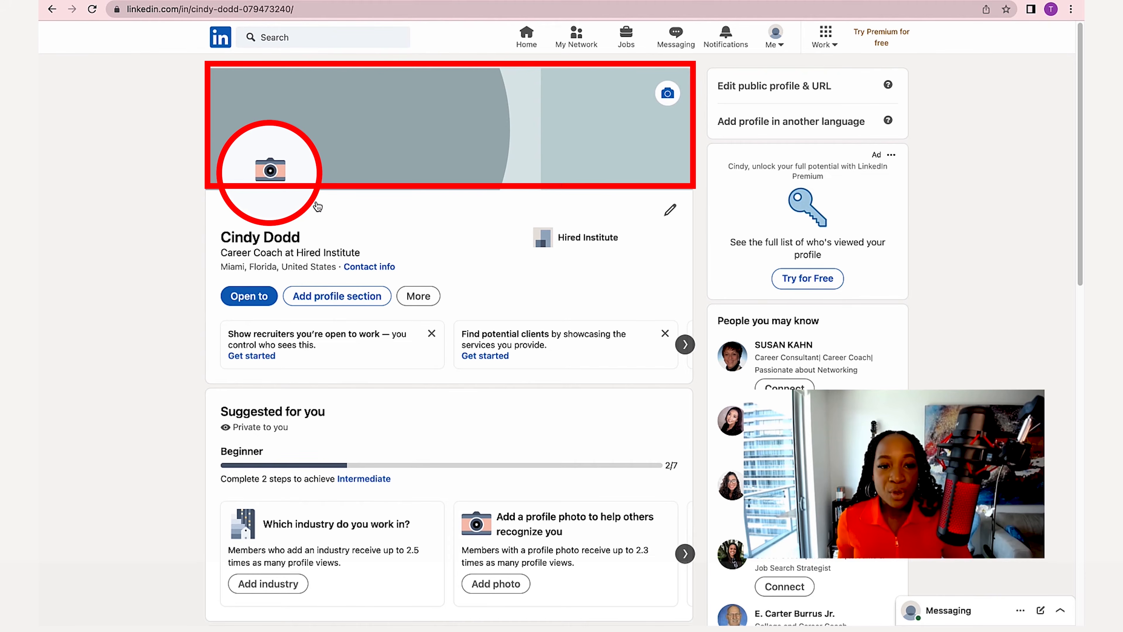
- Start adding a profile photo and choose the portrait in the pink suit from the Desktop folder
click(269, 173)
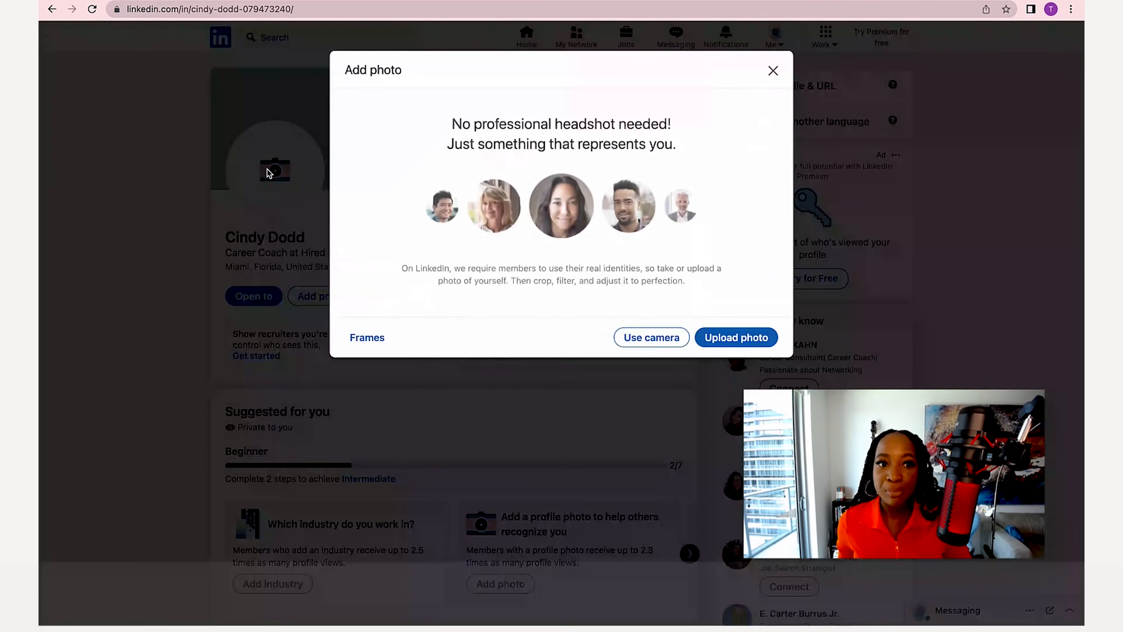
drag(450, 118, 683, 141)
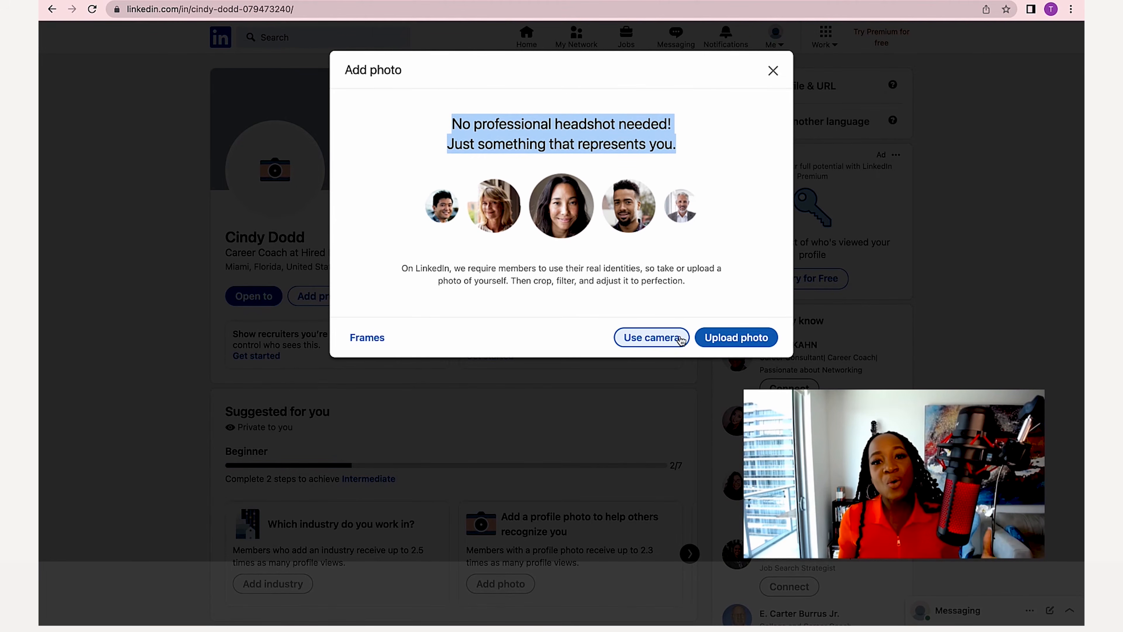
click(739, 338)
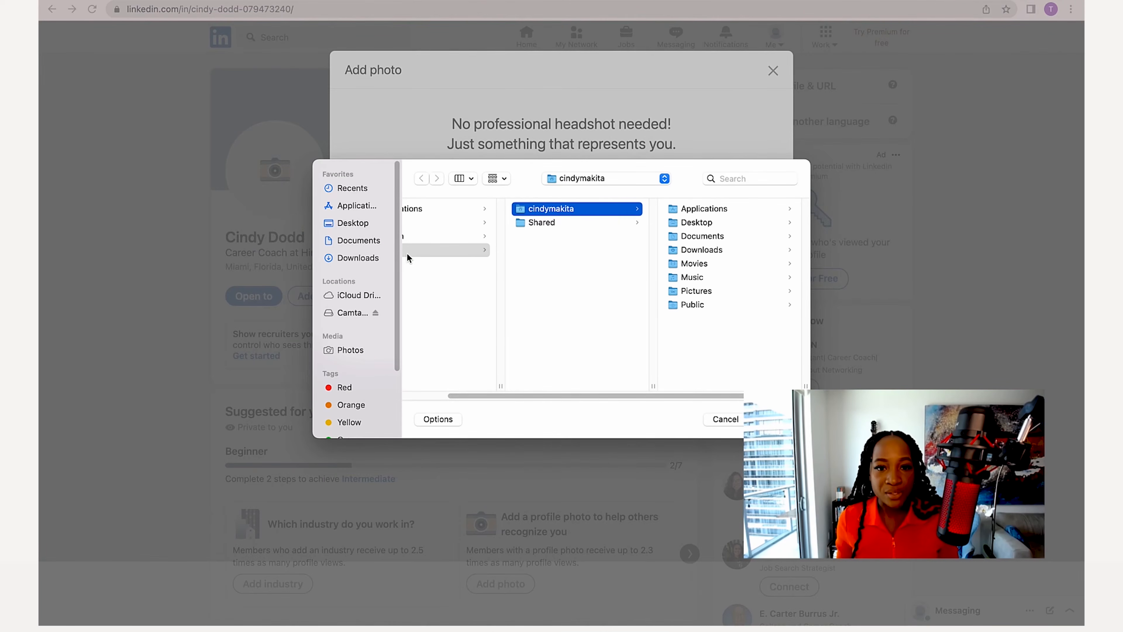
click(675, 224)
double_click(676, 232)
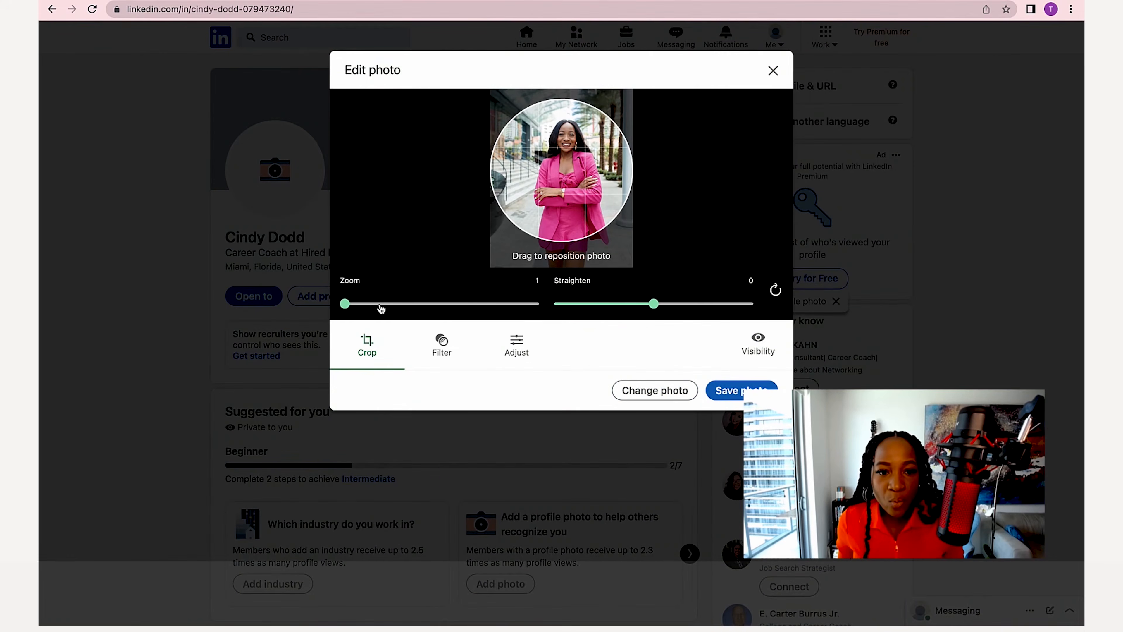
- Crop the profile photo to the head and shoulders by zooming to 2 and repositioning it, and save the photo
drag(345, 305, 401, 308)
drag(550, 196, 539, 226)
drag(401, 304, 440, 312)
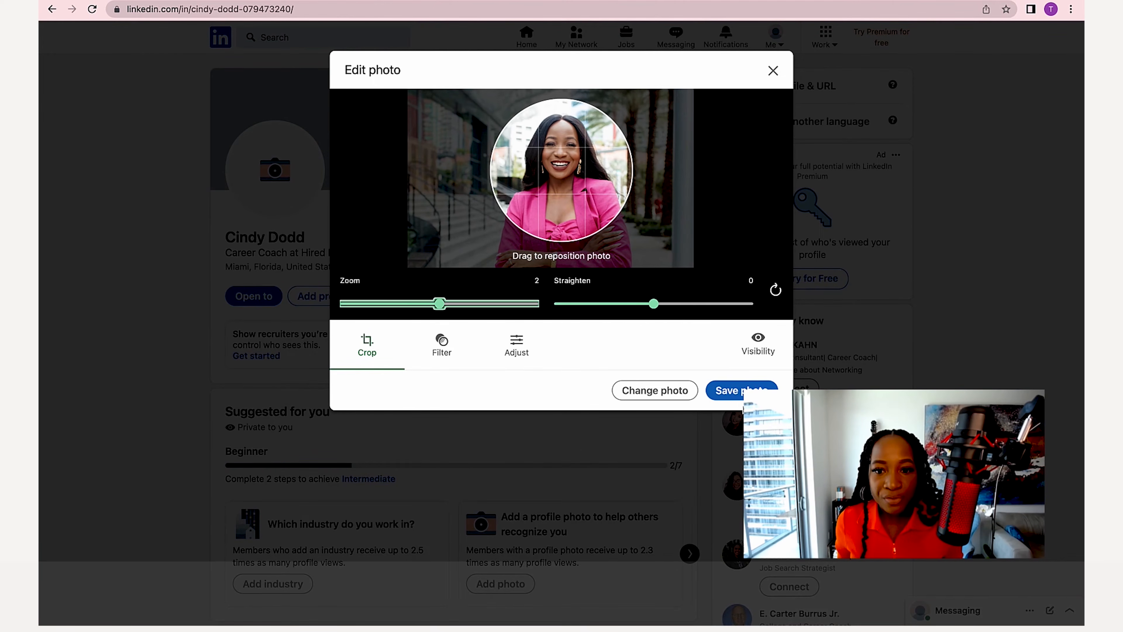
click(741, 391)
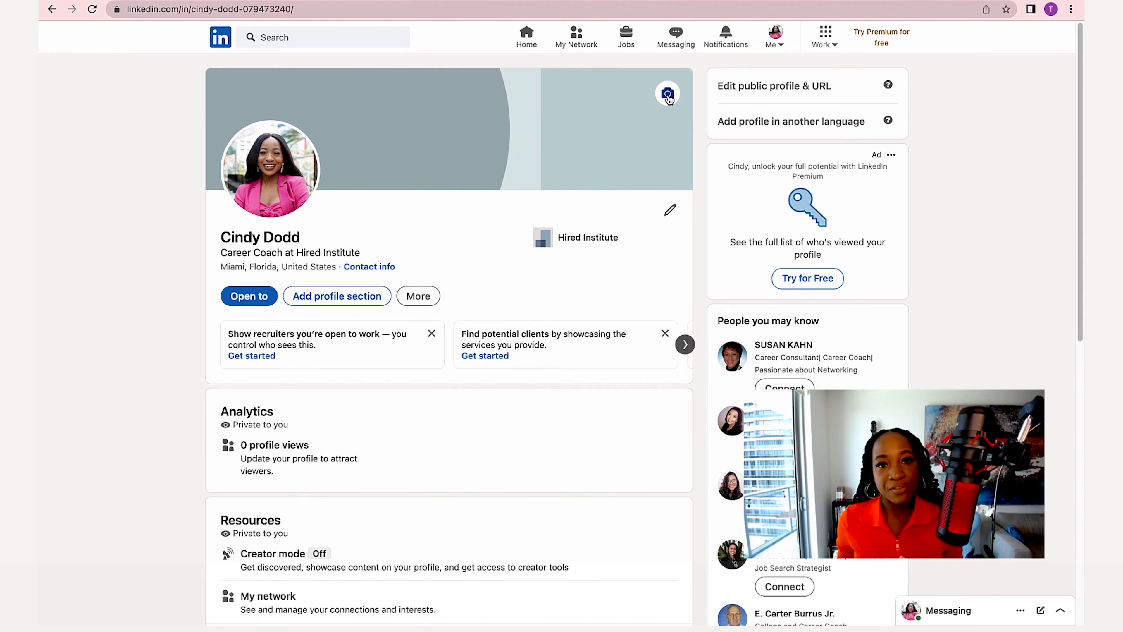
- Look through the stock background images for the profile, but upload "Simple Profile Makeup Artist Profile Linkedin Banner.png" from the Desktop instead
click(668, 95)
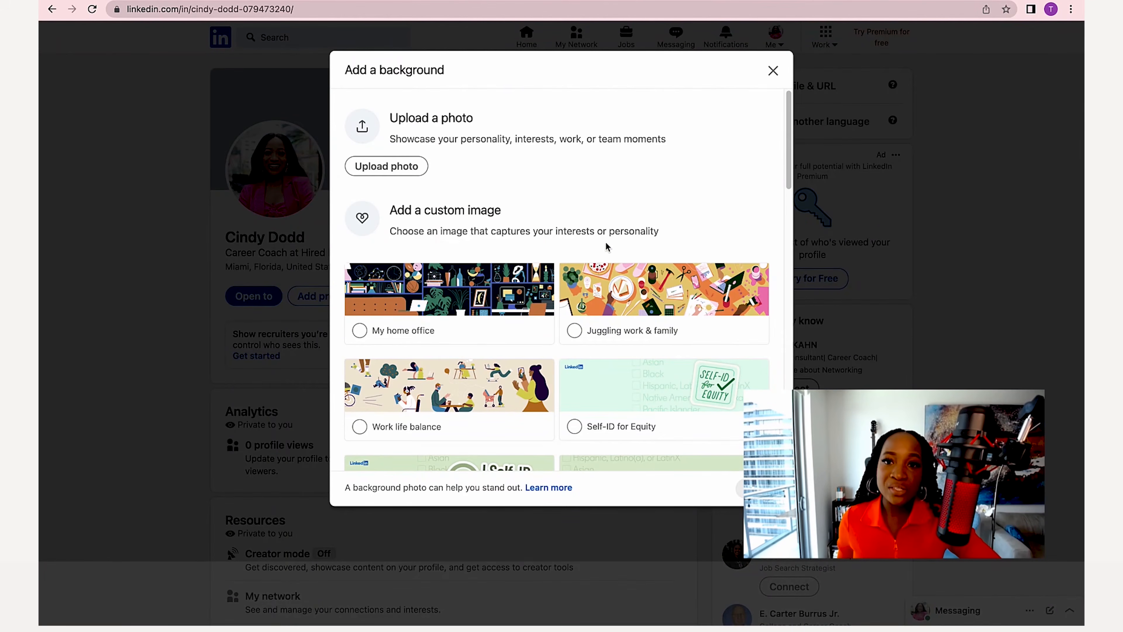
scroll(526, 265, down, 1)
scroll(635, 350, down, 10)
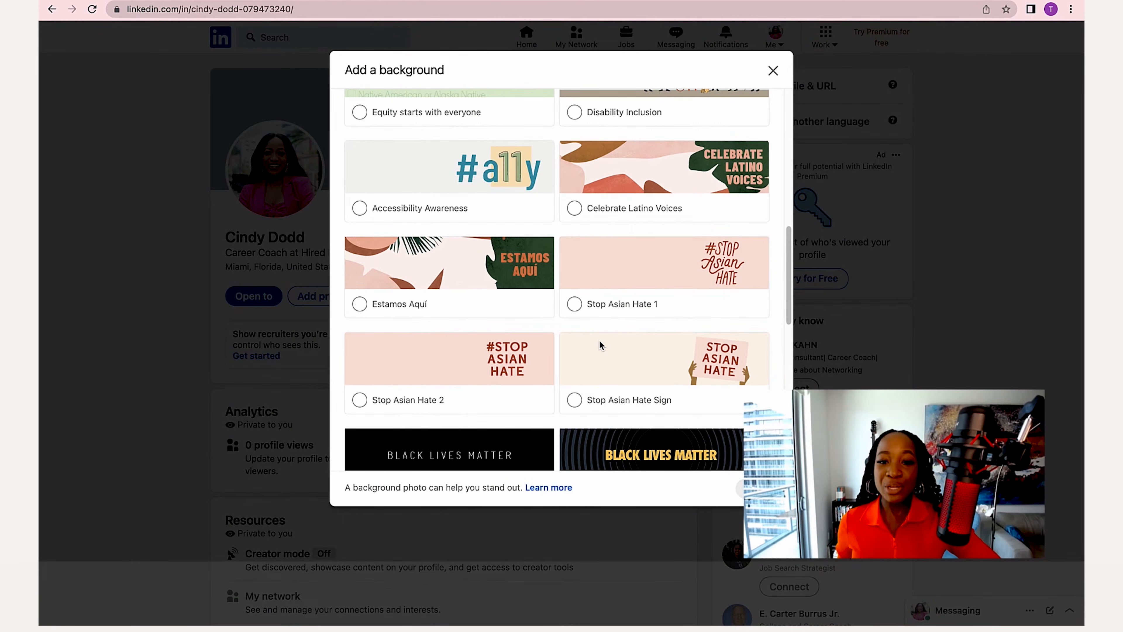
scroll(558, 416, down, 12)
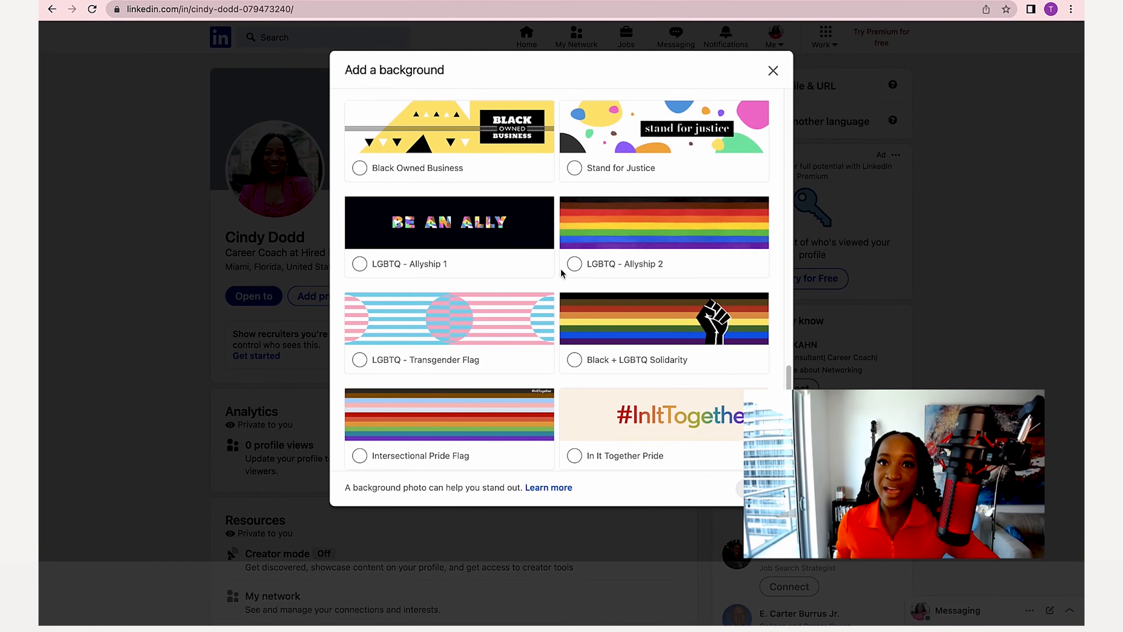
scroll(584, 336, up, 20)
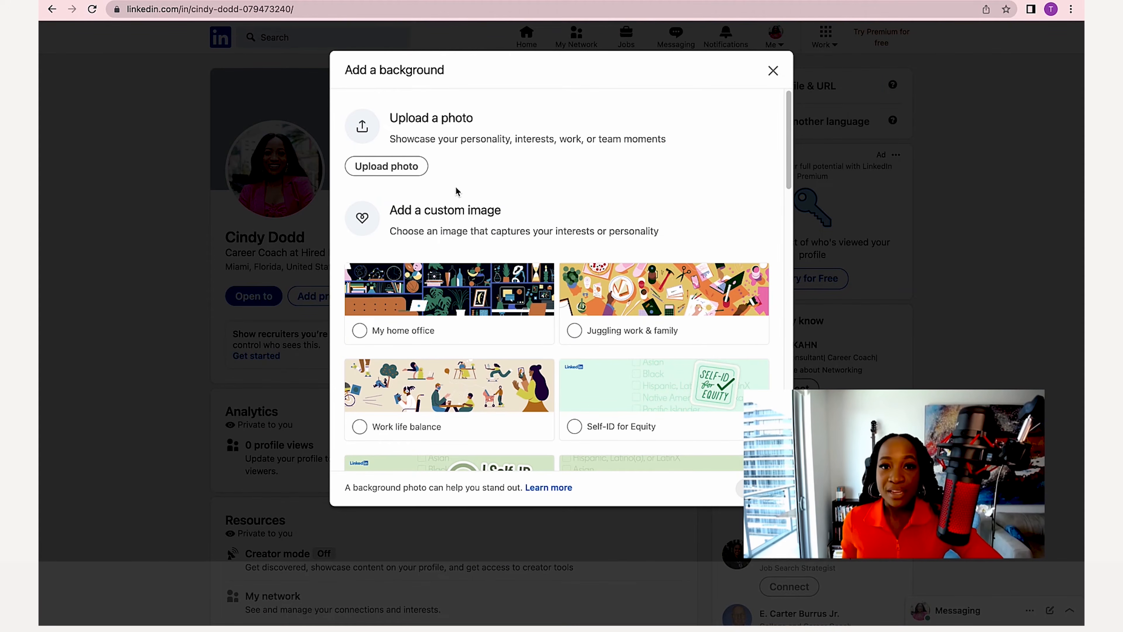
click(390, 166)
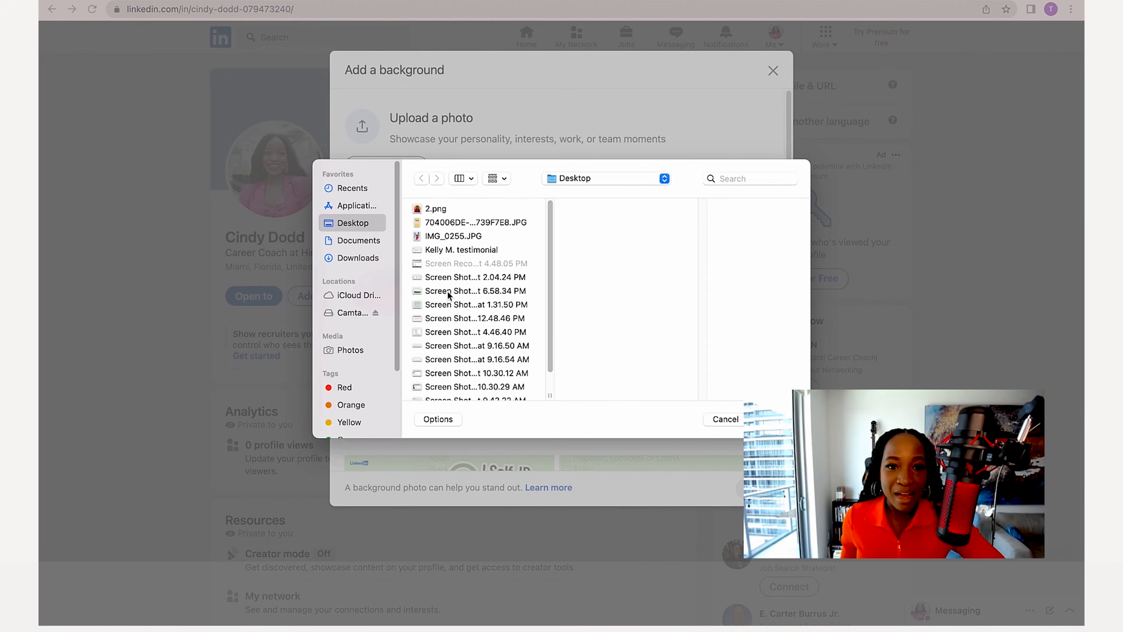
scroll(450, 303, down, 2)
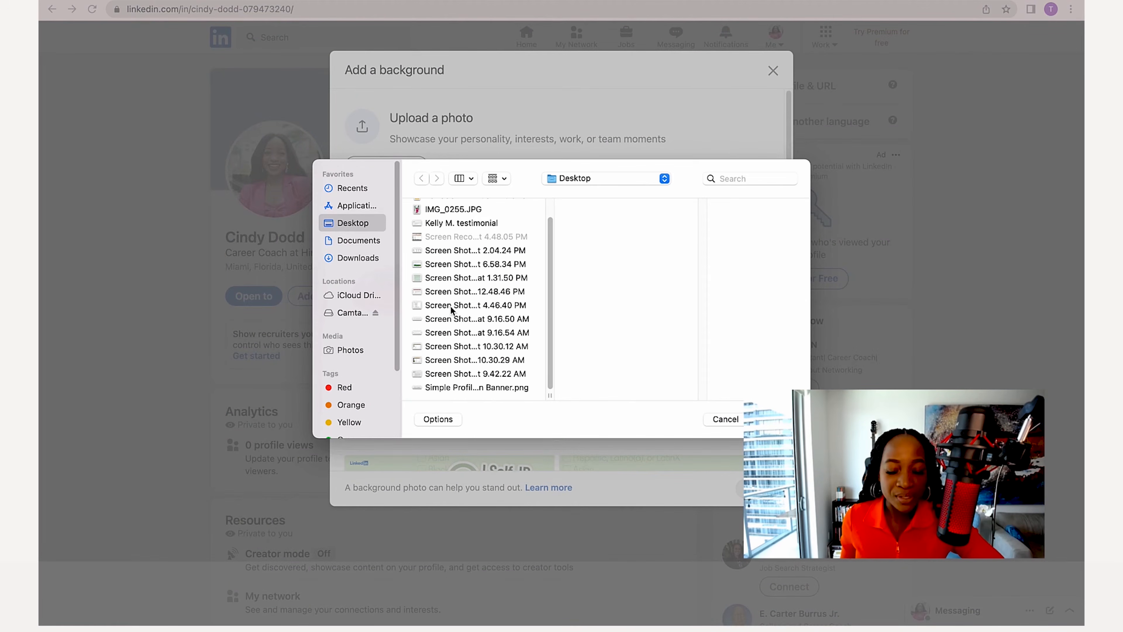
click(463, 392)
click(777, 419)
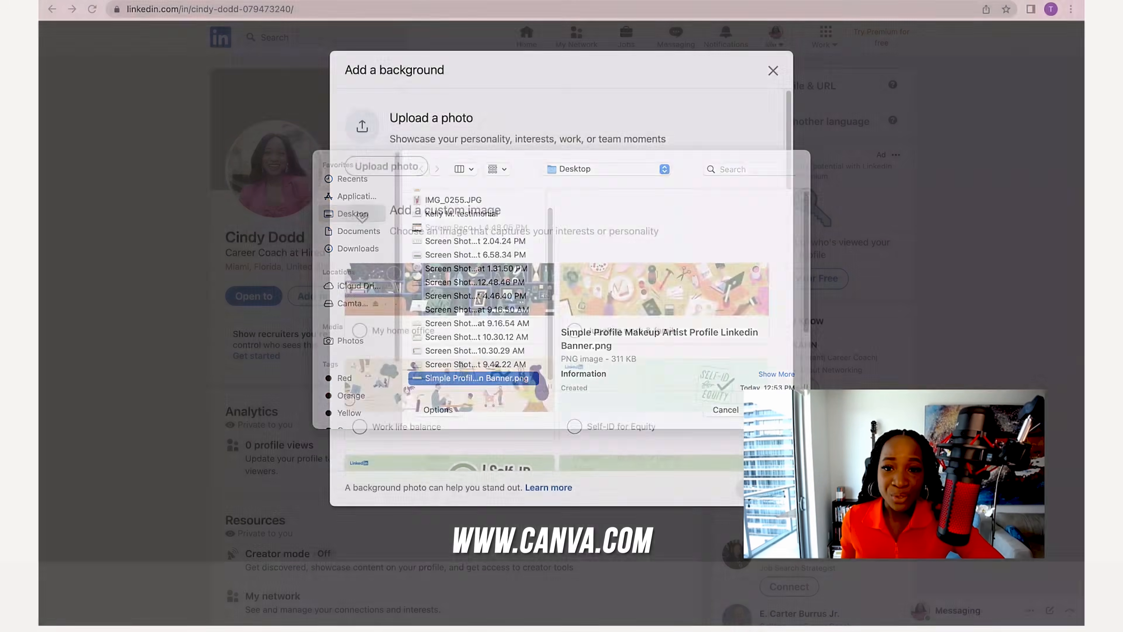
- Reposition the background photo so its quote sits near the right edge of the crop area, and apply it
drag(668, 165, 622, 165)
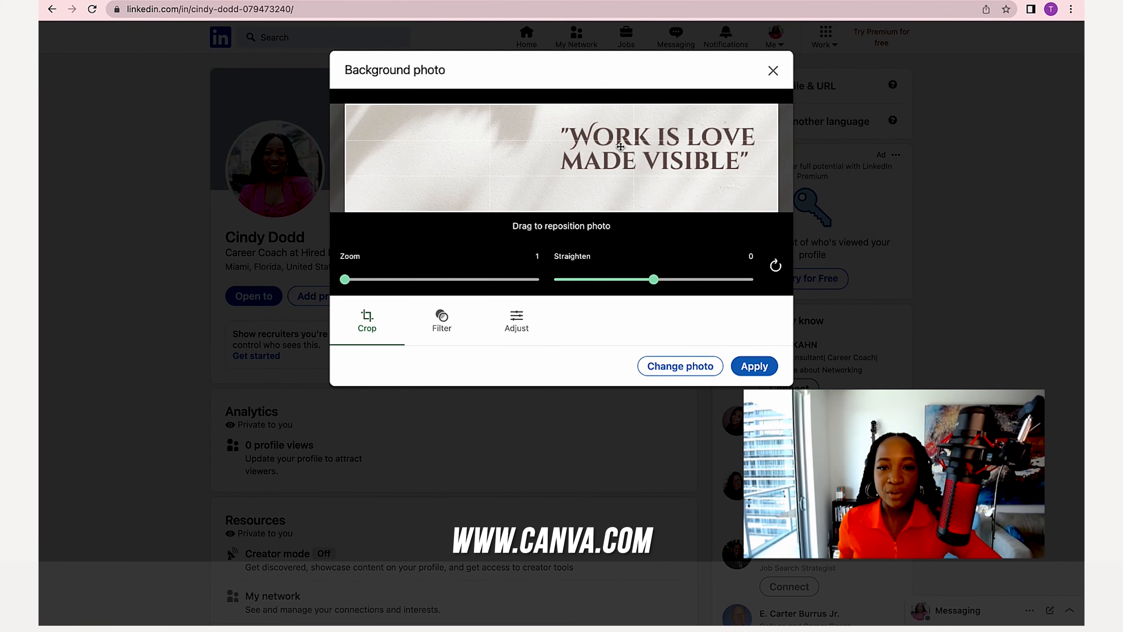
drag(621, 147, 631, 145)
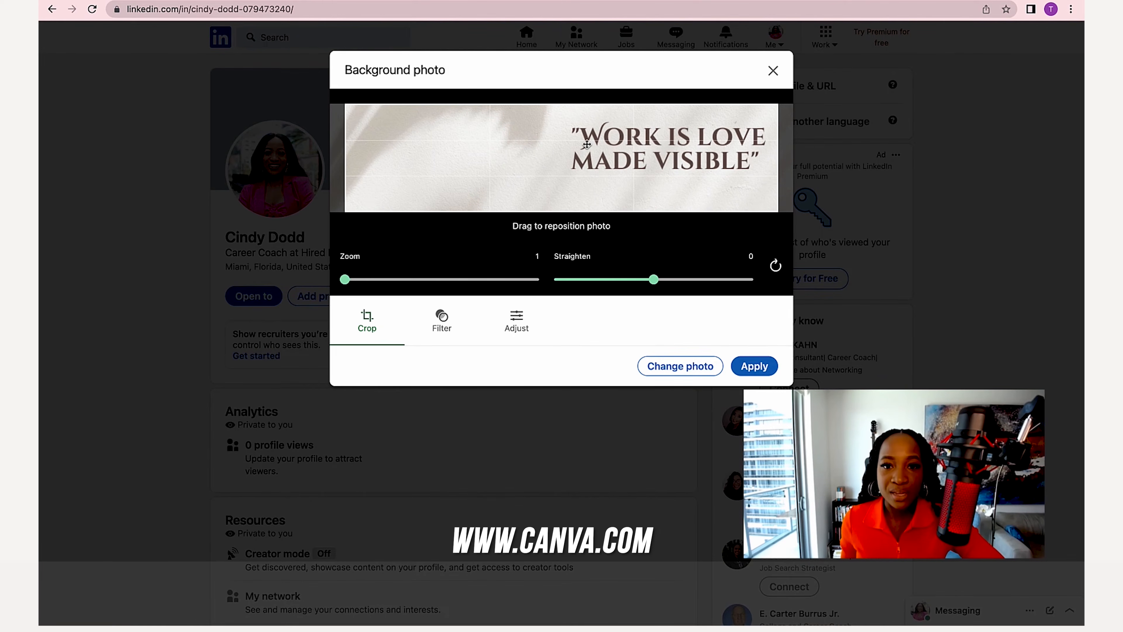
drag(622, 146, 632, 167)
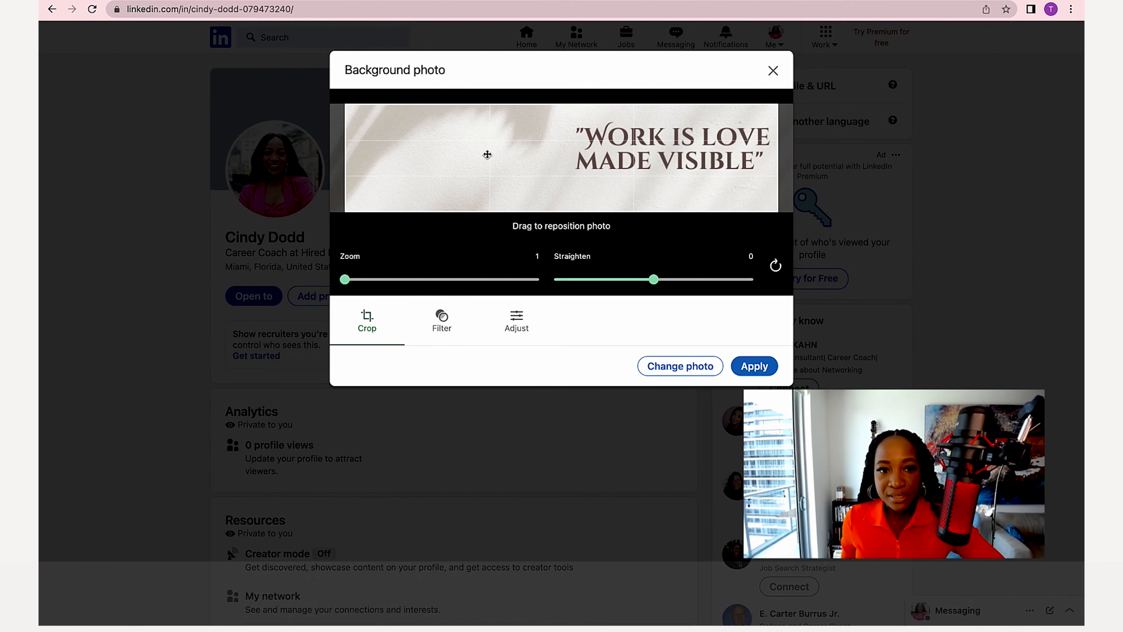
drag(712, 192, 602, 186)
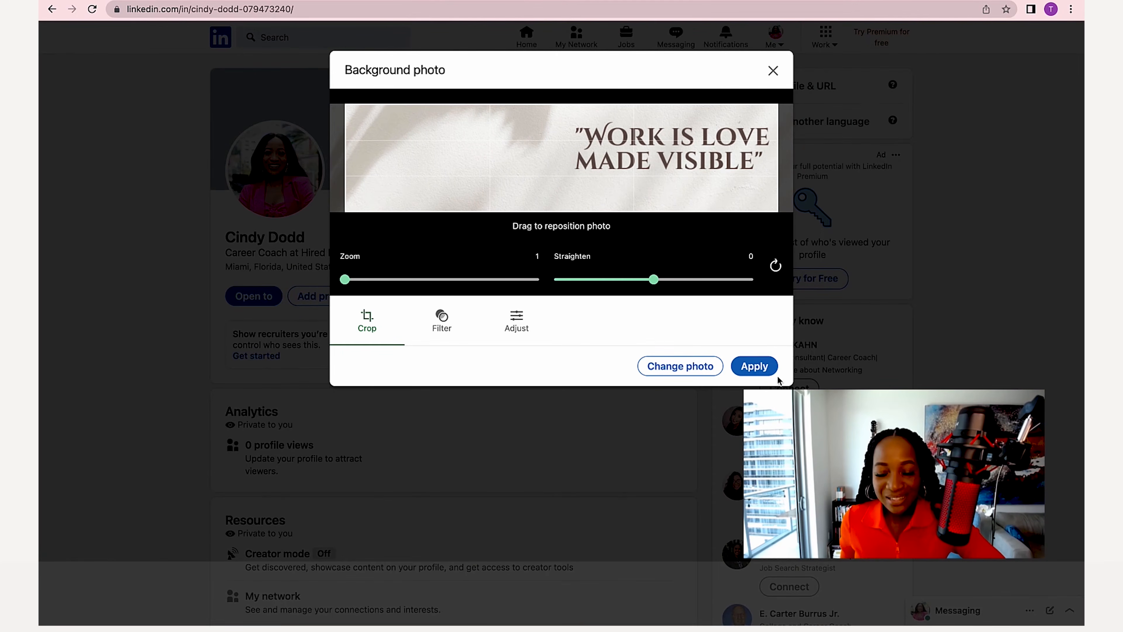
click(754, 371)
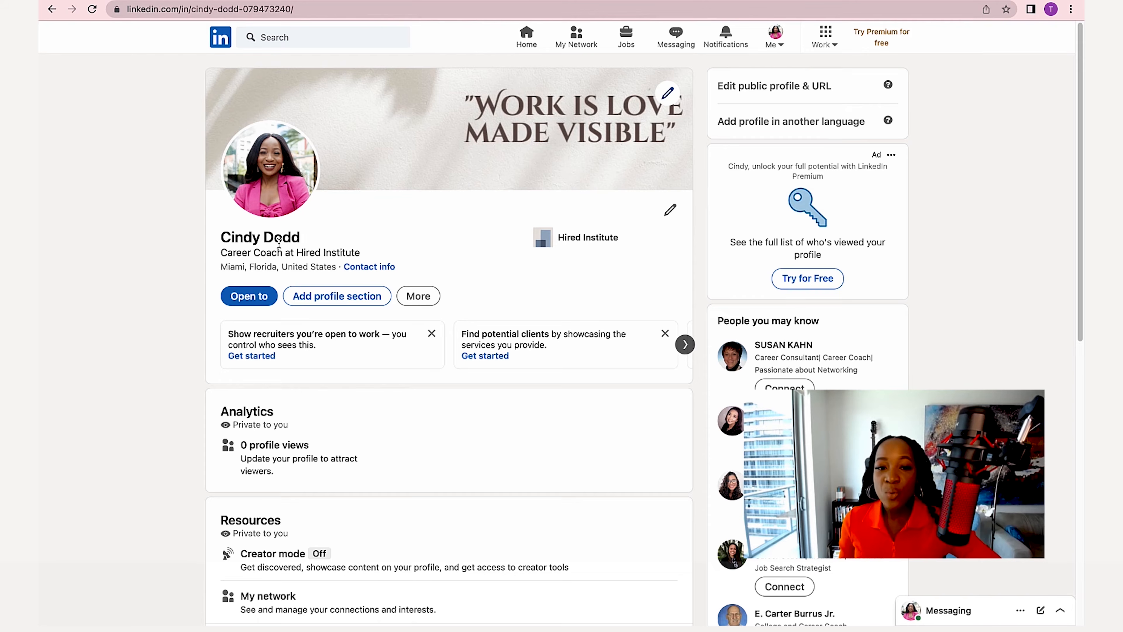
- Review the profile page's sections from Analytics to Interests, and highlight the headline below the name
scroll(486, 241, down, 2)
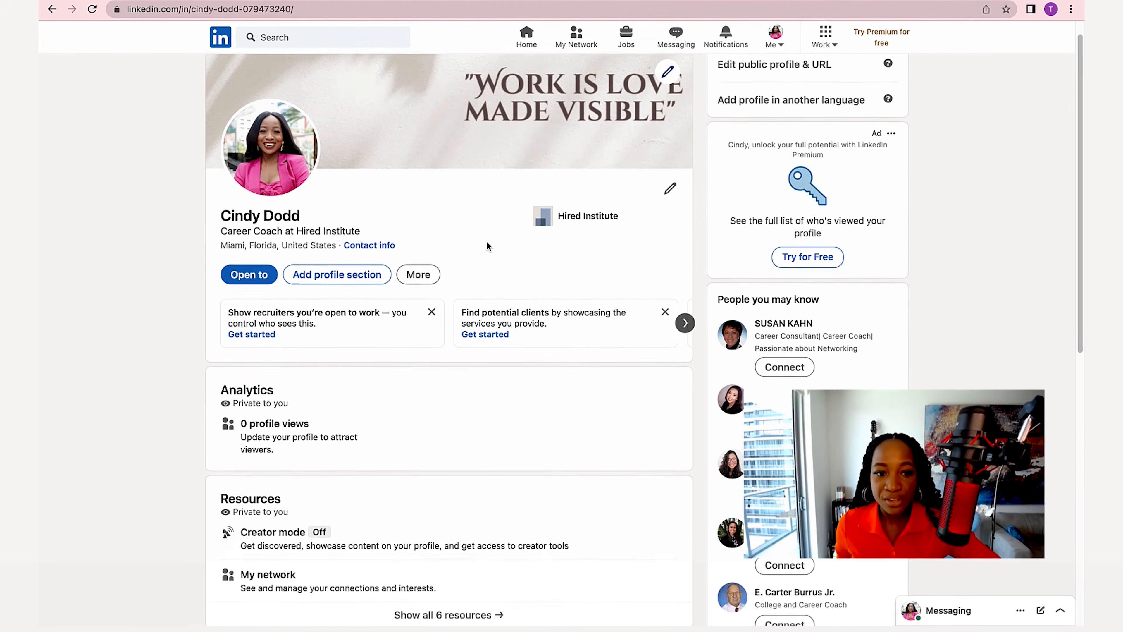
scroll(490, 278, down, 6)
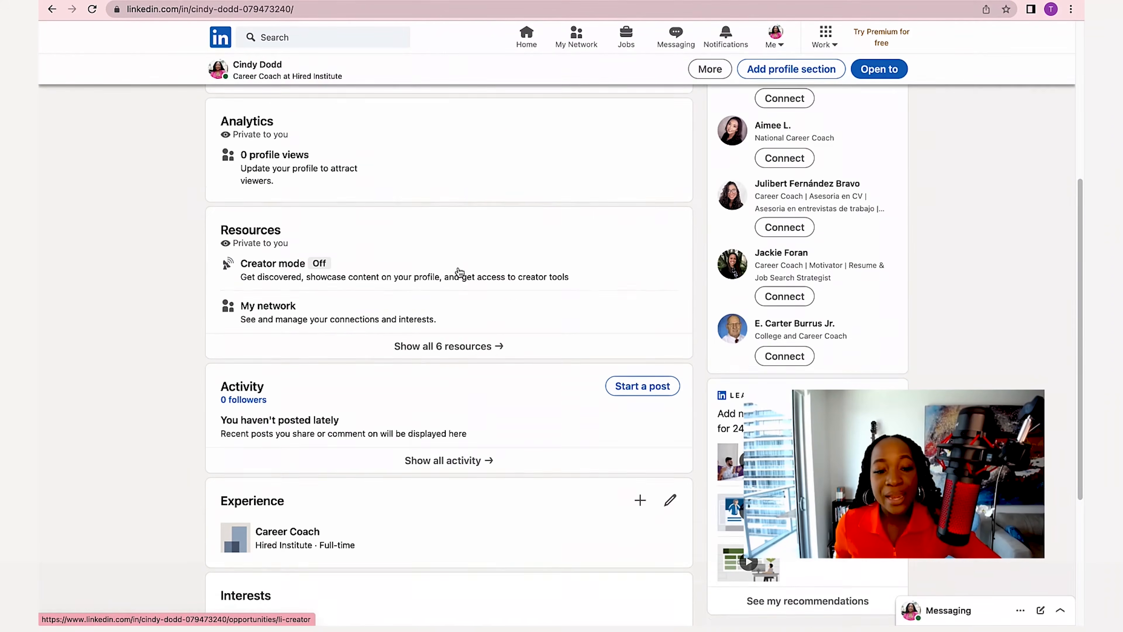
scroll(470, 268, up, 7)
scroll(470, 268, up, 1)
drag(219, 254, 373, 253)
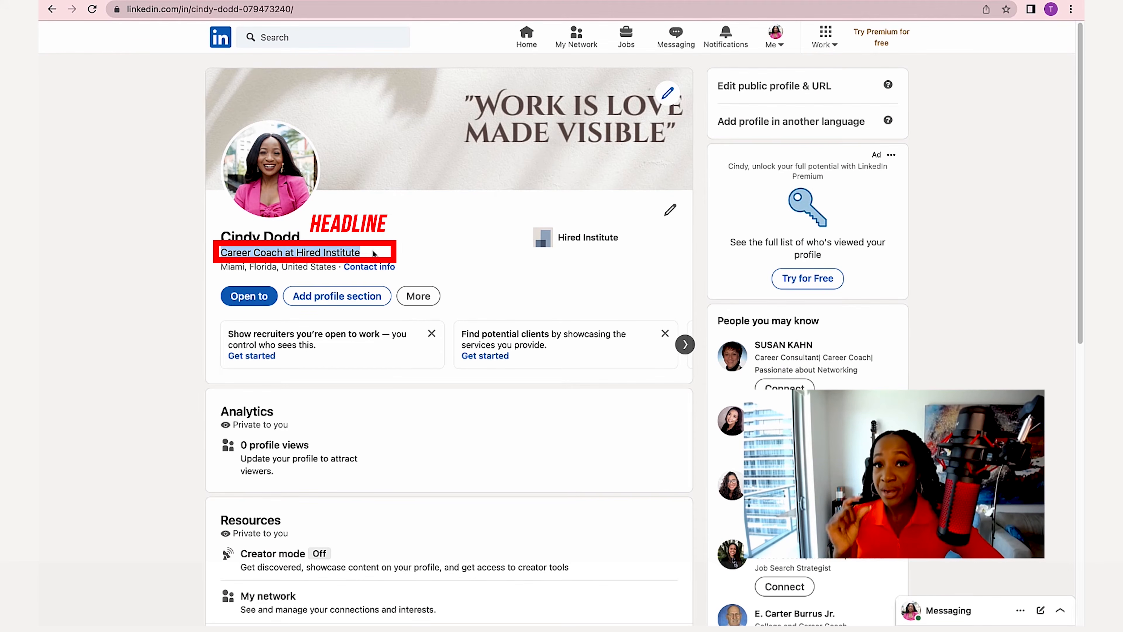
click(222, 252)
scroll(450, 376, down, 10)
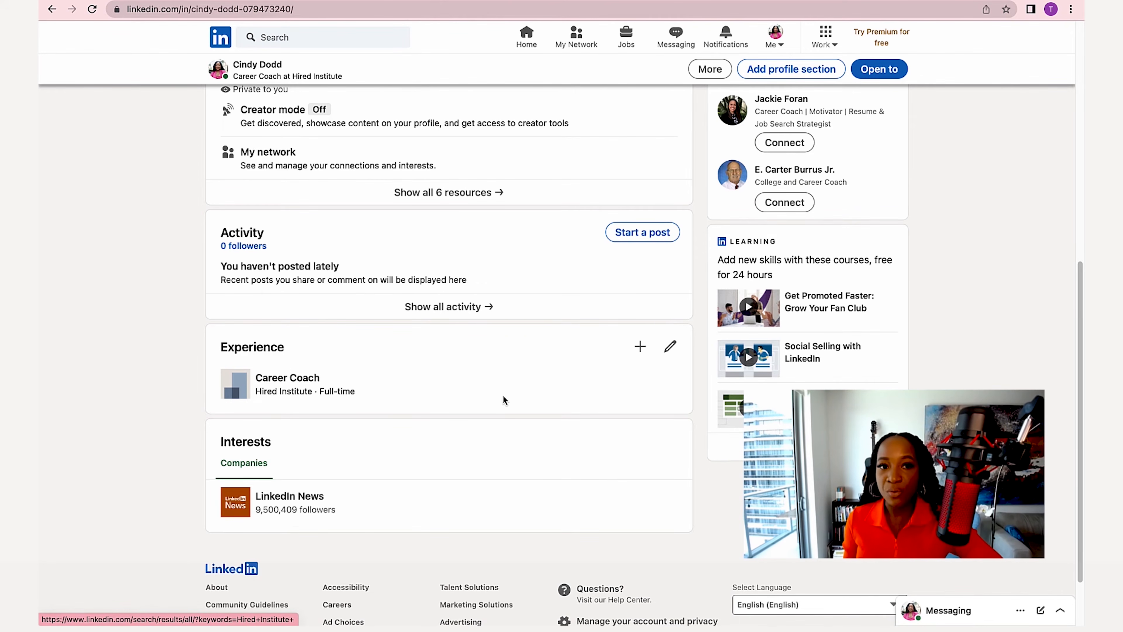
- Examine the profile's headline below the name by highlighting it, and look over the Analytics, Resources and Activity sections
scroll(488, 399, up, 10)
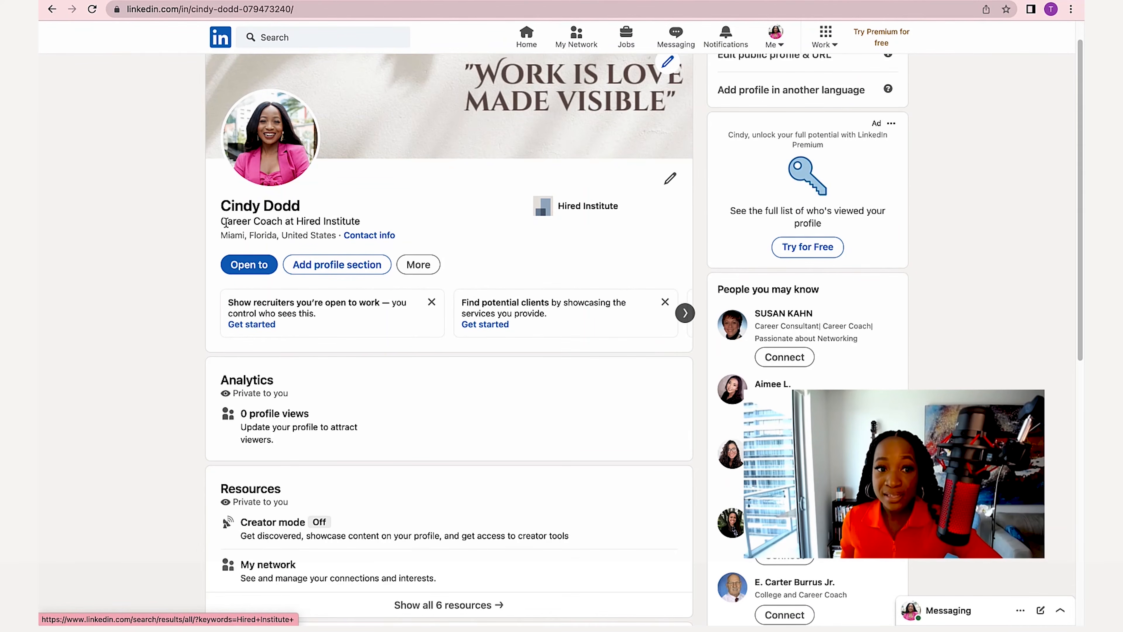
drag(221, 221, 363, 222)
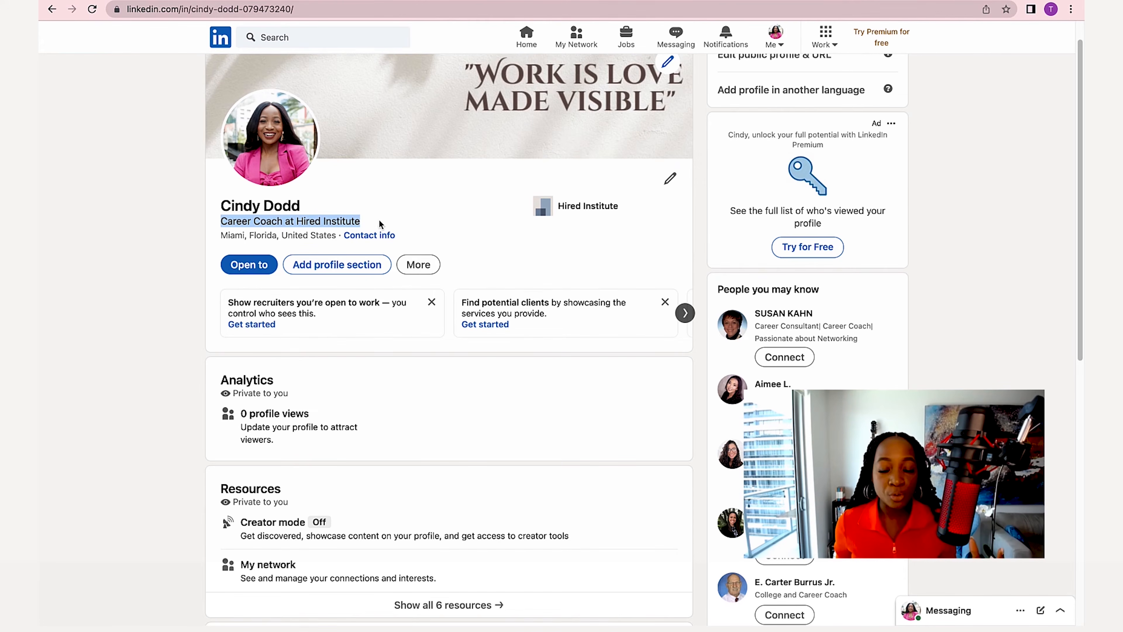
scroll(847, 304, down, 1)
scroll(846, 304, down, 1)
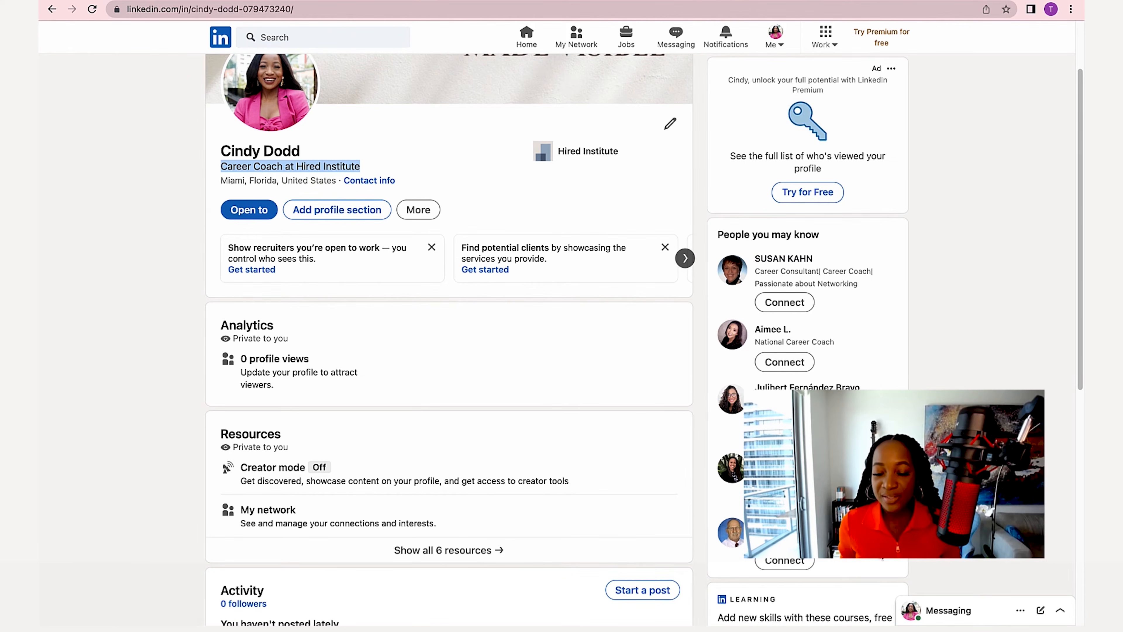
scroll(643, 340, down, 3)
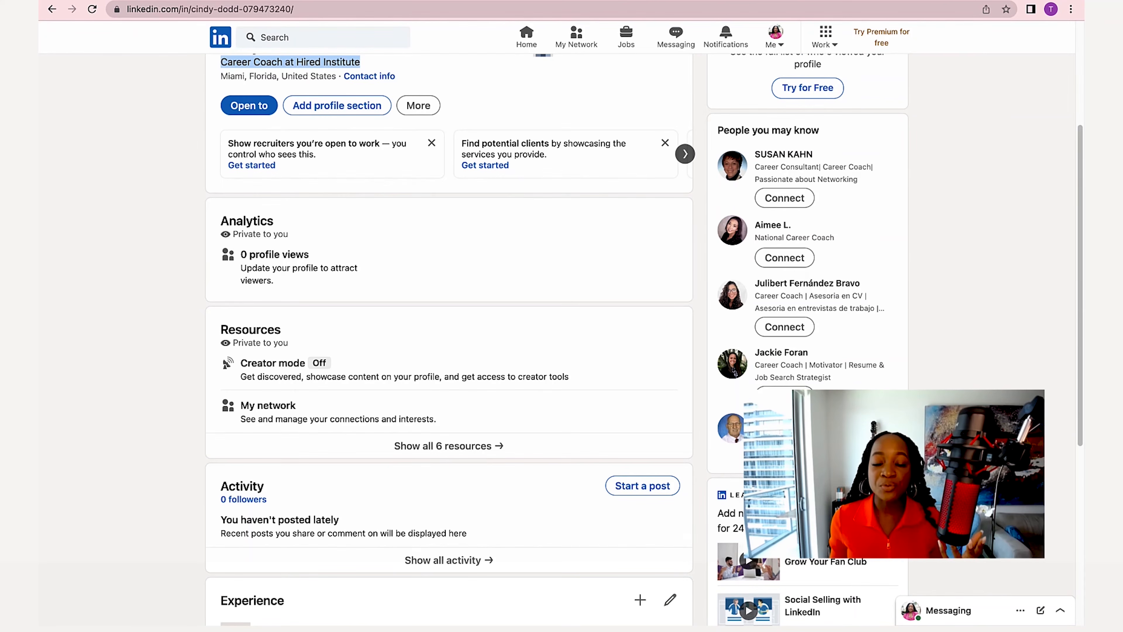
scroll(449, 287, up, 5)
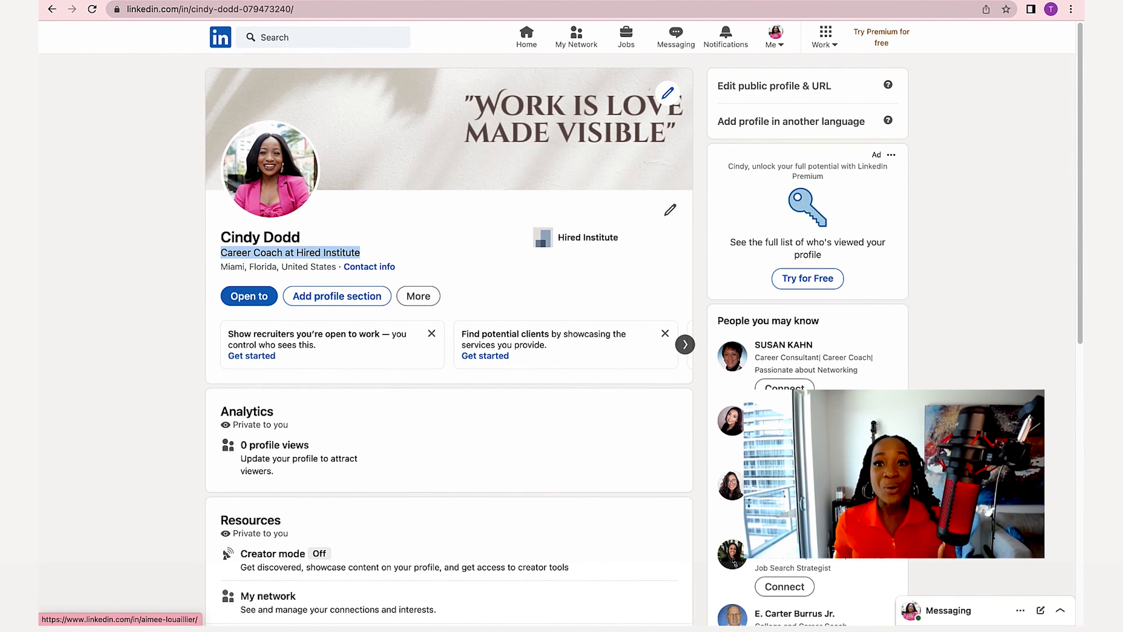
double_click(309, 253)
triple_click(310, 253)
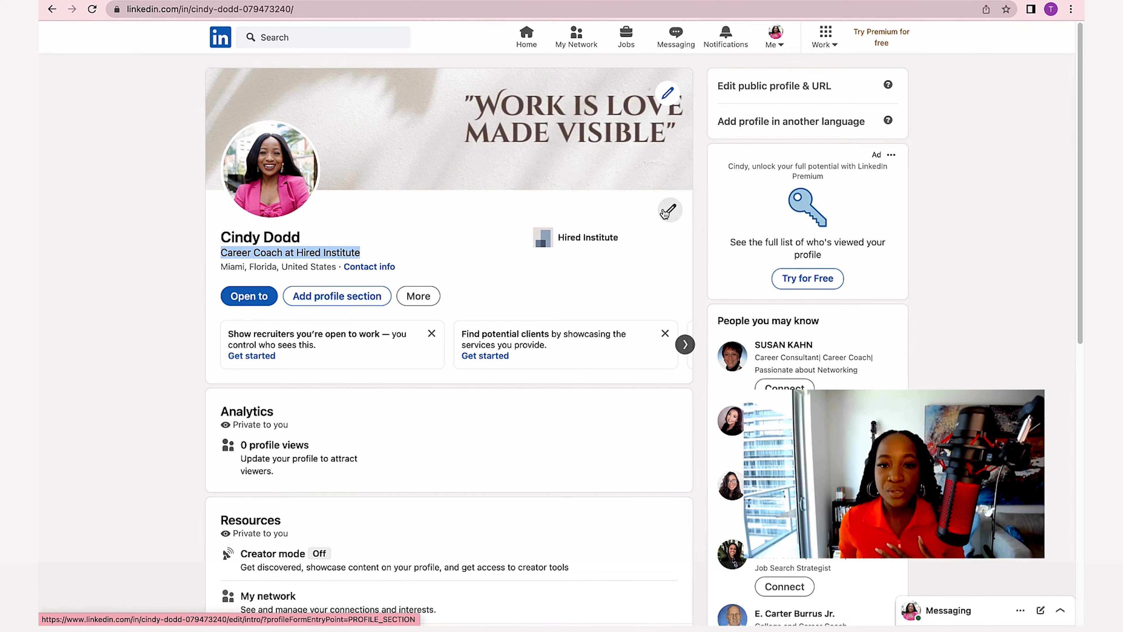
- Edit the intro and replace the headline with "Career Strategist | Corporate Speaker | LinkedIn Expert | Helping people get excited about Mondays again!"
click(665, 212)
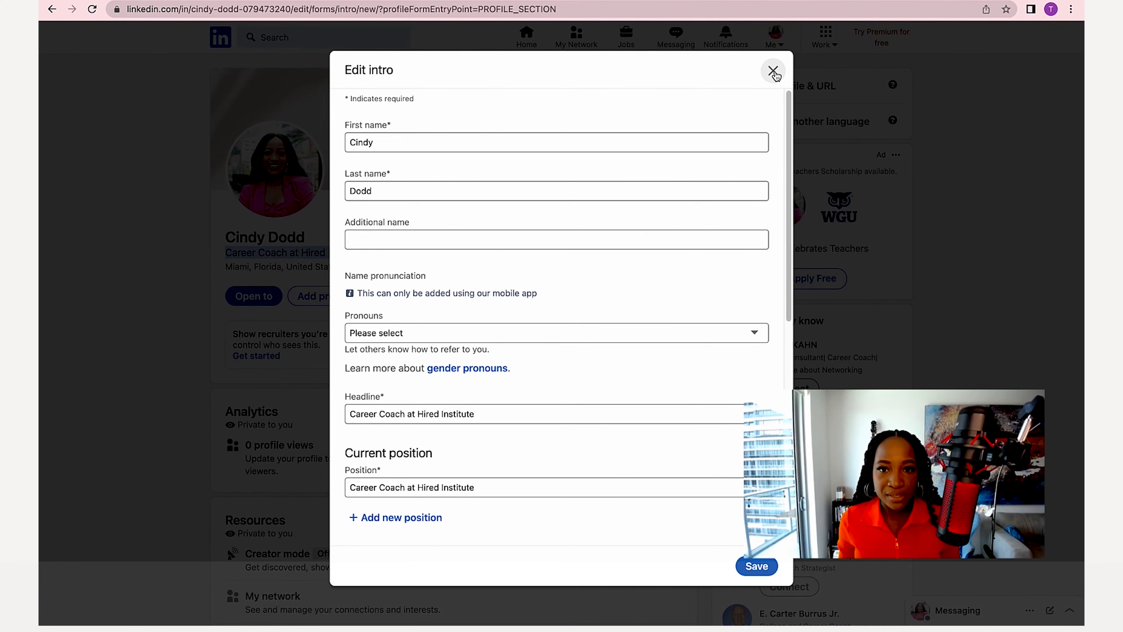
click(773, 71)
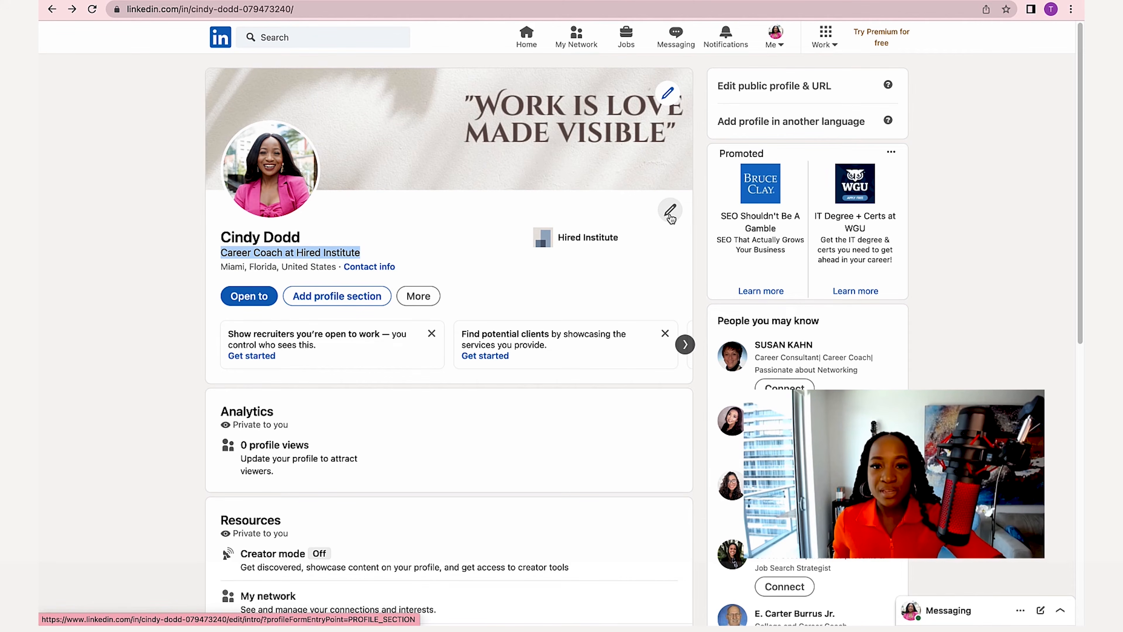
click(670, 211)
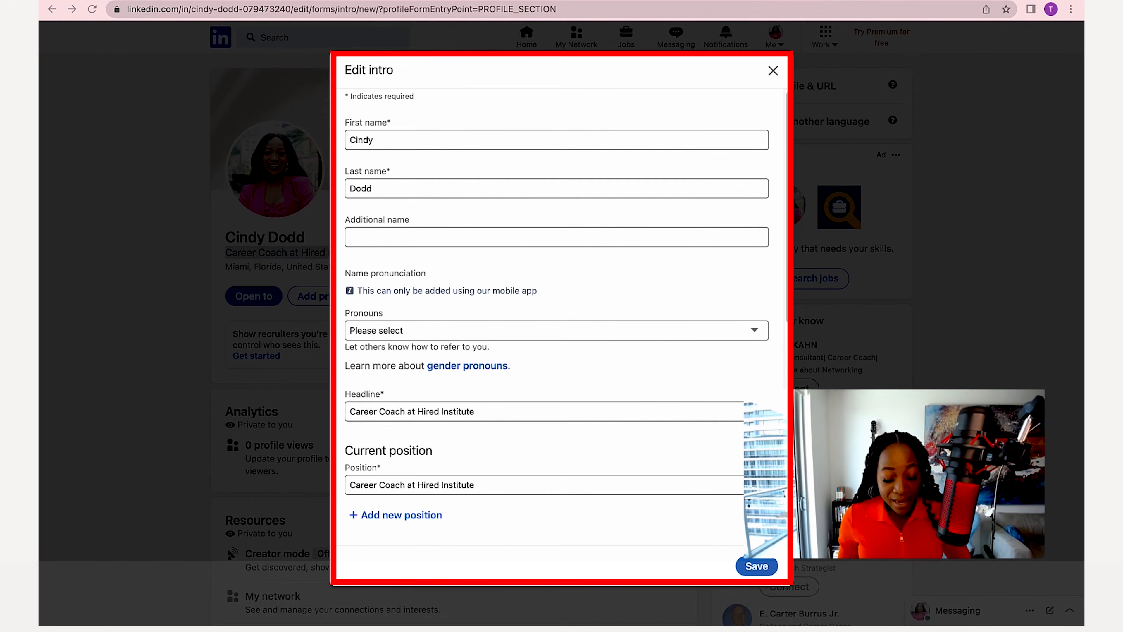
triple_click(486, 410)
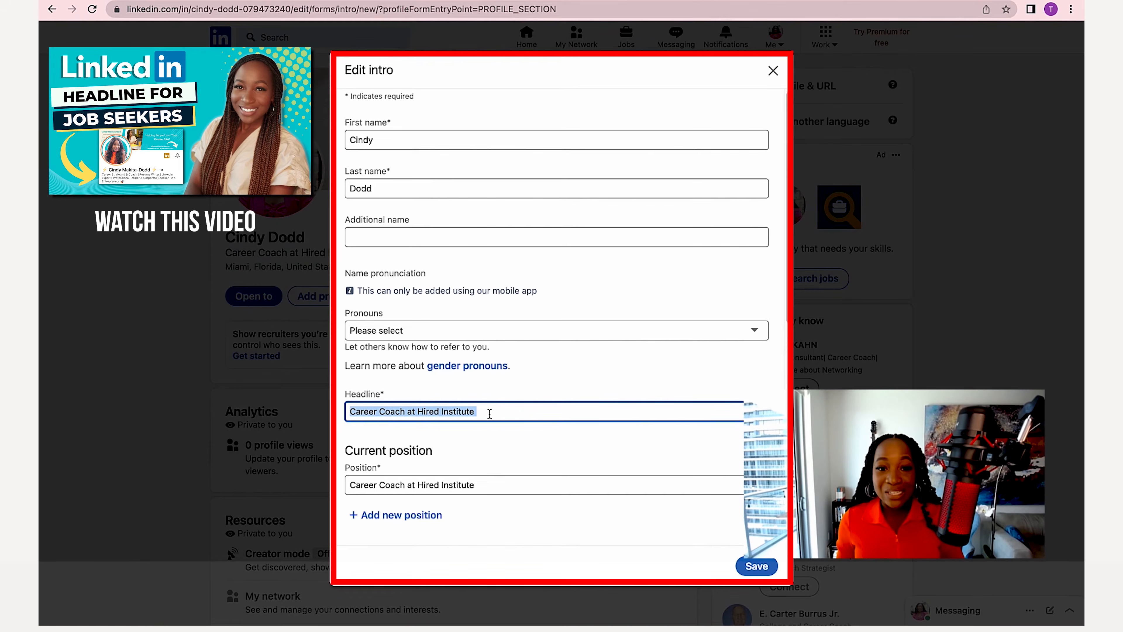
click(493, 413)
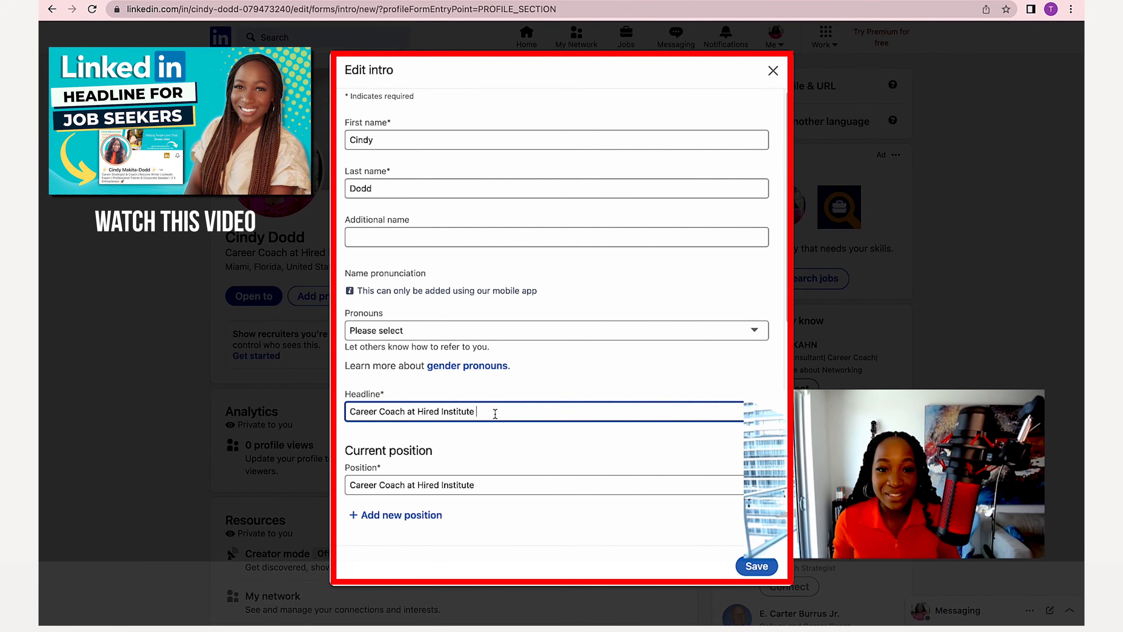
key(super+Tab)
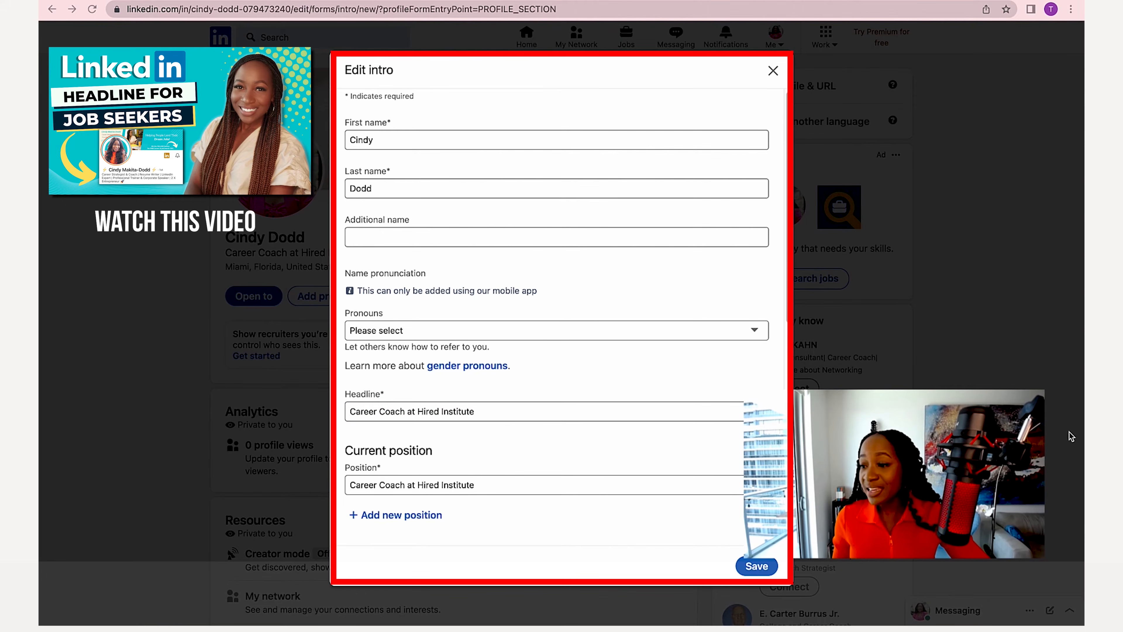
click(528, 412)
triple_click(531, 412)
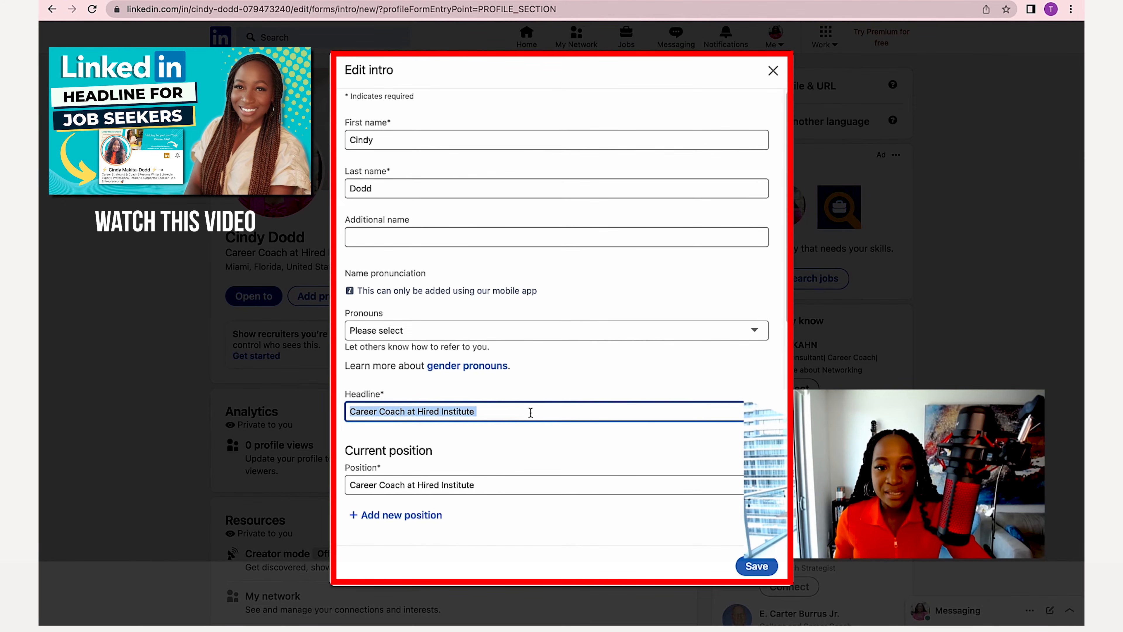
text(Career Strategist | Corporate Speaker | LinkedIn Expert | Helping people get excited about Mondays)
- Read through the new headline in the intro form, and try to save the intro
drag(583, 412, 296, 406)
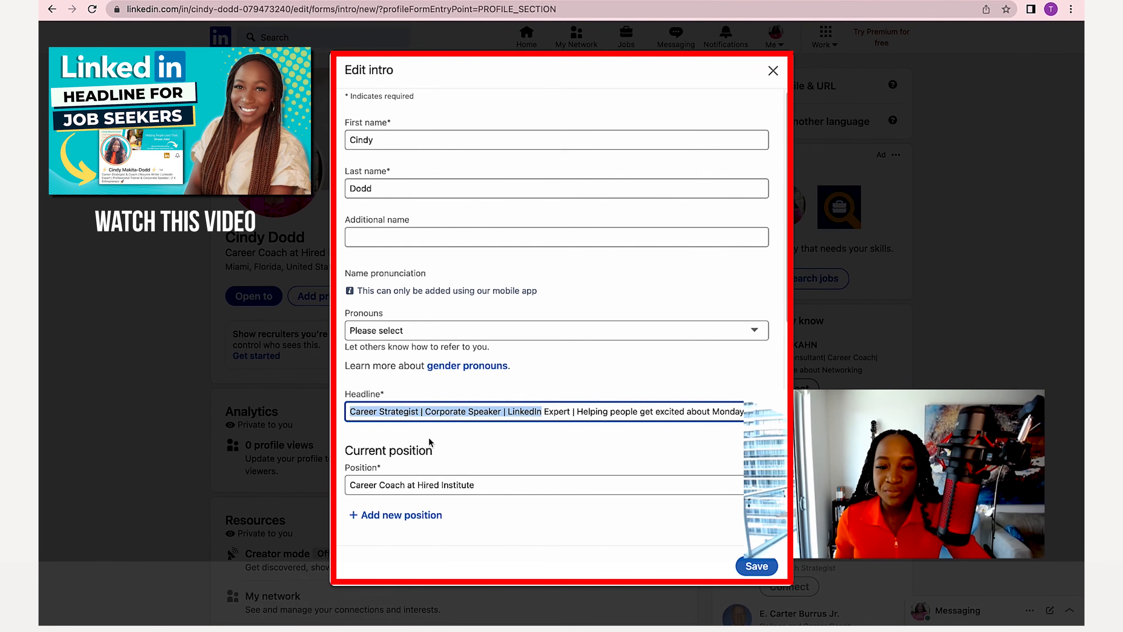
click(432, 410)
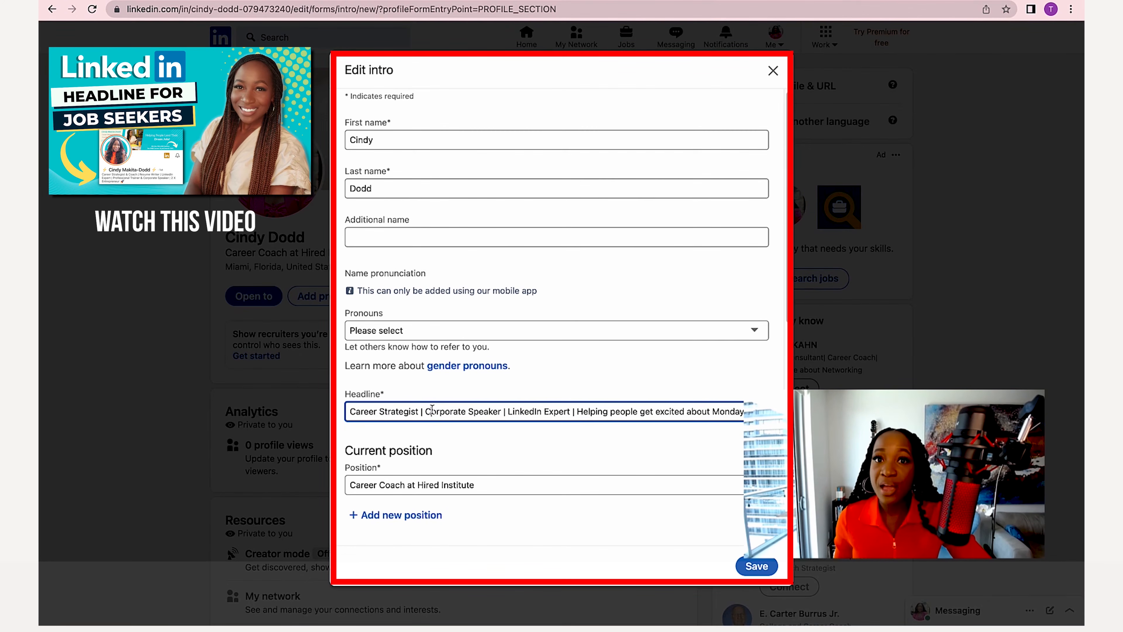
drag(350, 411, 743, 415)
click(737, 418)
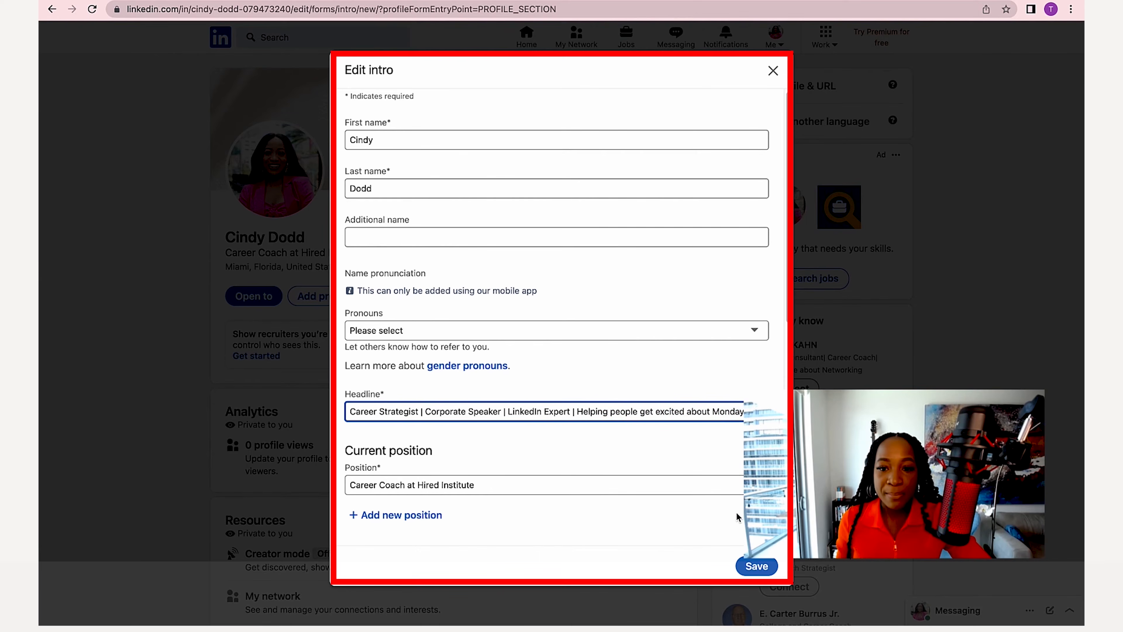
click(750, 566)
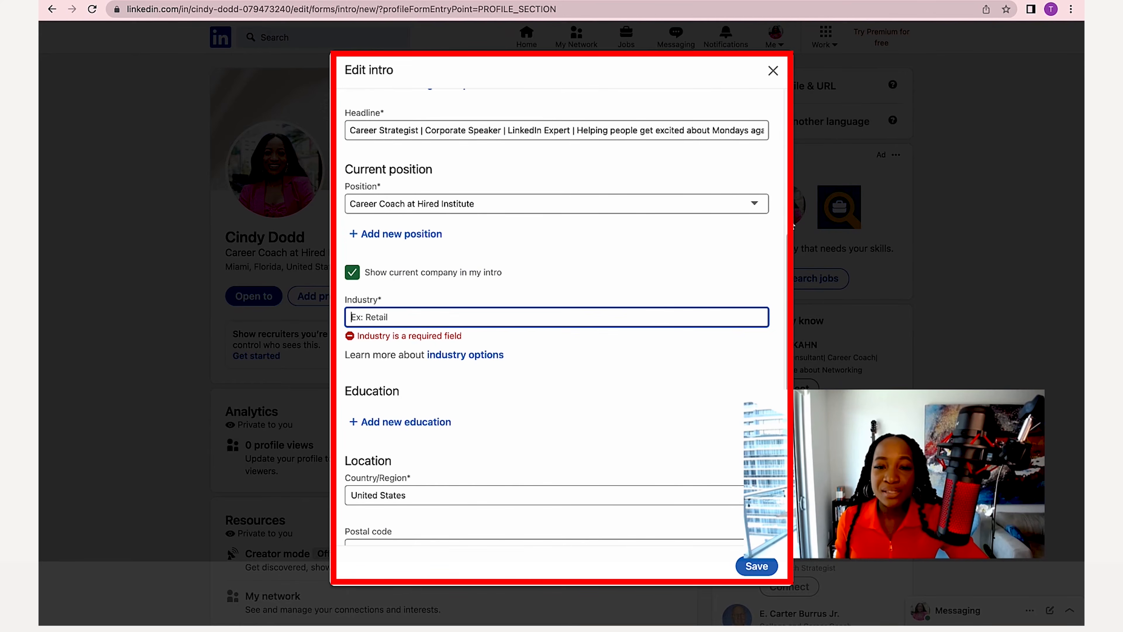
- Examine the headline's keywords and its closing phrase "Helping people get excited about Mondays again!" by highlighting them
click(516, 131)
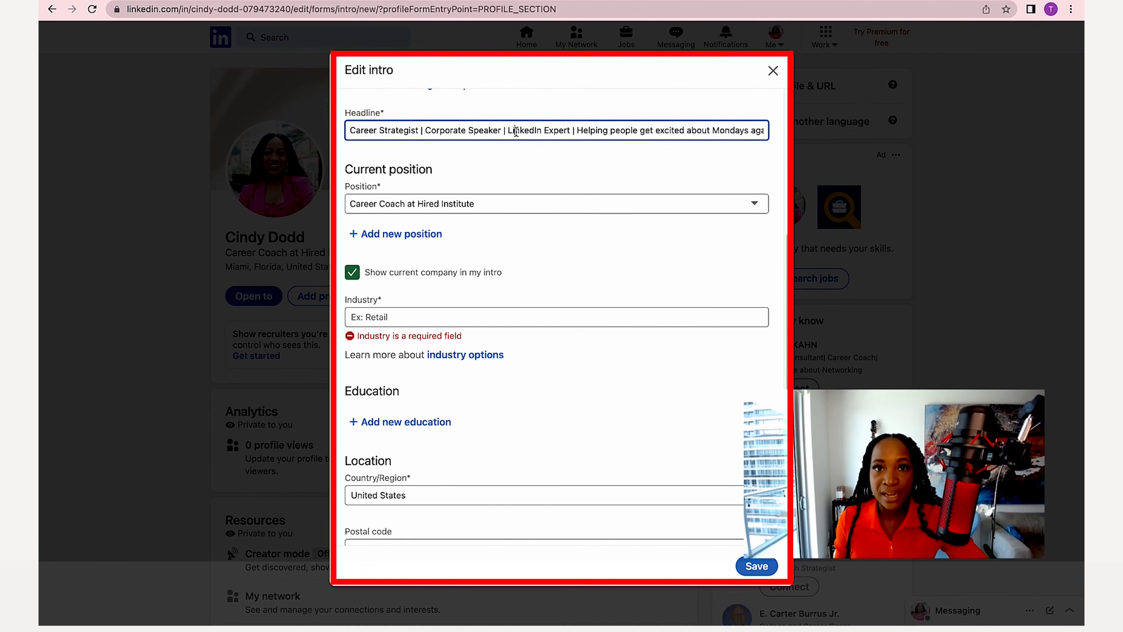
triple_click(515, 131)
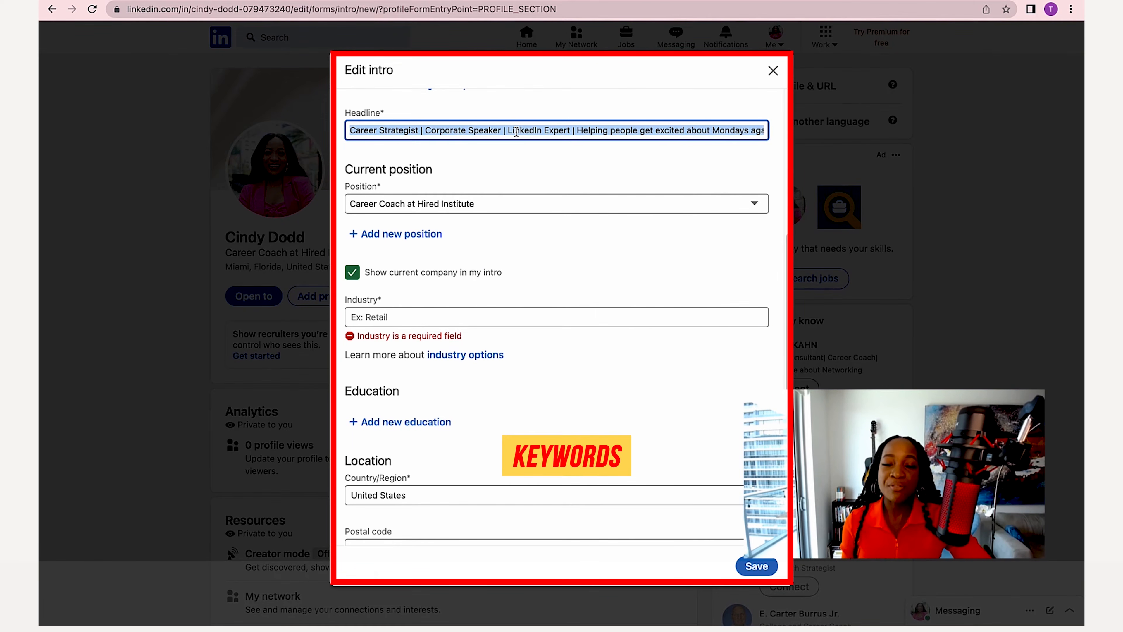
click(622, 130)
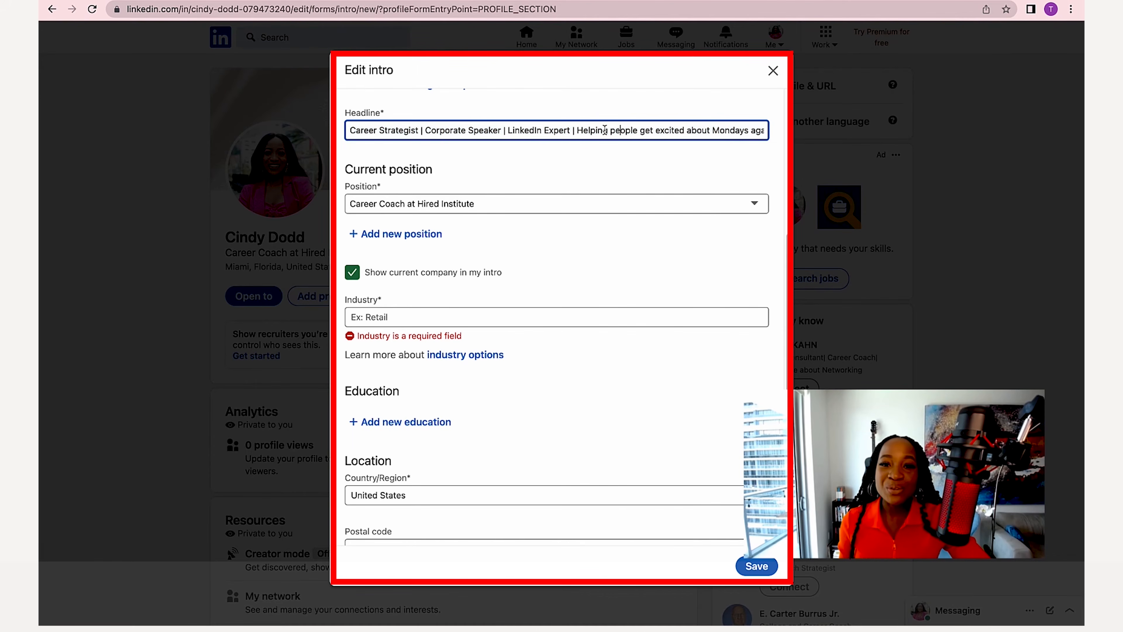
drag(576, 130, 768, 134)
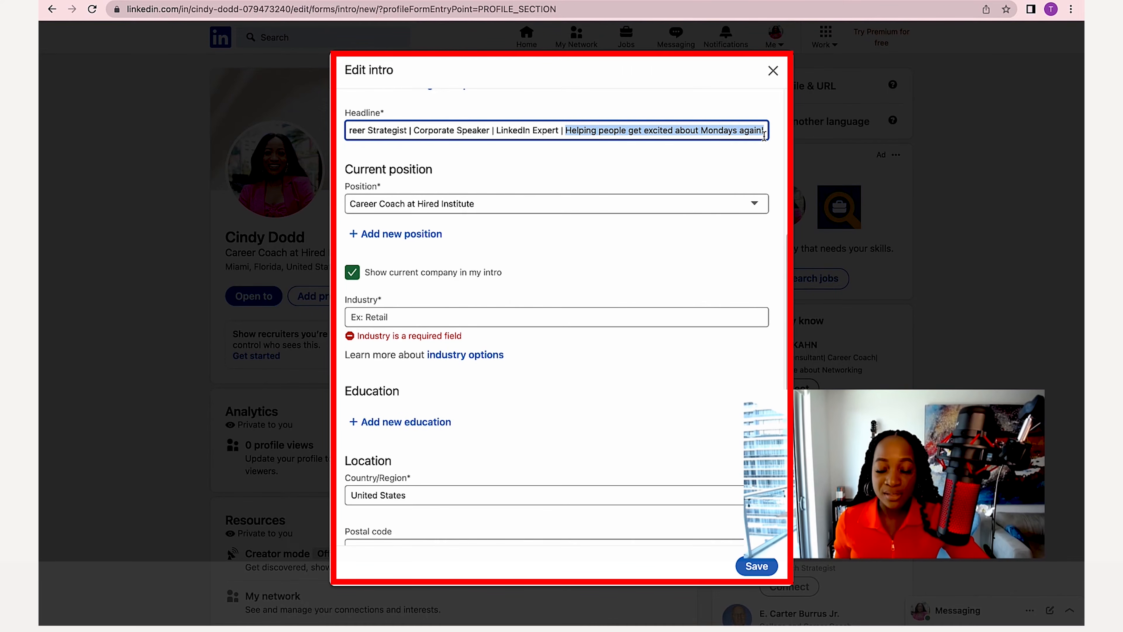
click(765, 137)
triple_click(728, 134)
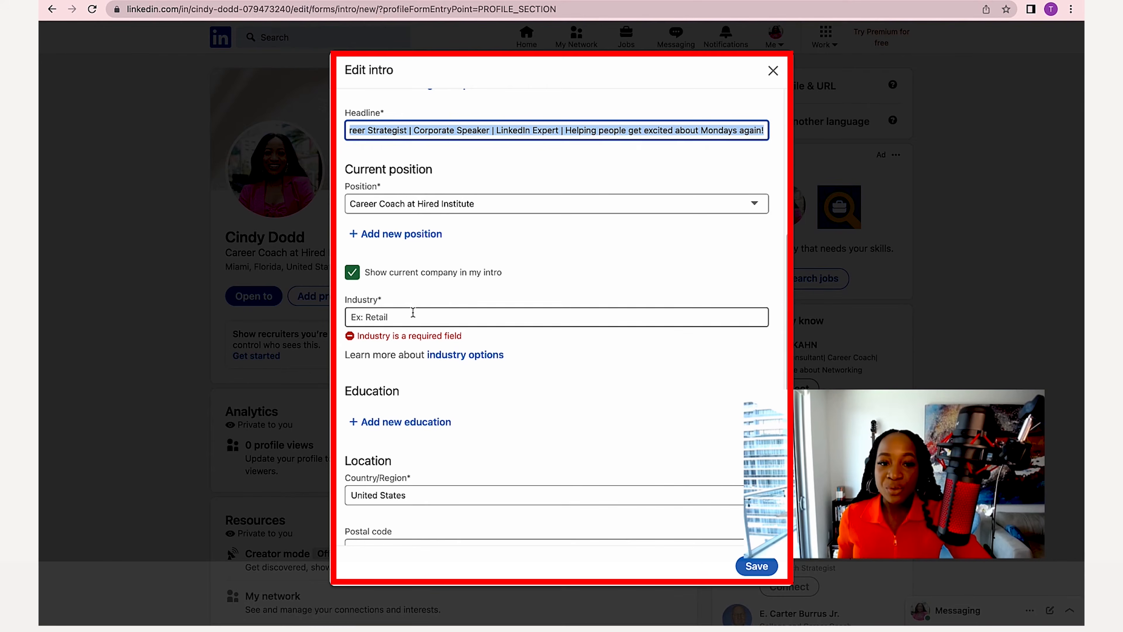
- Set the intro's industry to Professional Training and Coaching, chosen from the suggestions for "profession"
click(420, 314)
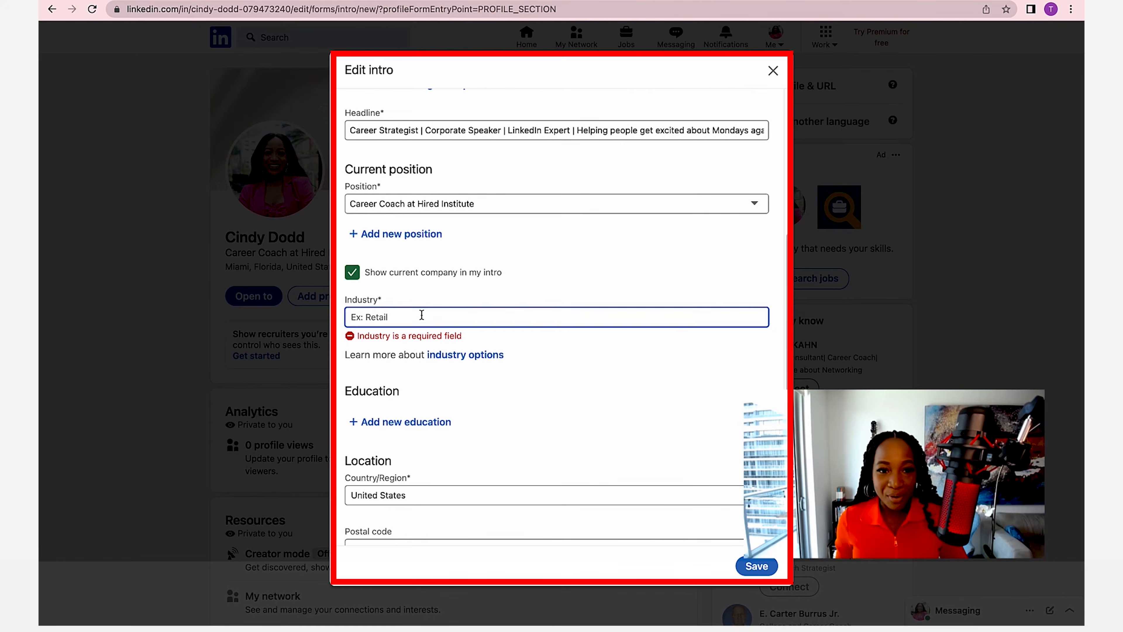
text(profession)
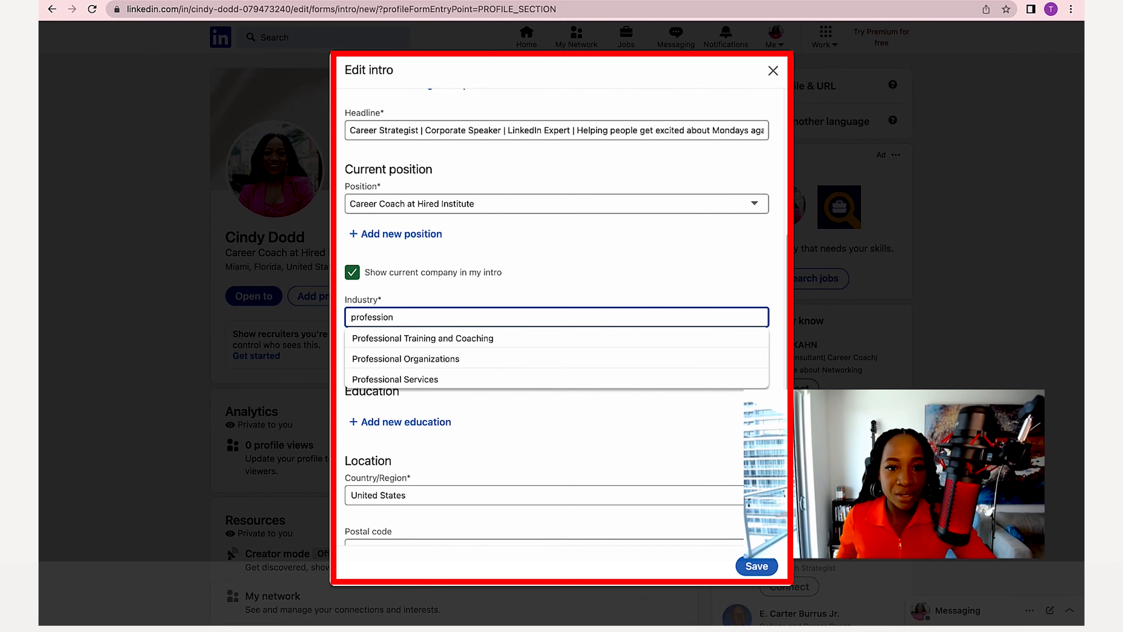
click(476, 338)
click(526, 340)
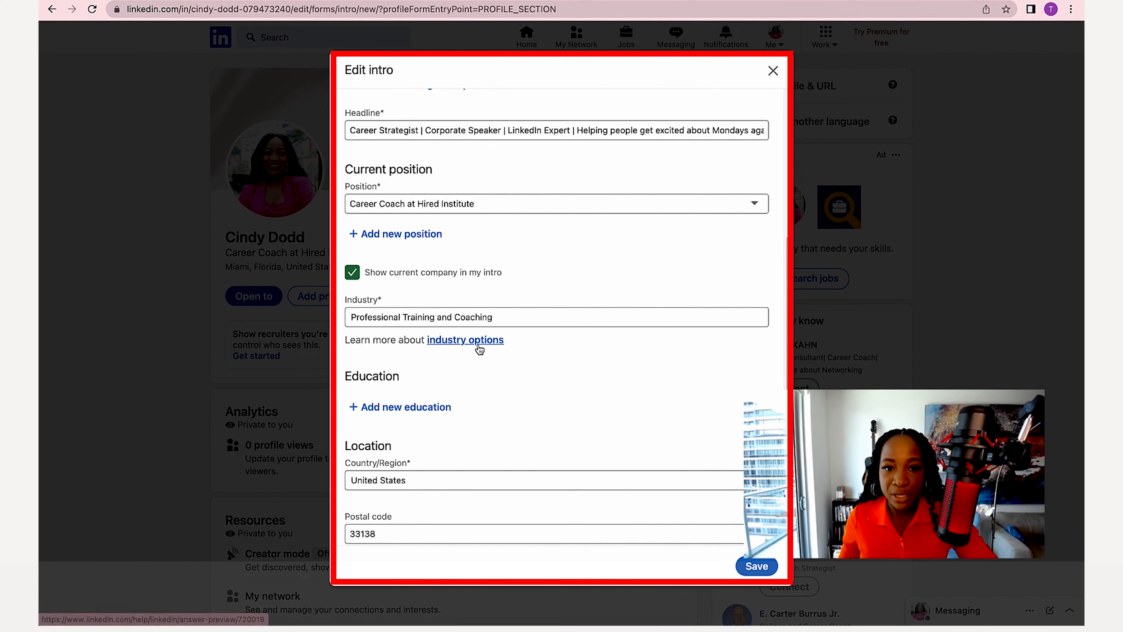
click(522, 313)
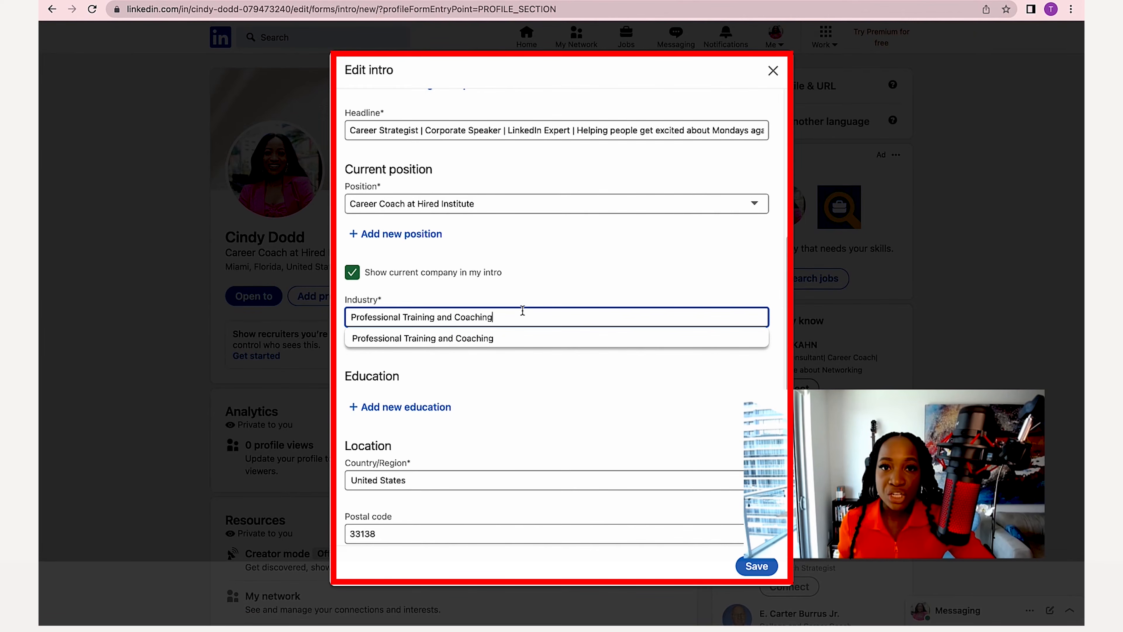
click(509, 341)
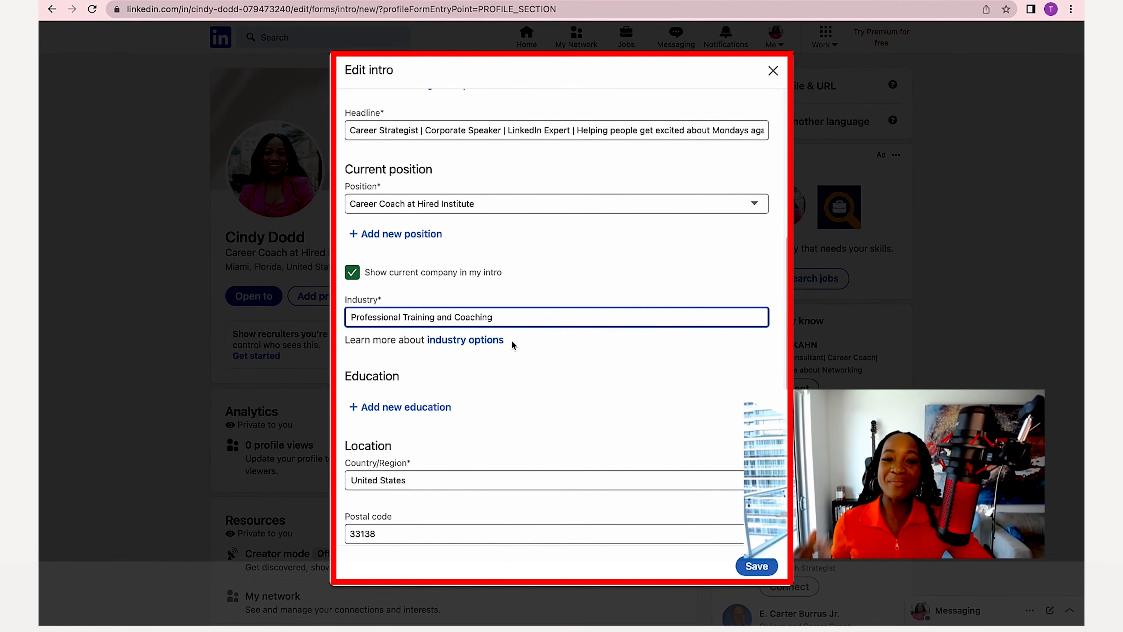
- Check the intro's remaining education, location and contact fields, and save the intro
scroll(575, 407, down, 1)
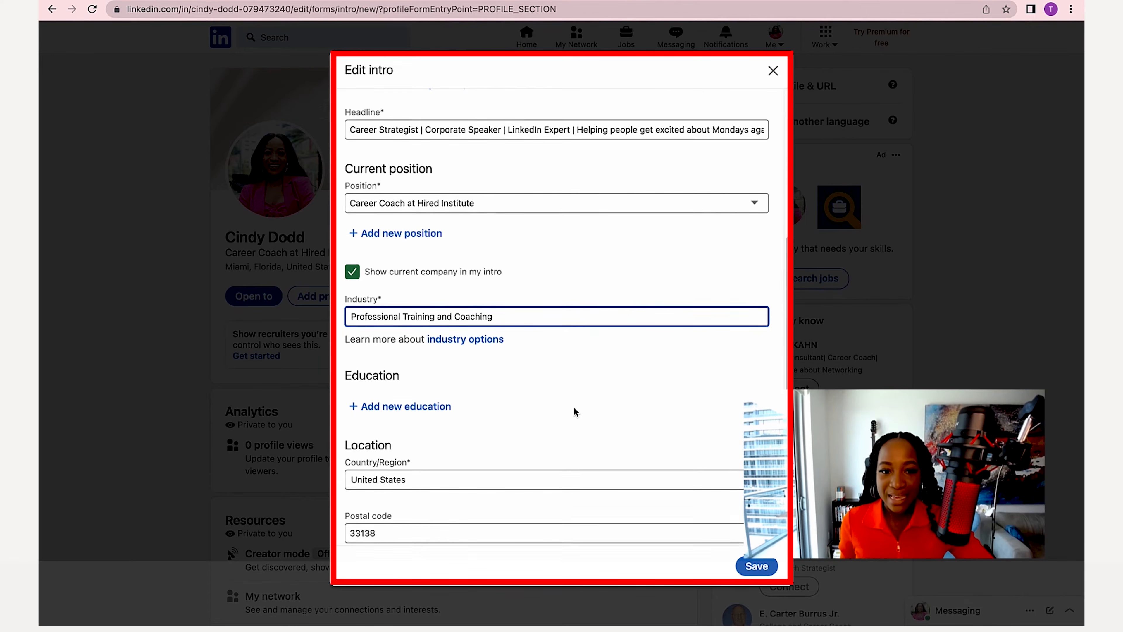
scroll(551, 304, up, 1)
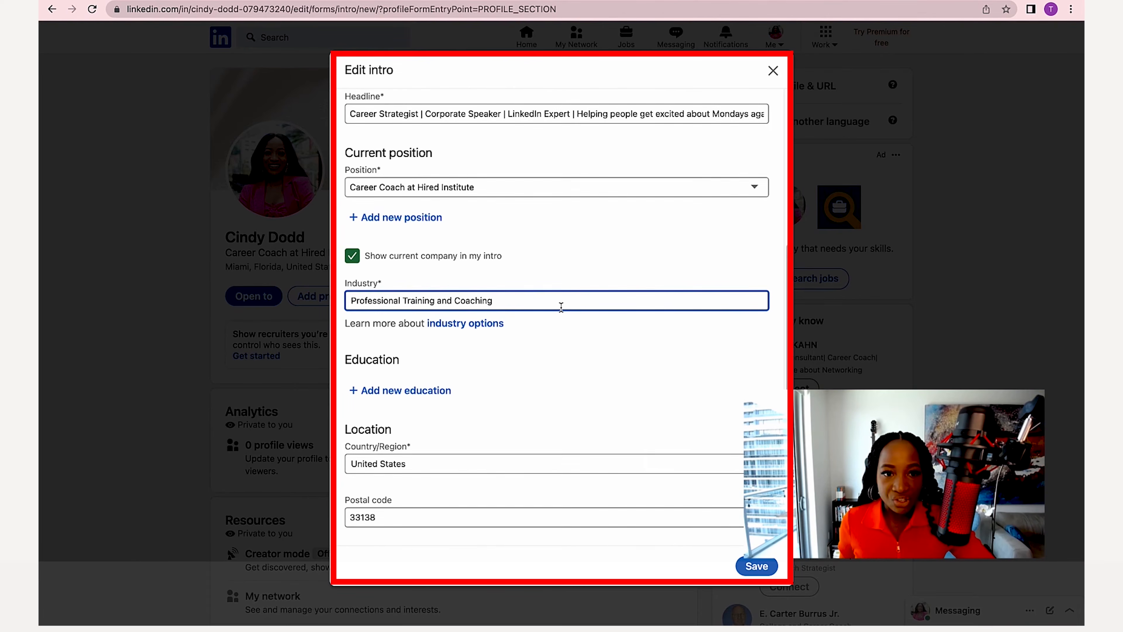
scroll(560, 306, down, 5)
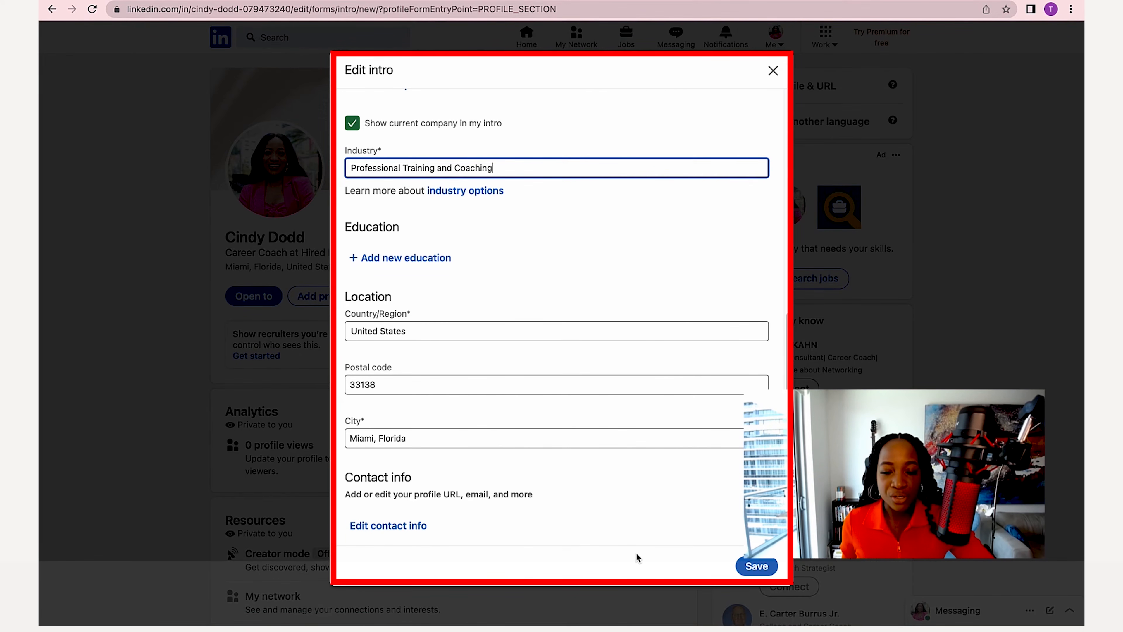
click(756, 566)
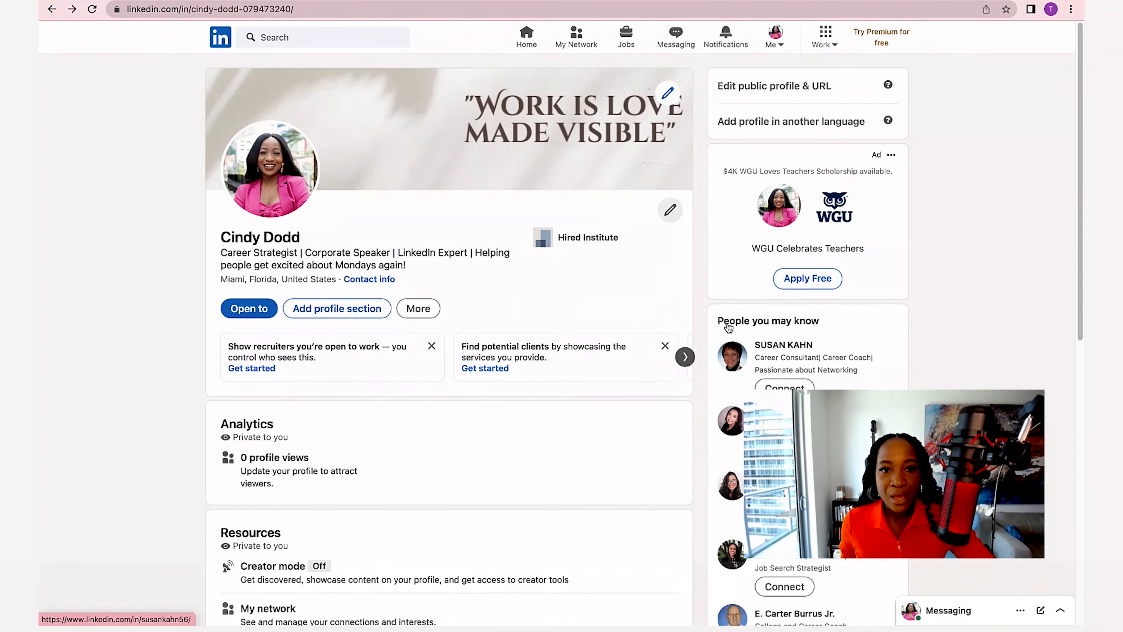
- Review the updated headline on the profile page and look over the sections from Analytics to Experience
drag(221, 252, 415, 271)
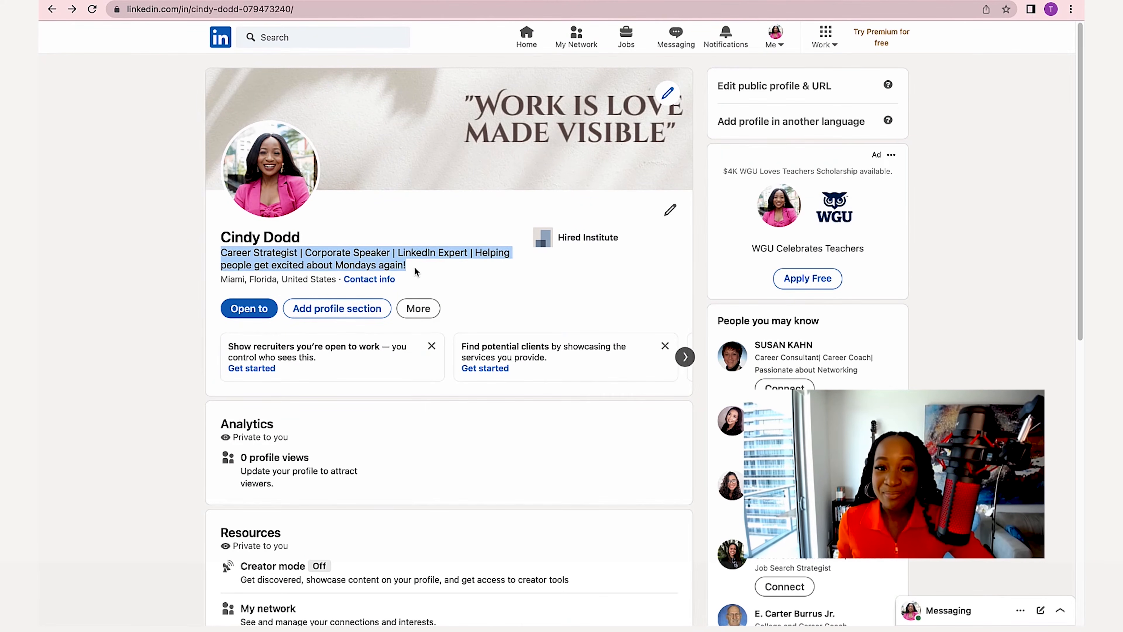
click(431, 265)
scroll(420, 264, down, 5)
scroll(404, 260, down, 1)
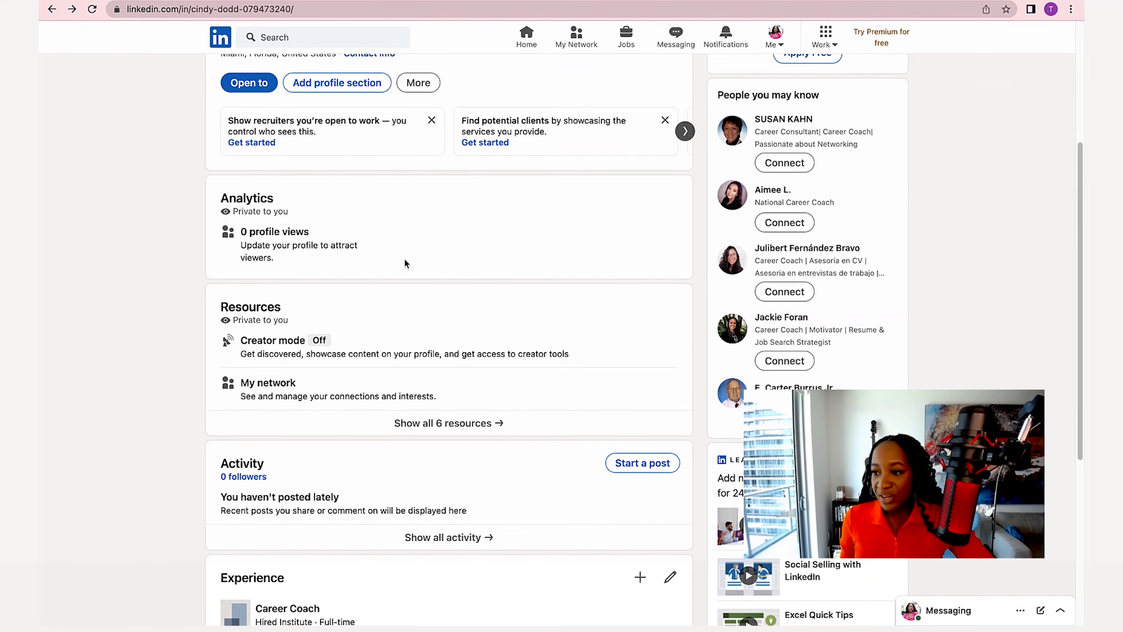
scroll(394, 299, down, 1)
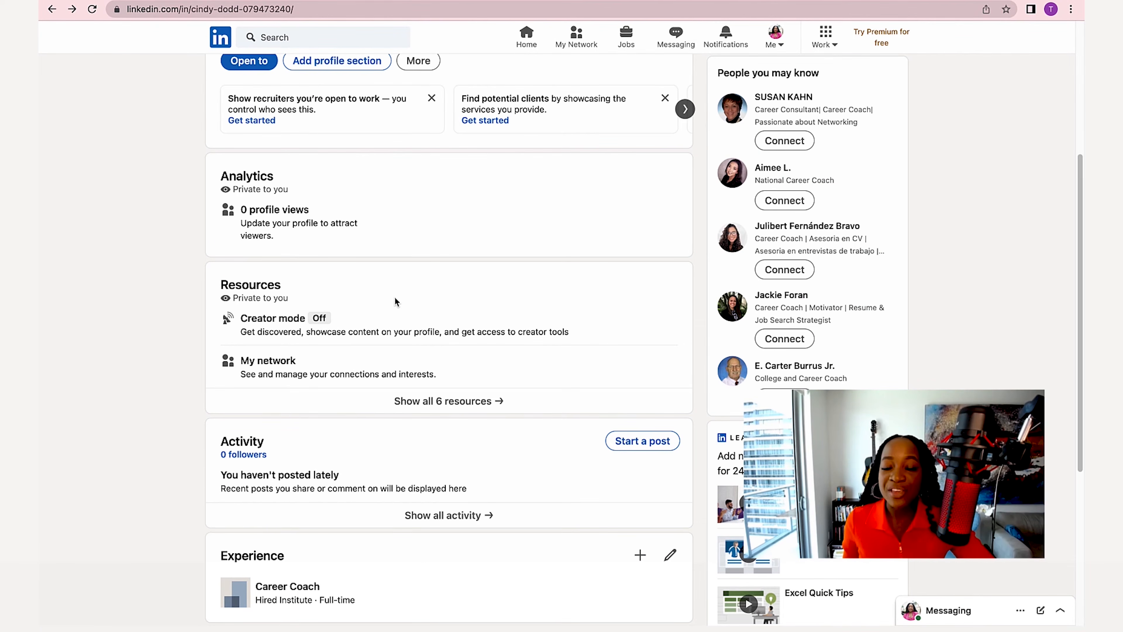
scroll(414, 303, up, 1)
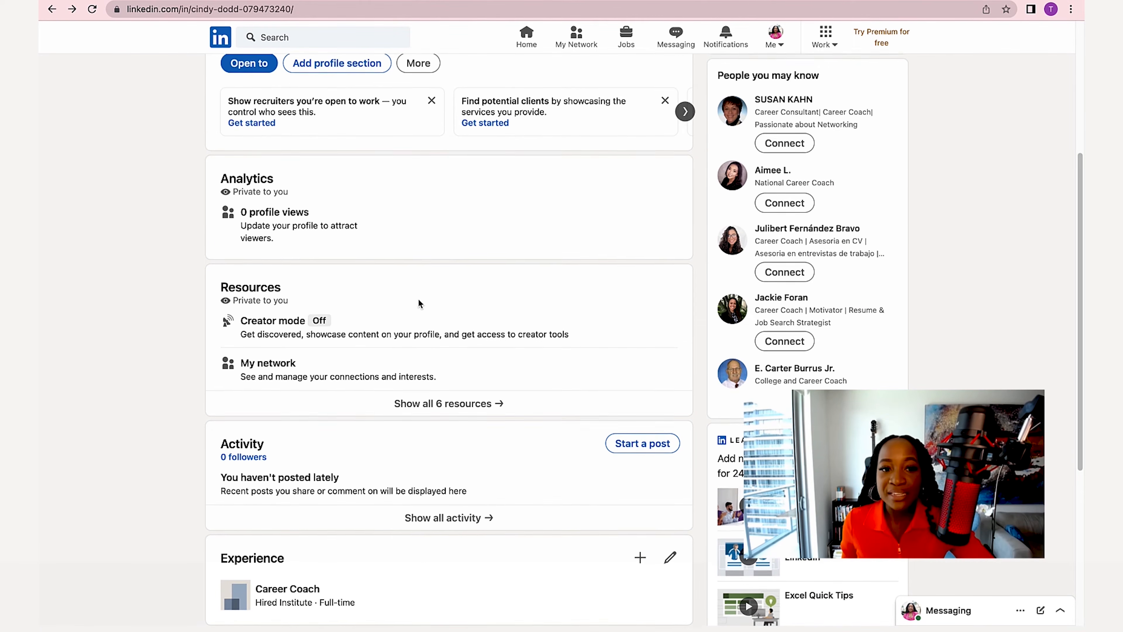
- Look over the profile page from the intro through Analytics, Resources and Experience down to Interests
scroll(440, 348, up, 3)
scroll(579, 326, down, 5)
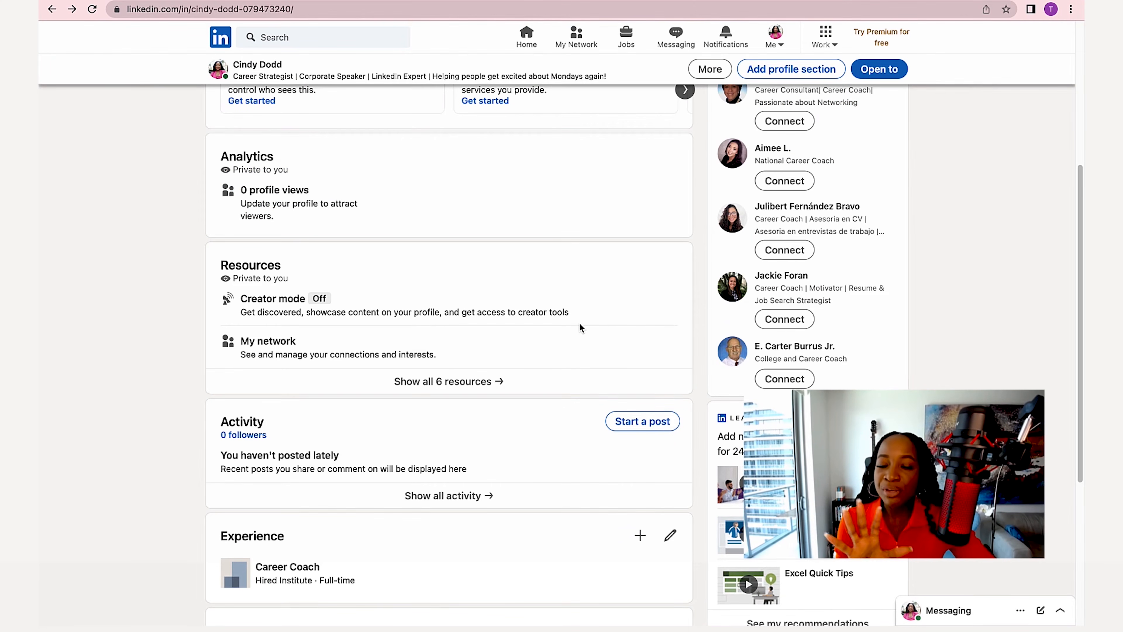
scroll(579, 327, up, 5)
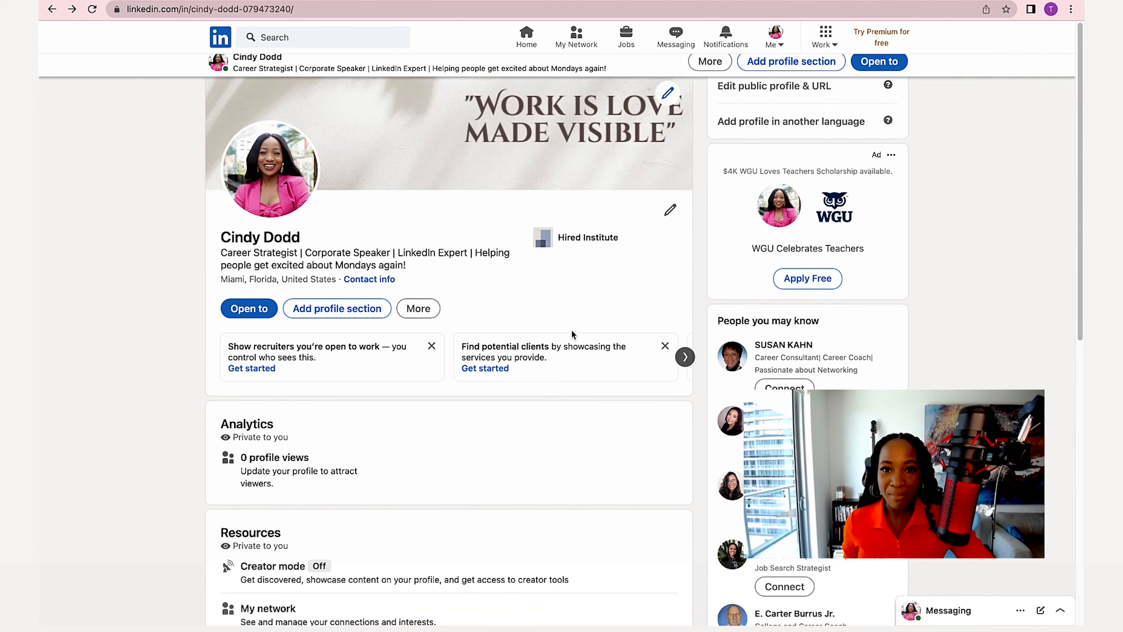
scroll(571, 333, down, 2)
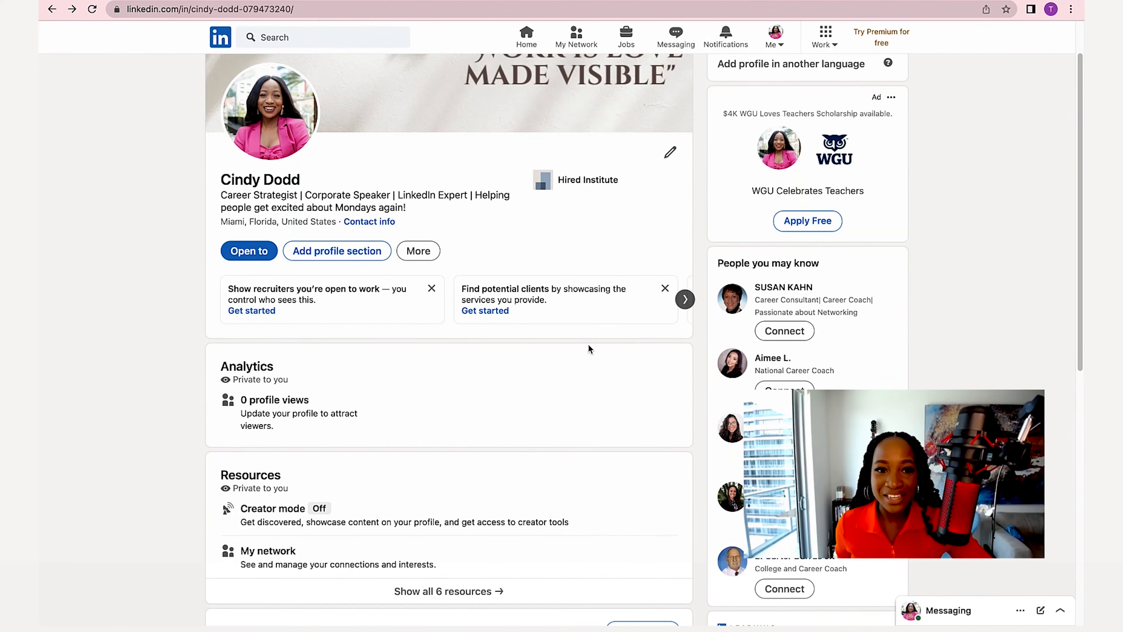
scroll(587, 344, down, 4)
scroll(583, 339, up, 4)
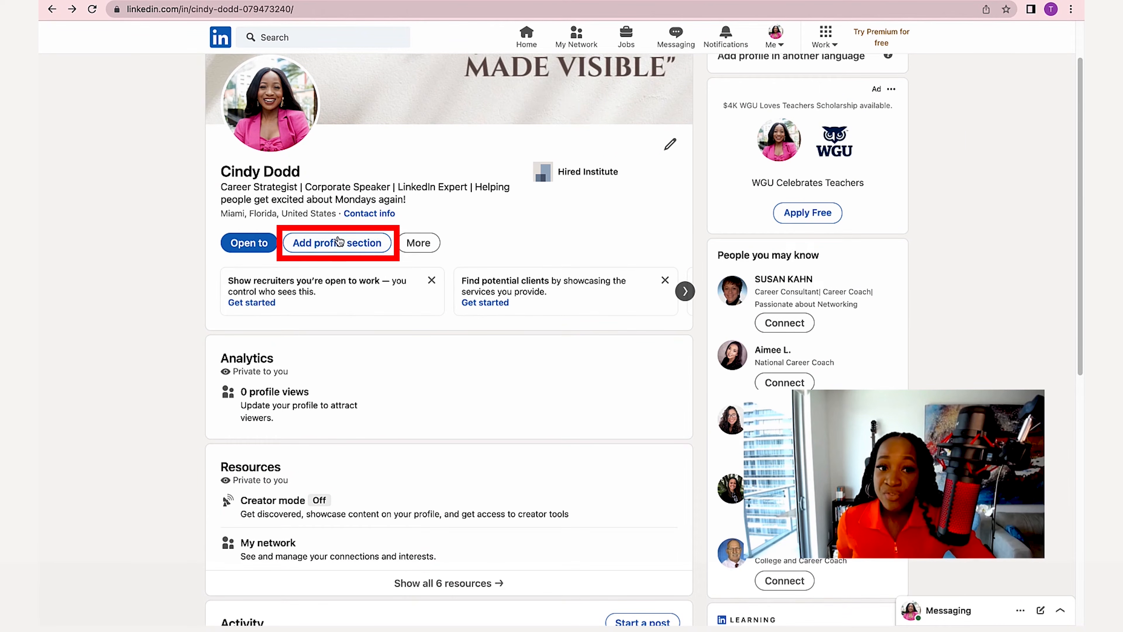
scroll(595, 461, down, 1)
scroll(592, 455, down, 7)
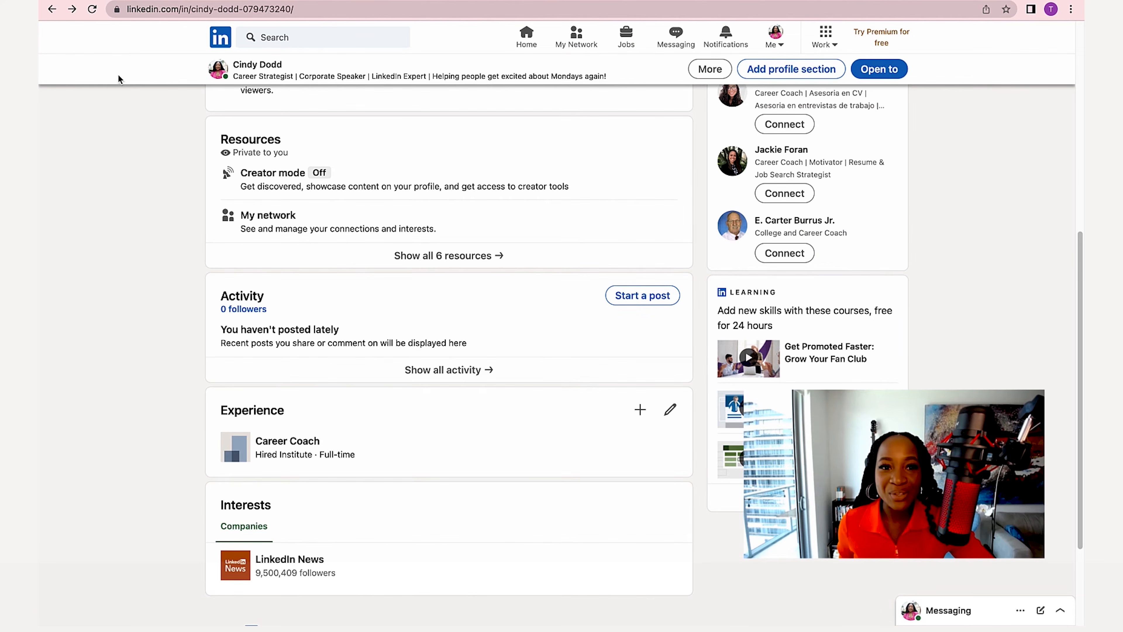
- Start adding an About section to the profile and examine its writing guidance and character counter
click(807, 73)
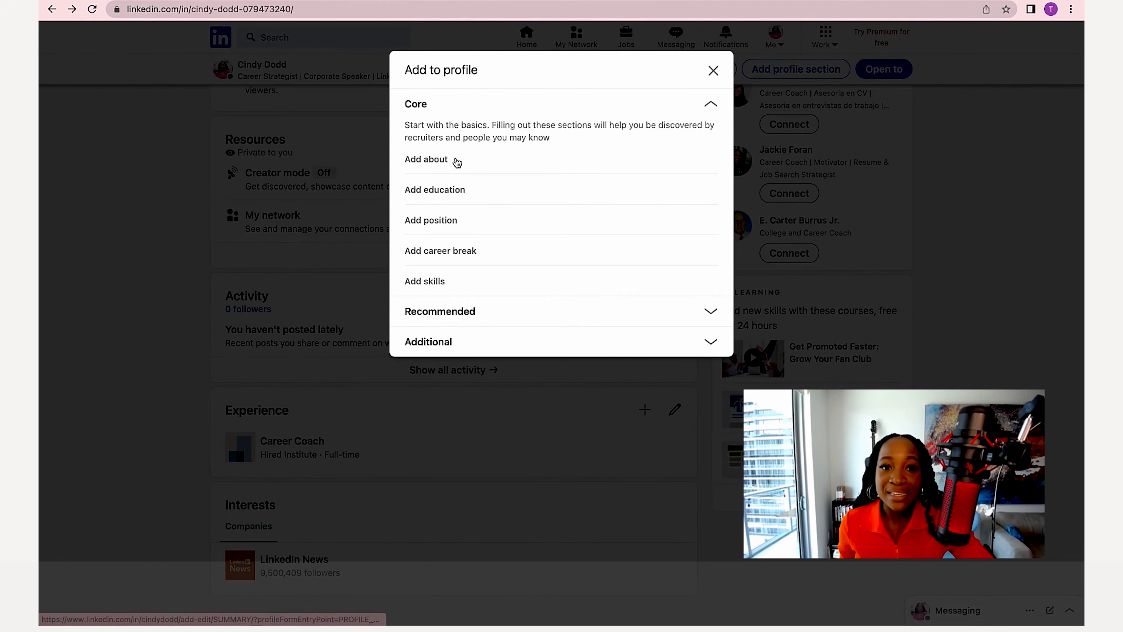
click(441, 159)
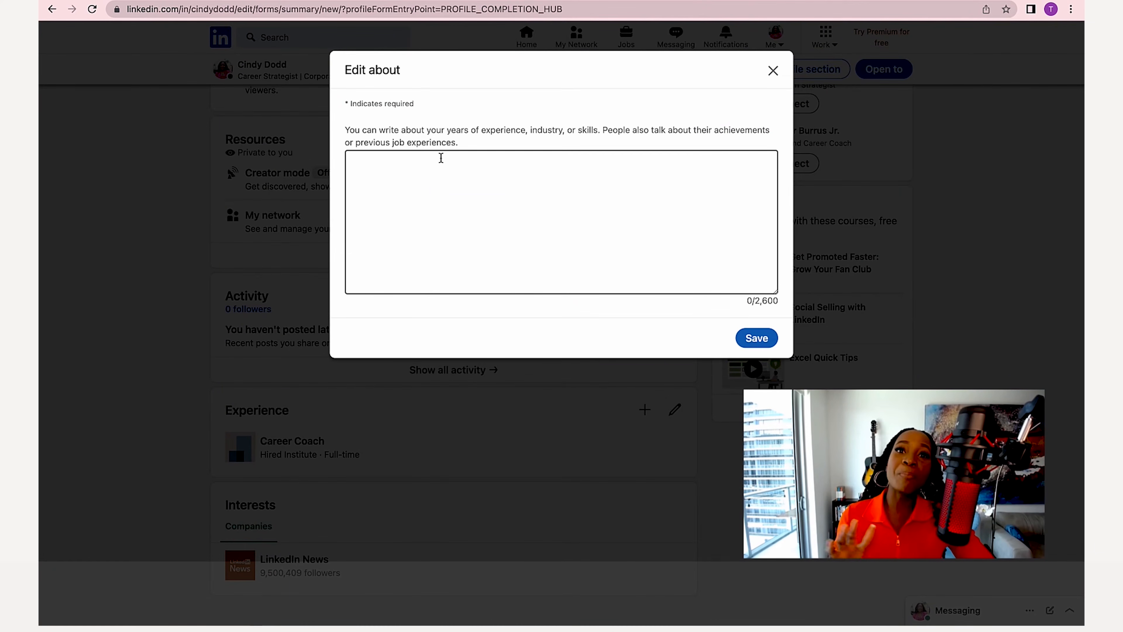
drag(350, 132, 602, 136)
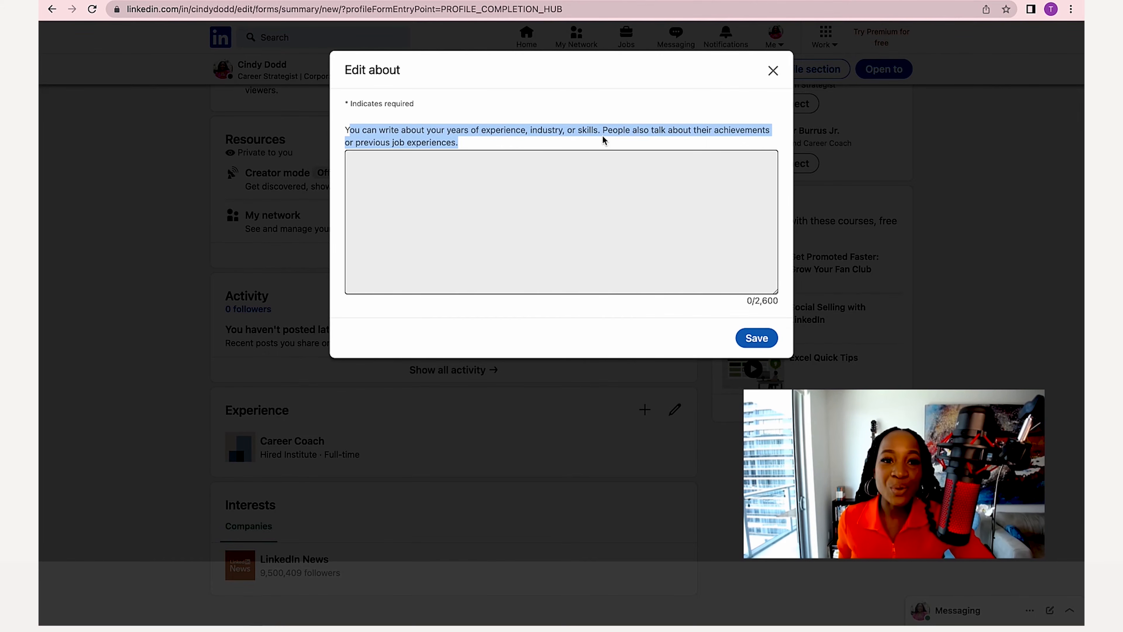
click(531, 184)
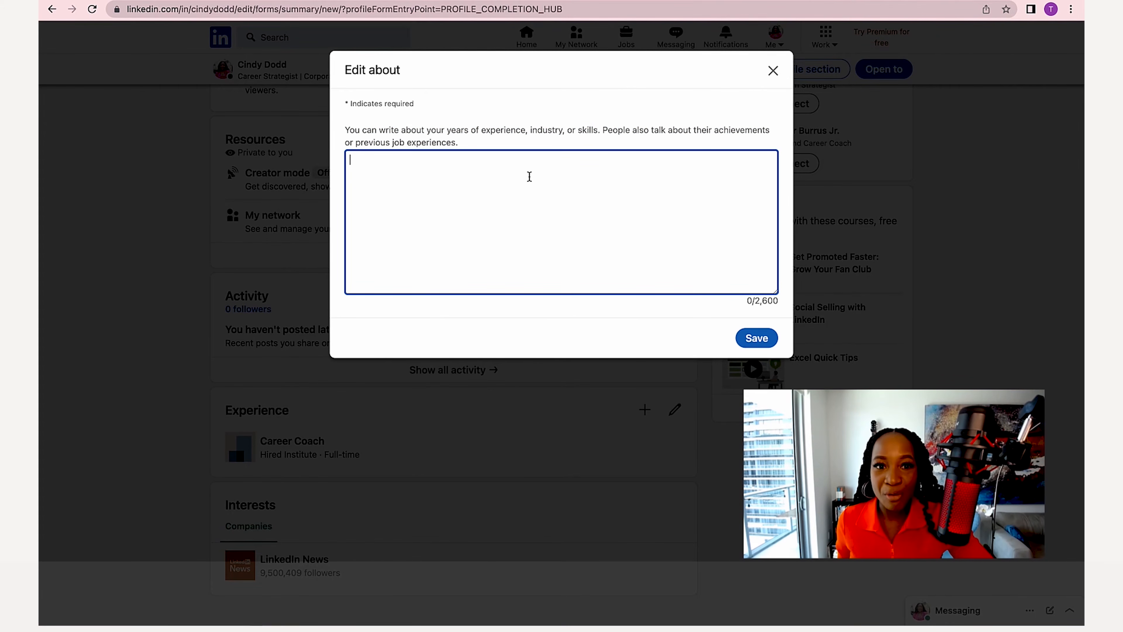
drag(739, 305, 778, 301)
click(575, 226)
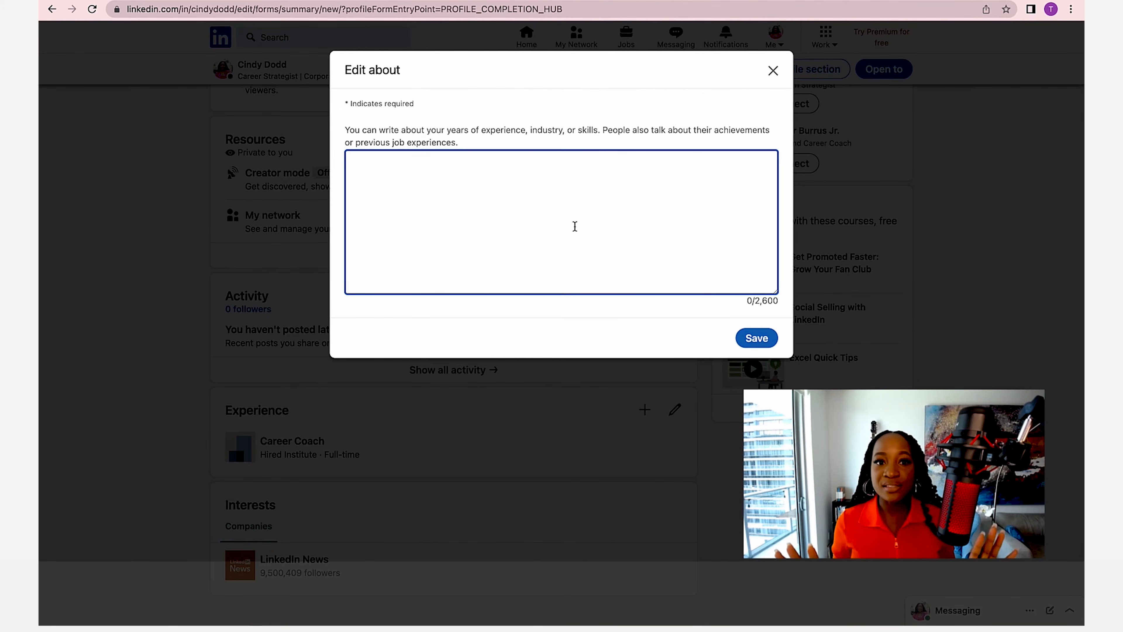
- Paste the prepared summary opening with "Work is love made visible..." into the About section, check its beginning and save it
key(super+Tab)
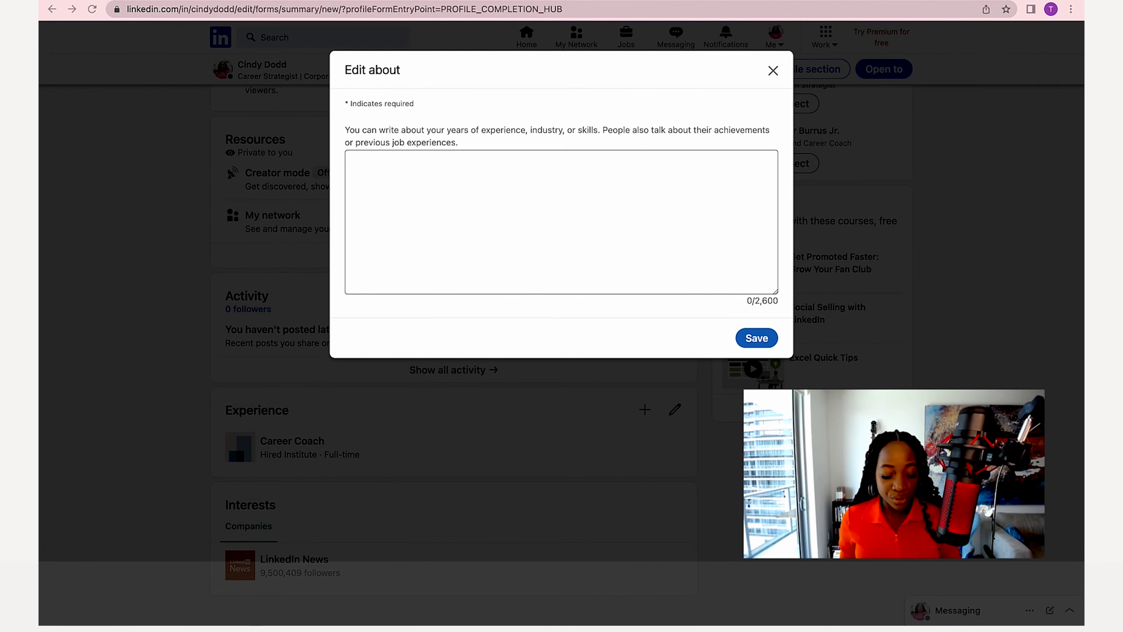
click(535, 158)
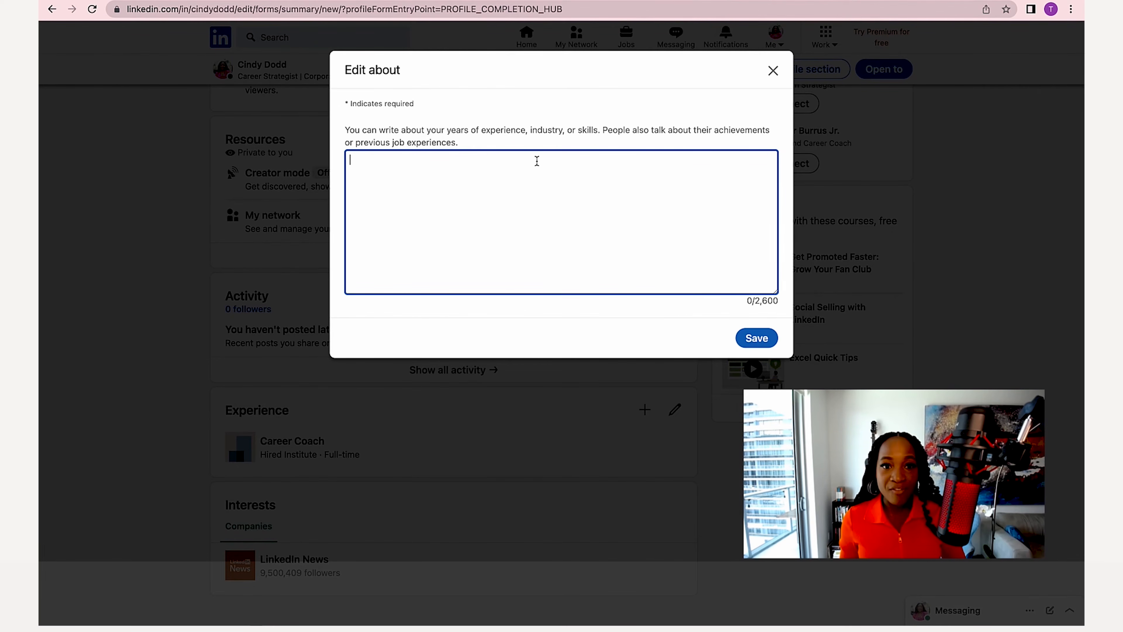
key(super+Tab)
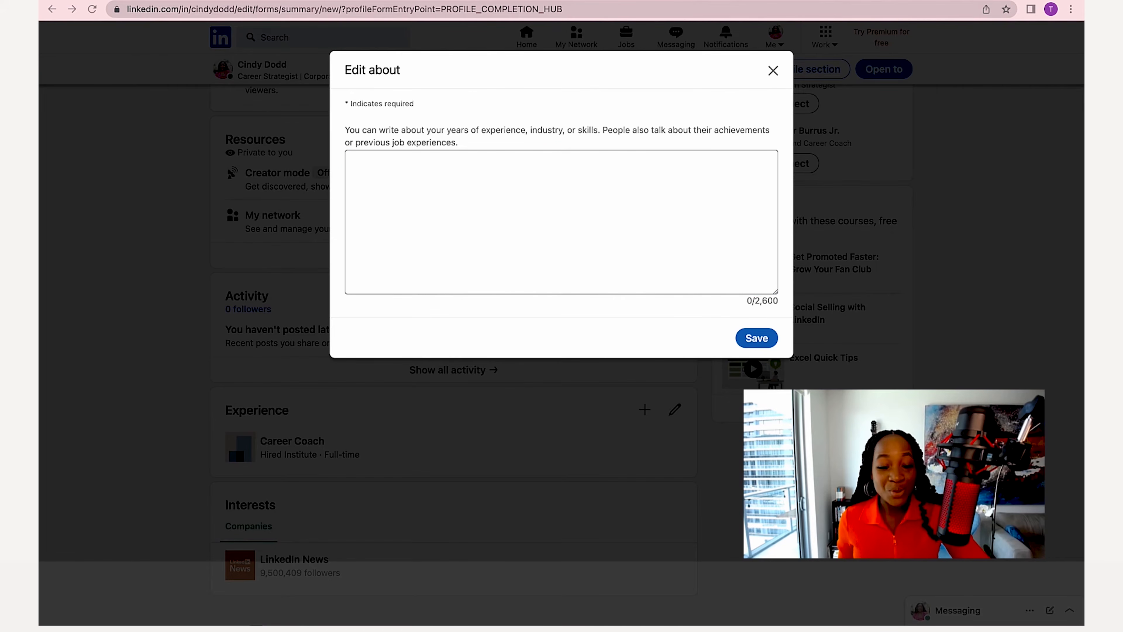
click(499, 183)
key(super+v)
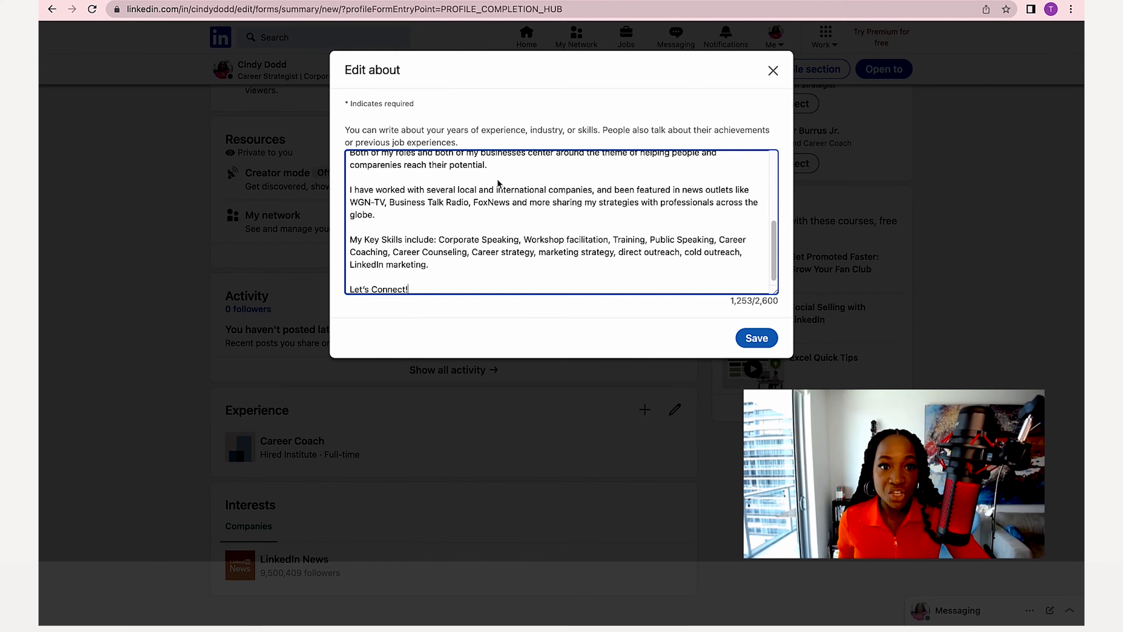
scroll(525, 221, up, 5)
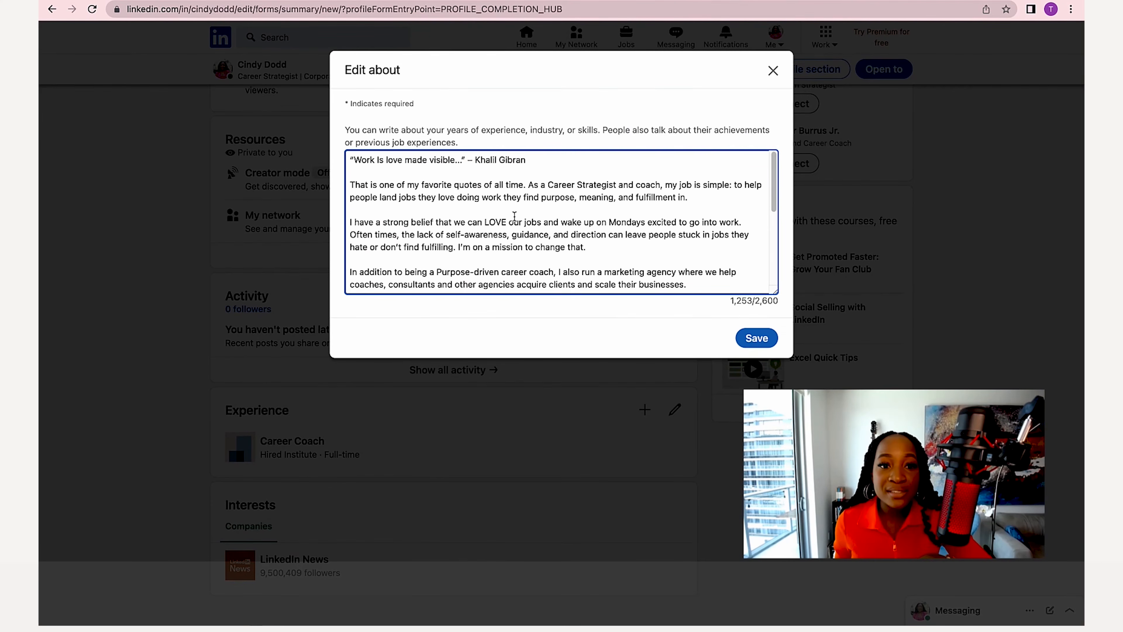
click(756, 339)
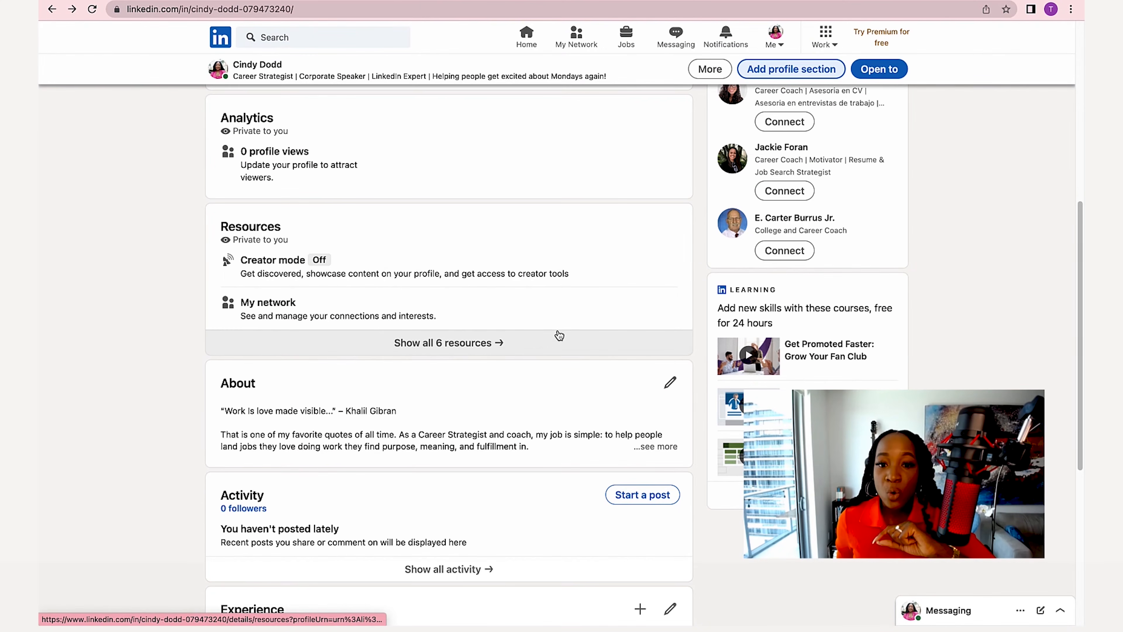
- Expand the saved About section and read it from the opening quote to the key skills, highlighting its passages
scroll(476, 343, down, 1)
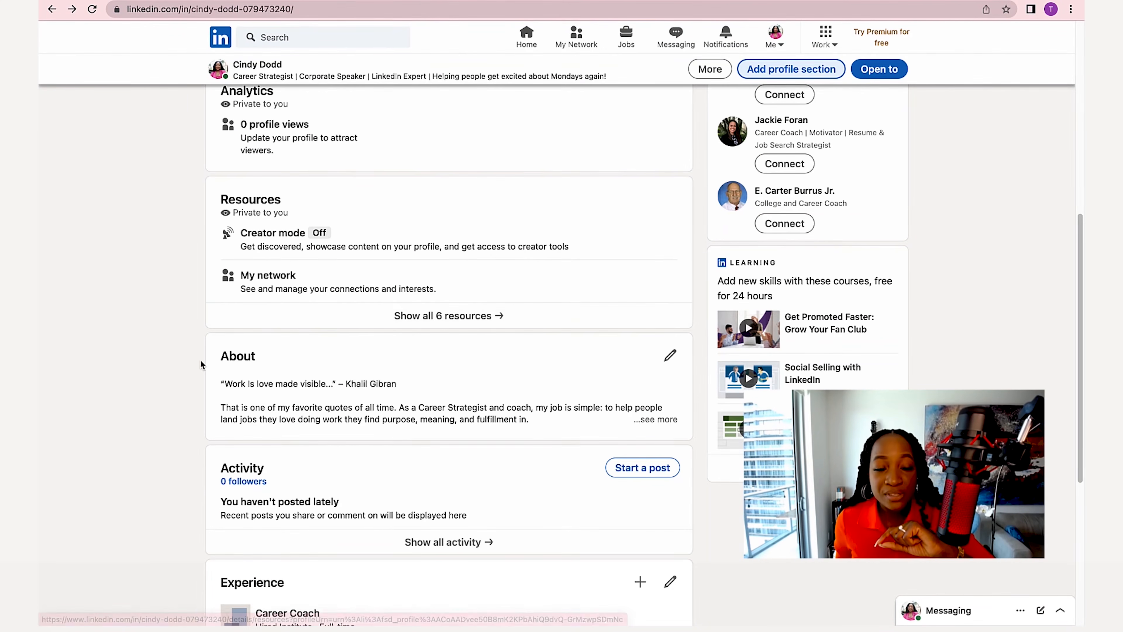
scroll(217, 301, down, 2)
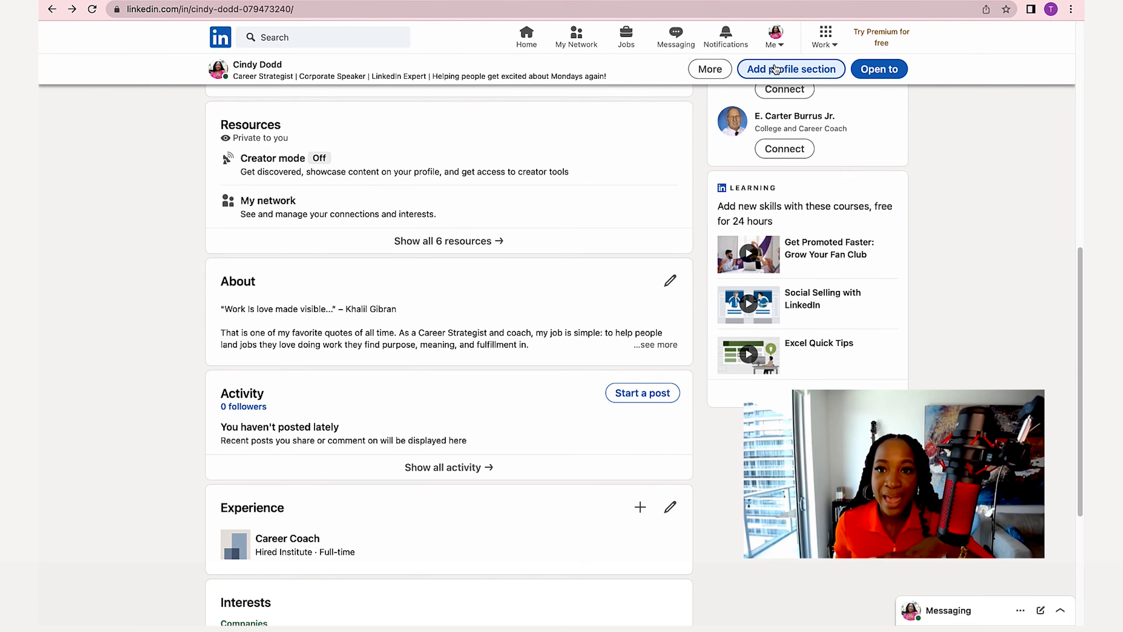
double_click(230, 281)
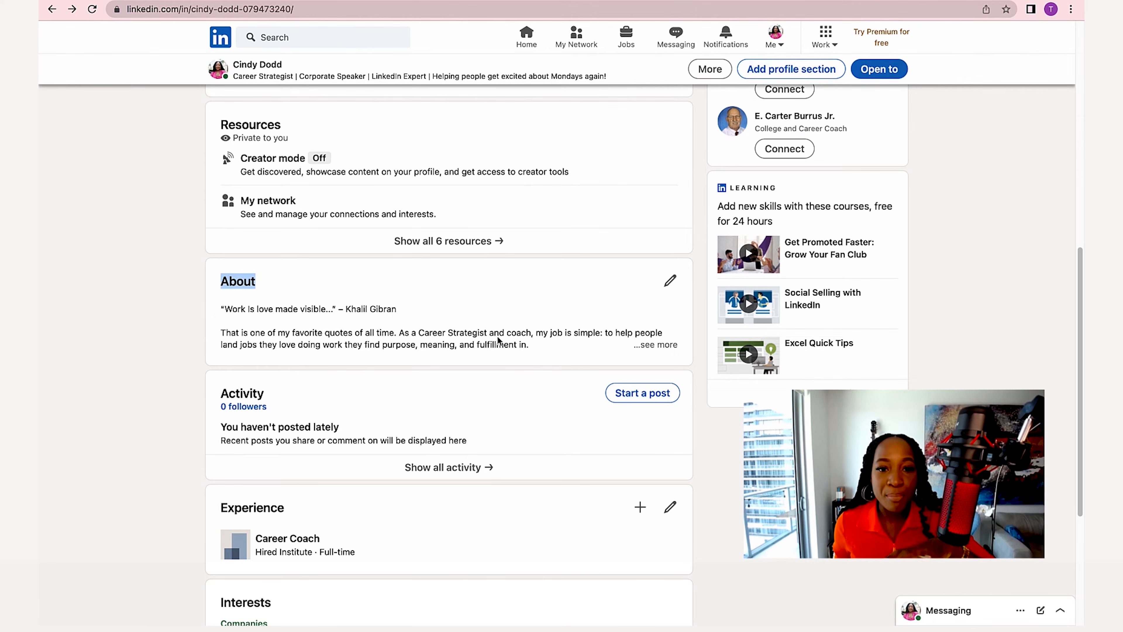
click(654, 345)
drag(218, 296, 413, 321)
drag(223, 336, 640, 559)
click(530, 524)
scroll(530, 525, down, 2)
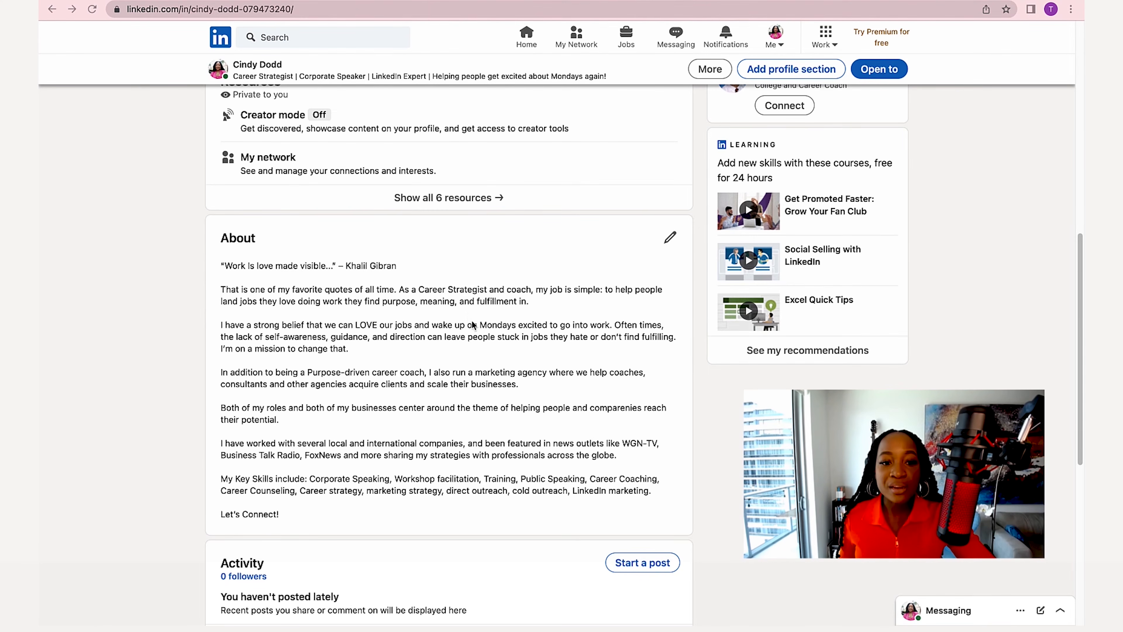
scroll(484, 332, down, 2)
scroll(489, 334, down, 1)
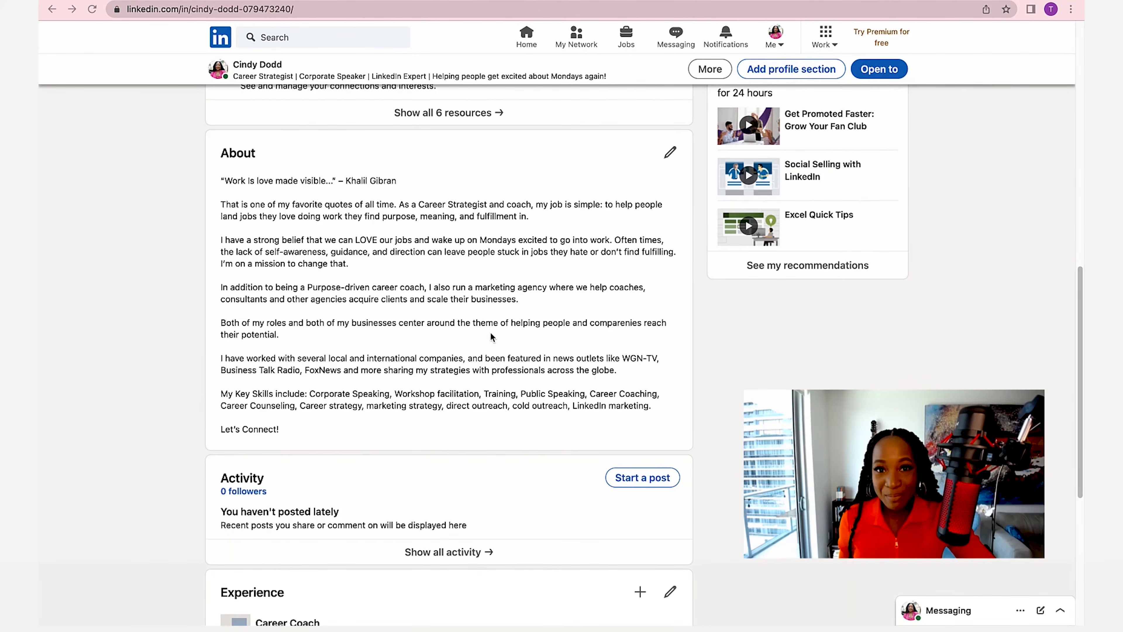
- Examine the Experience section below Activity by highlighting its heading
scroll(495, 329, down, 3)
scroll(495, 329, down, 4)
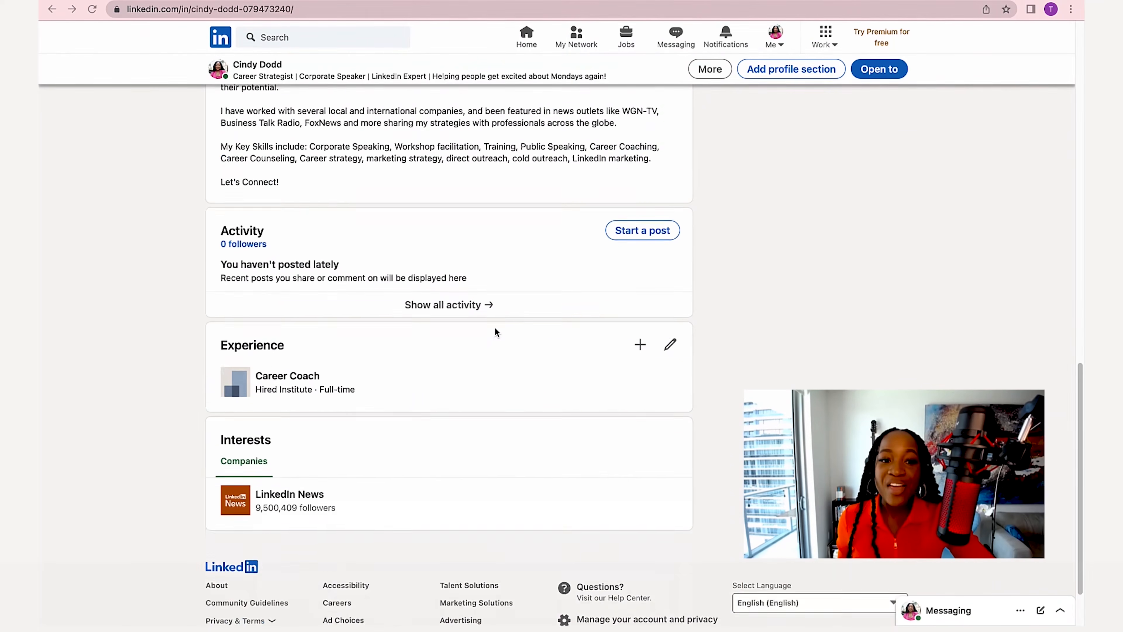
double_click(267, 324)
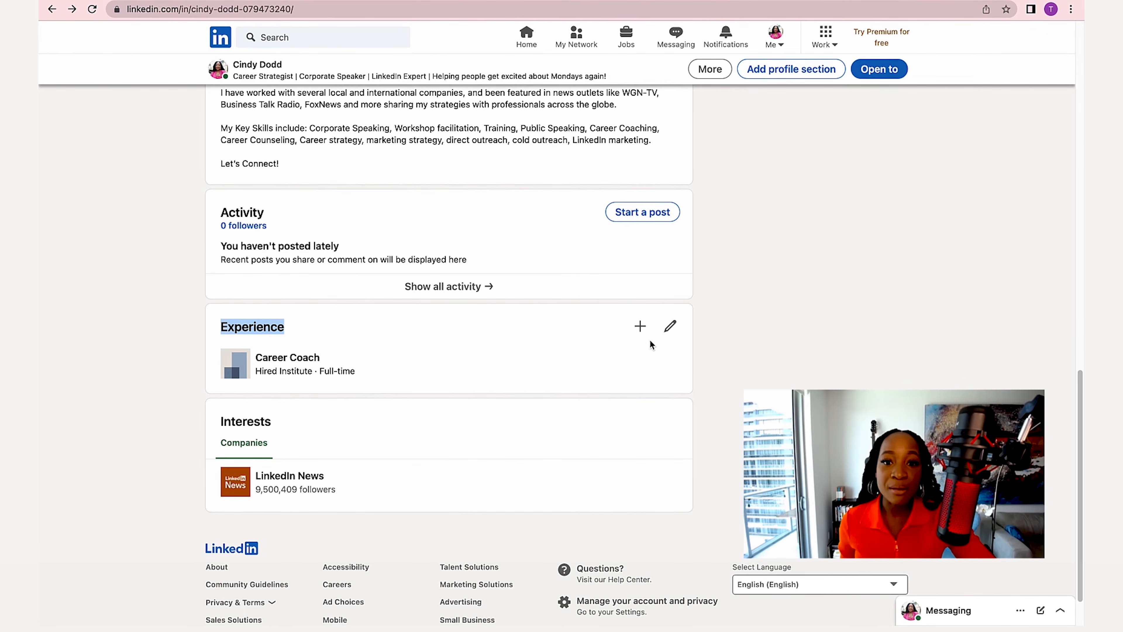
click(313, 328)
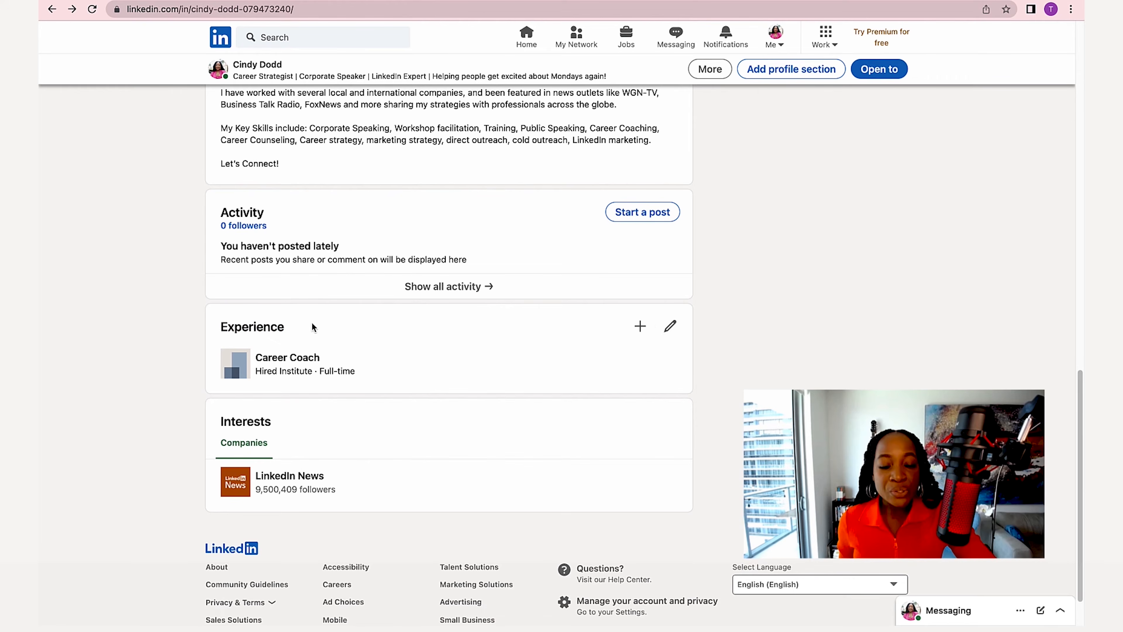
double_click(264, 328)
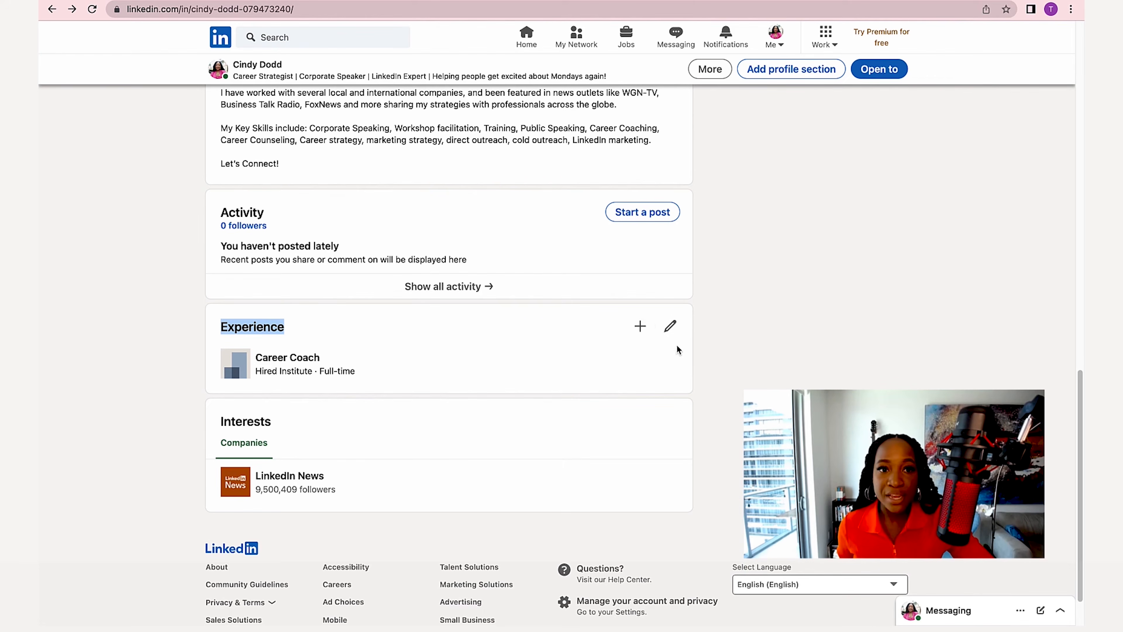
- Start adding a new position to the profile and turn off Notify network for it
click(780, 77)
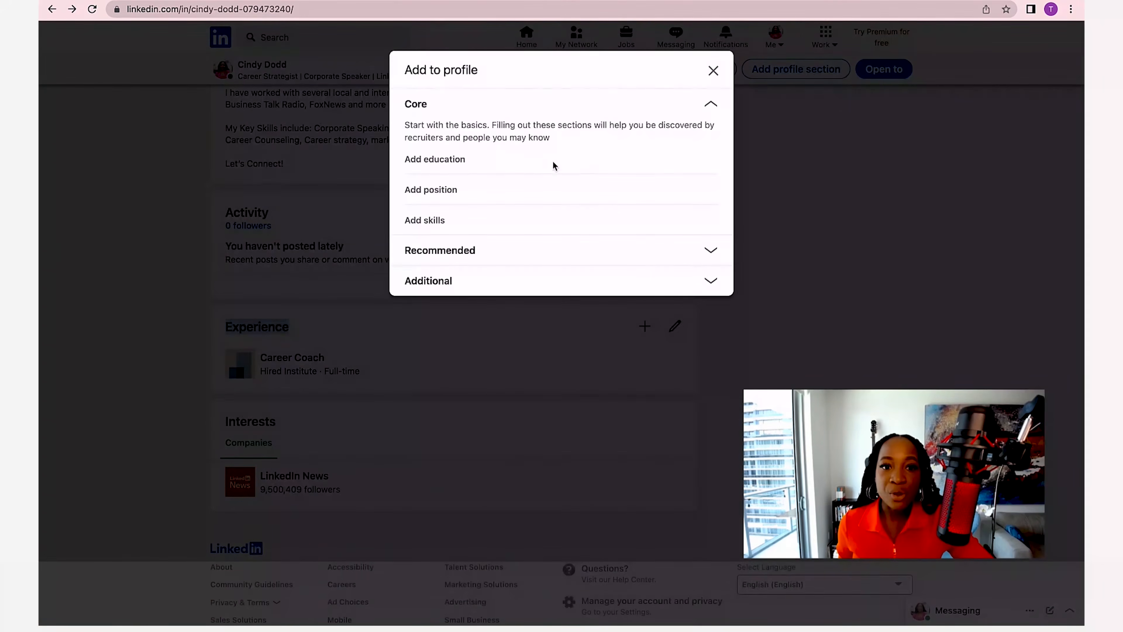
click(447, 193)
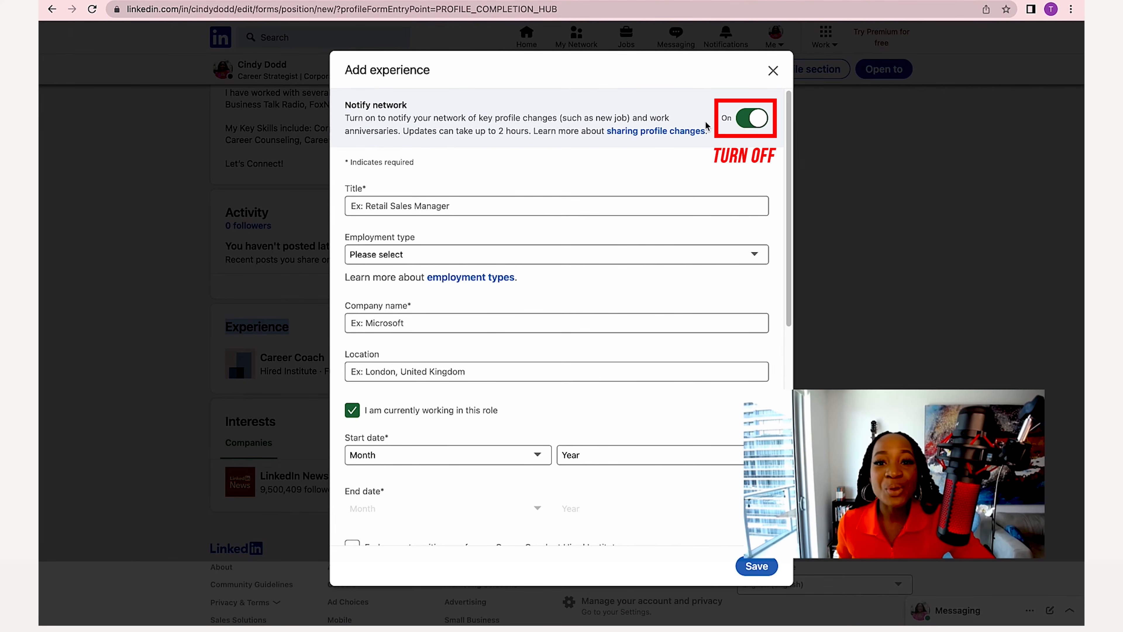
click(732, 118)
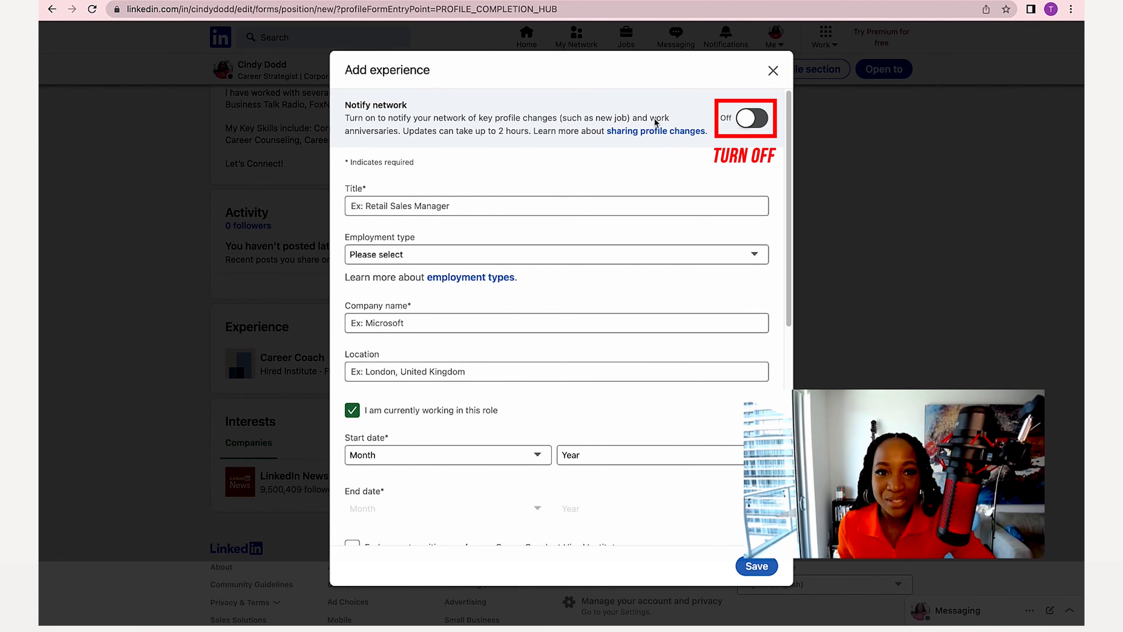
drag(348, 107, 412, 108)
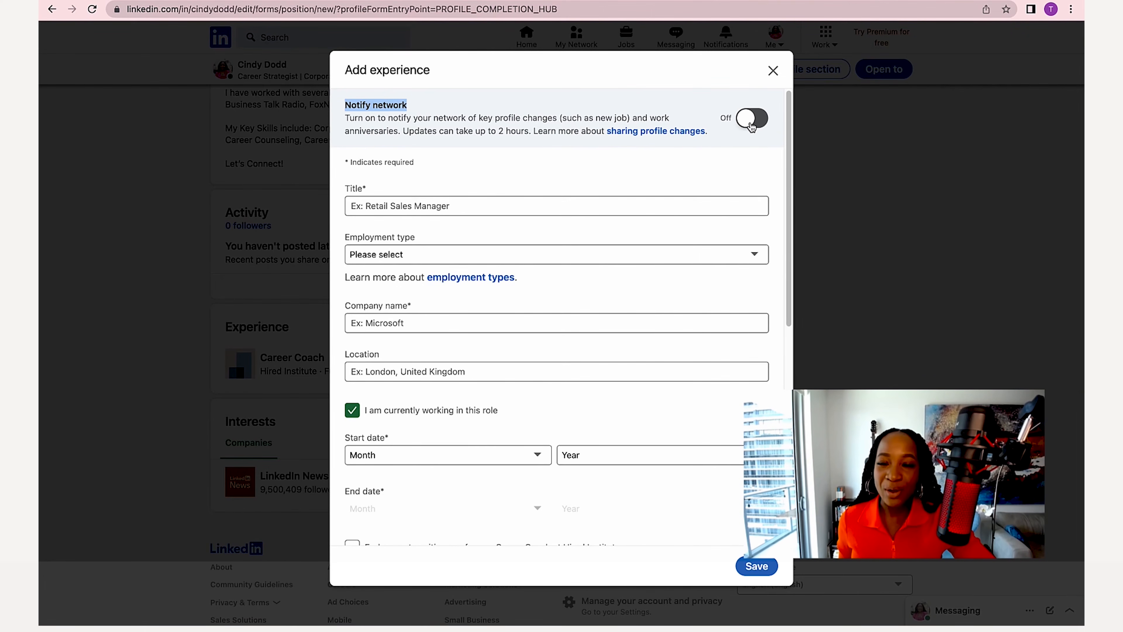
- Set the new position's title to Recruiter from the suggestions and check the employment type options without choosing one
click(391, 200)
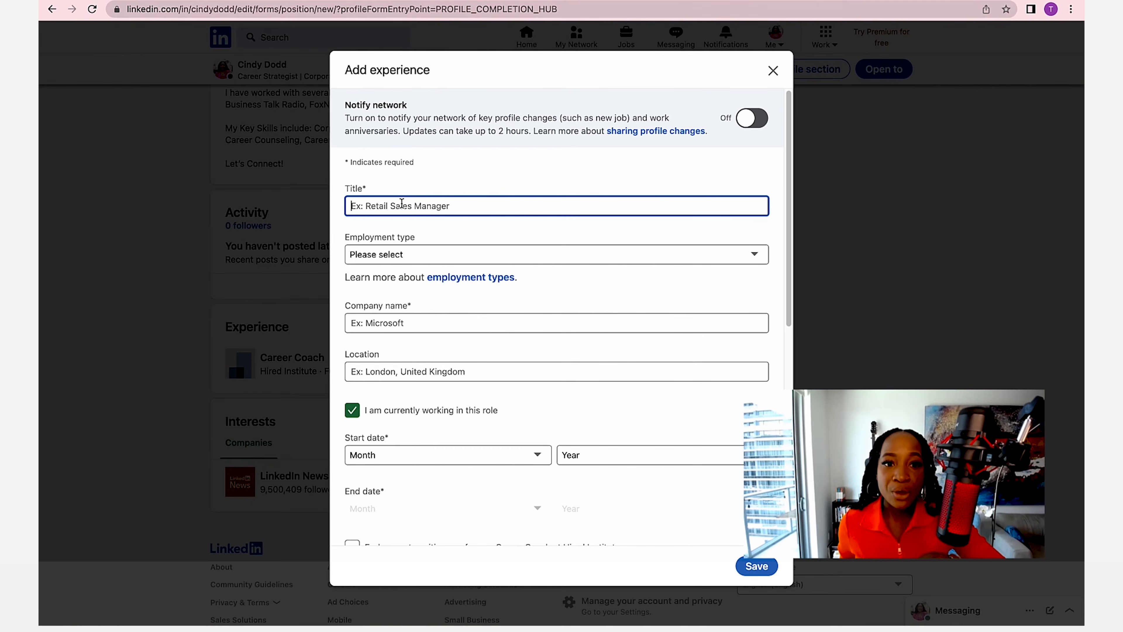
text(Recruiter)
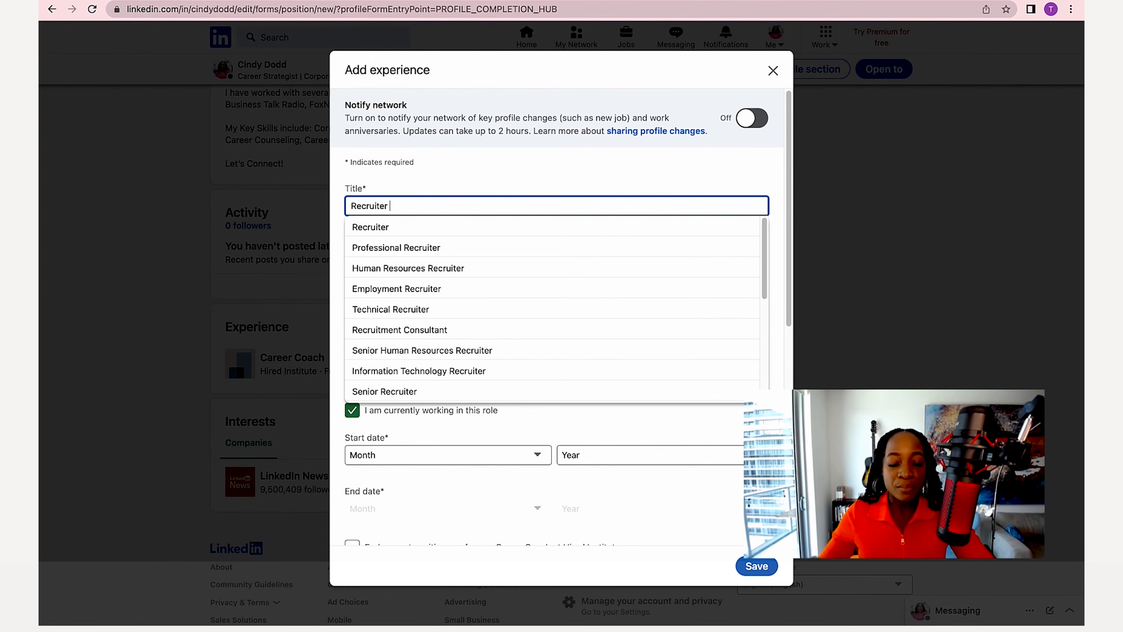
click(473, 226)
scroll(385, 217, down, 1)
click(385, 216)
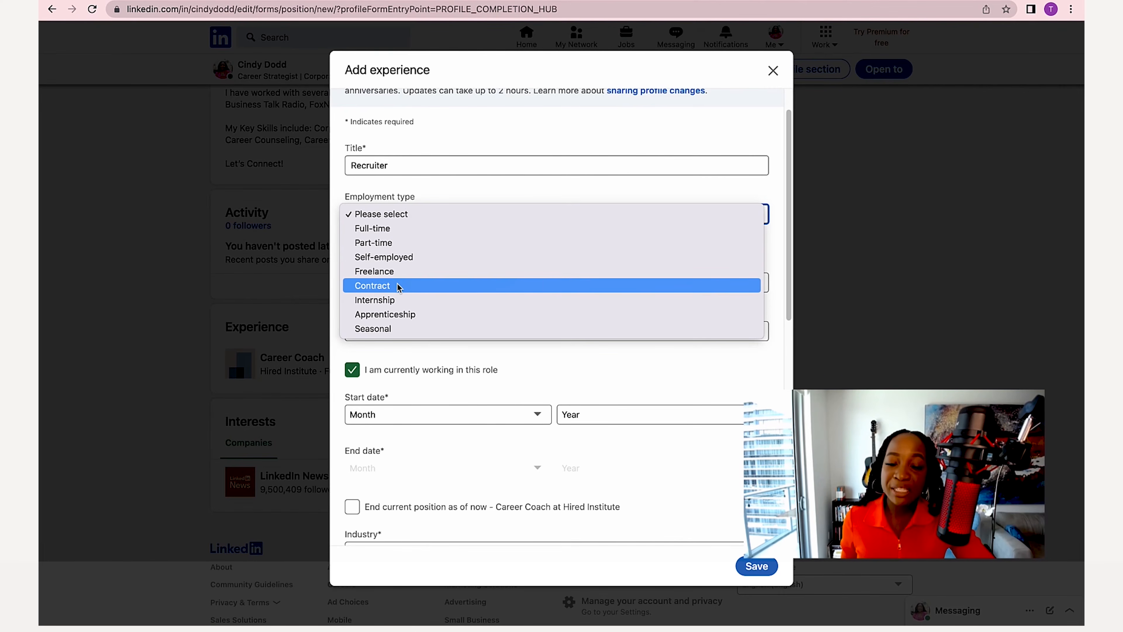
click(468, 152)
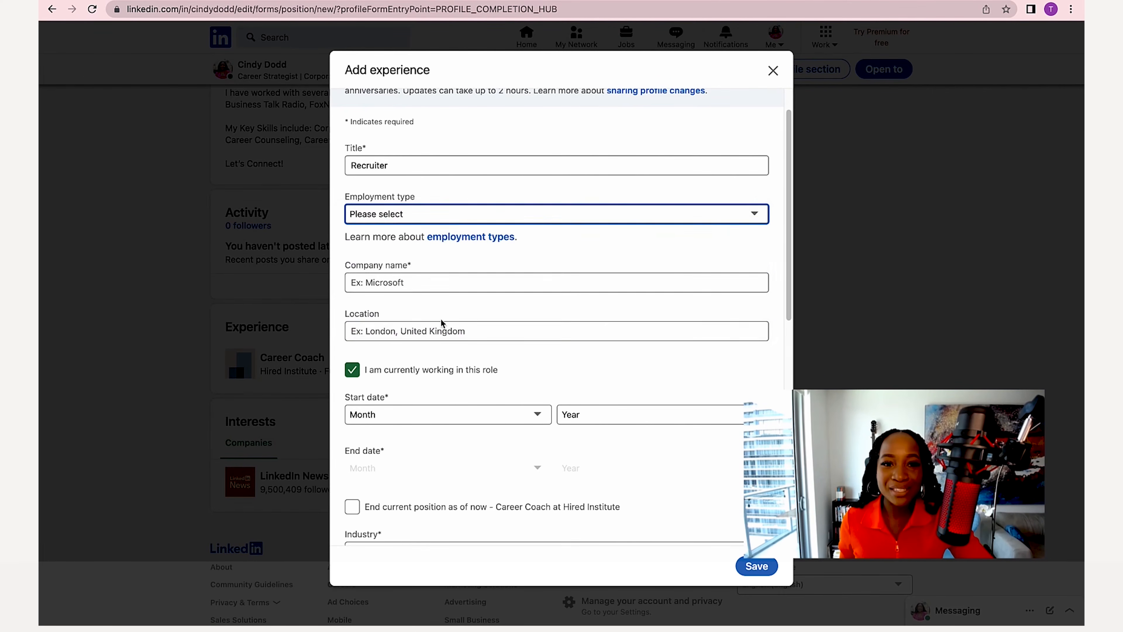
- Set the new position's company name to PEMA, the Advertising Services company, from the suggestions
scroll(442, 324, down, 2)
click(384, 179)
text(PEMA)
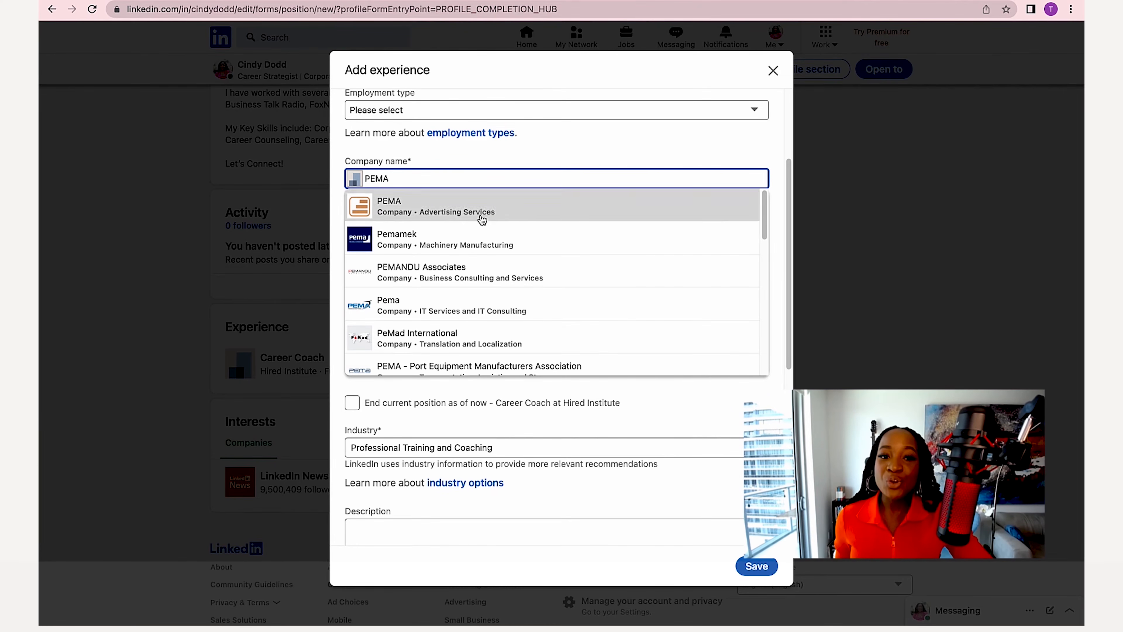
scroll(467, 330, down, 1)
scroll(424, 203, up, 1)
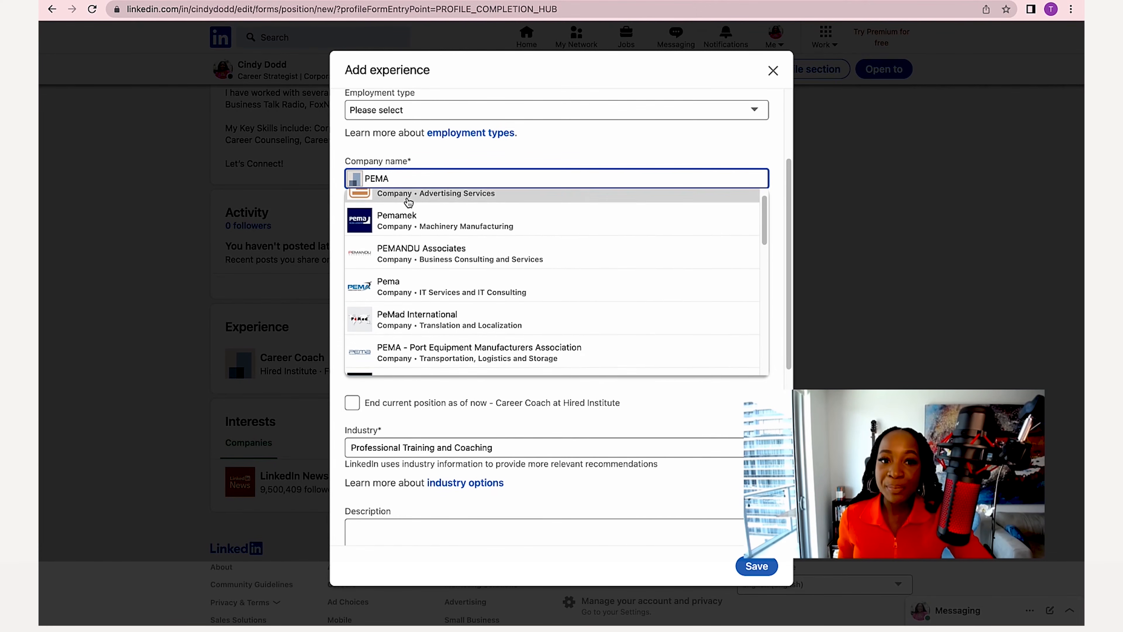
click(434, 206)
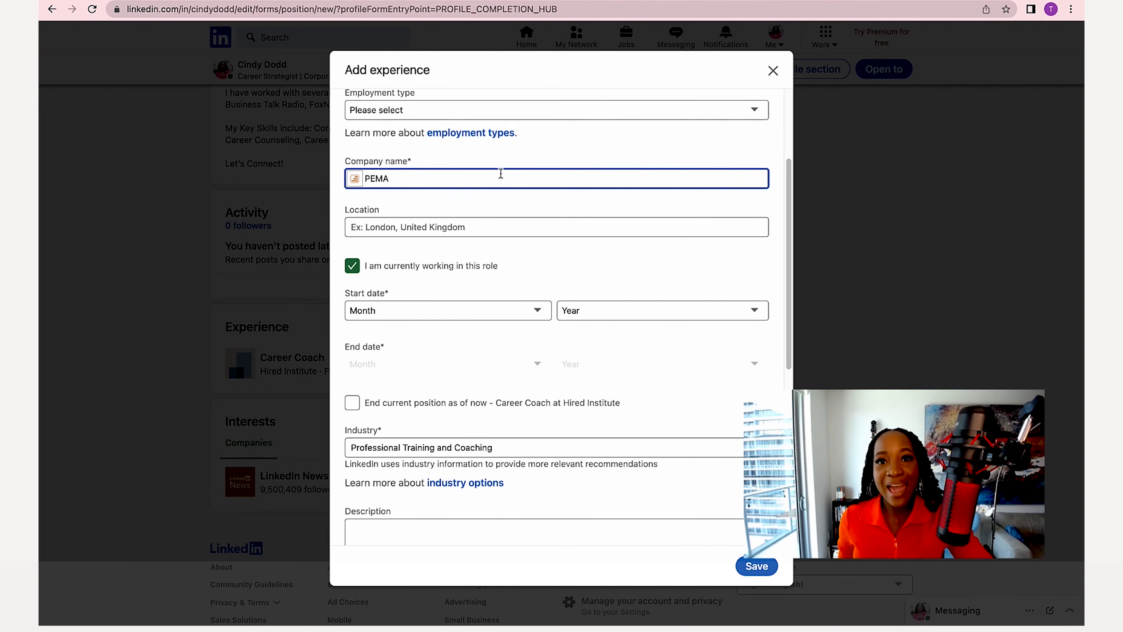
click(503, 203)
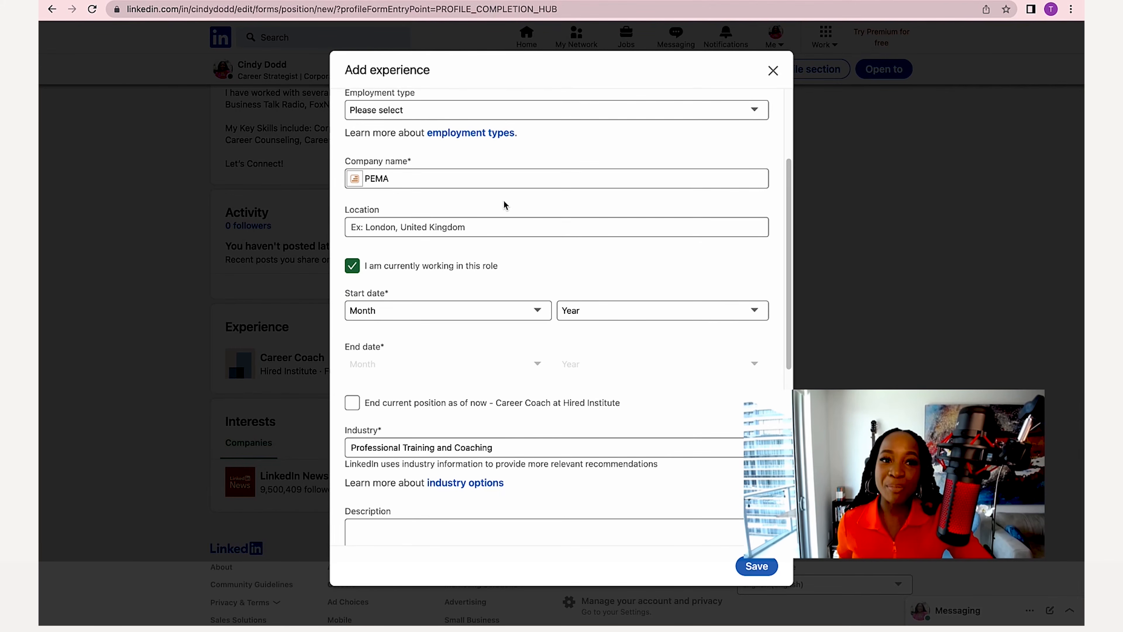
- Try replacing the company name with an unlisted business named after the account owner followed by LLC, and highlight it
drag(411, 178, 351, 182)
key(BackSpace)
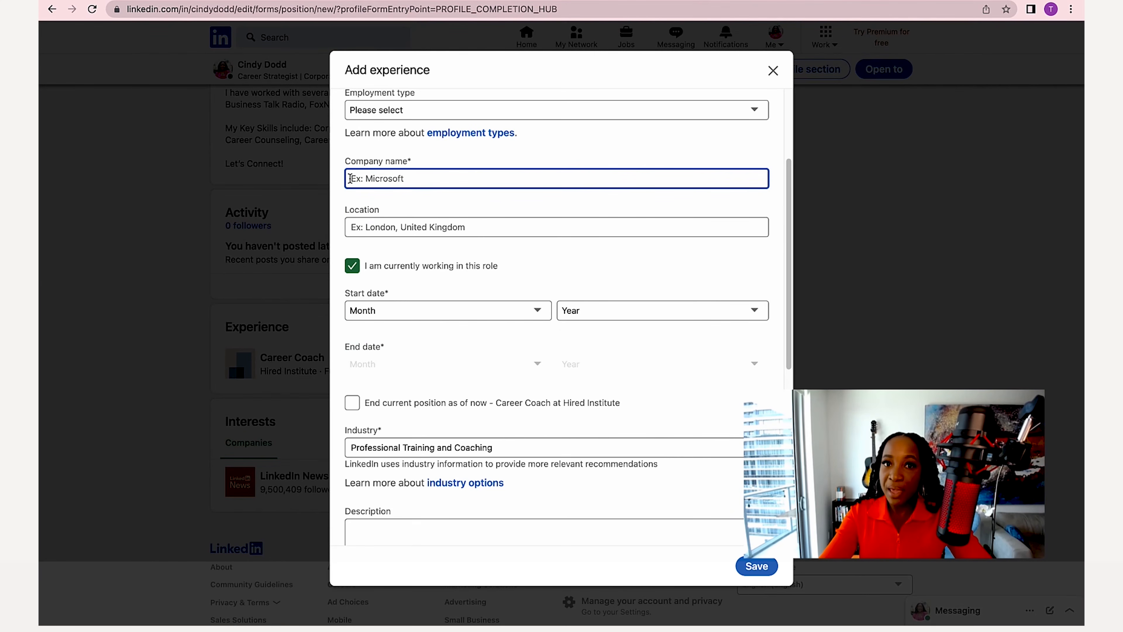
text(Cind)
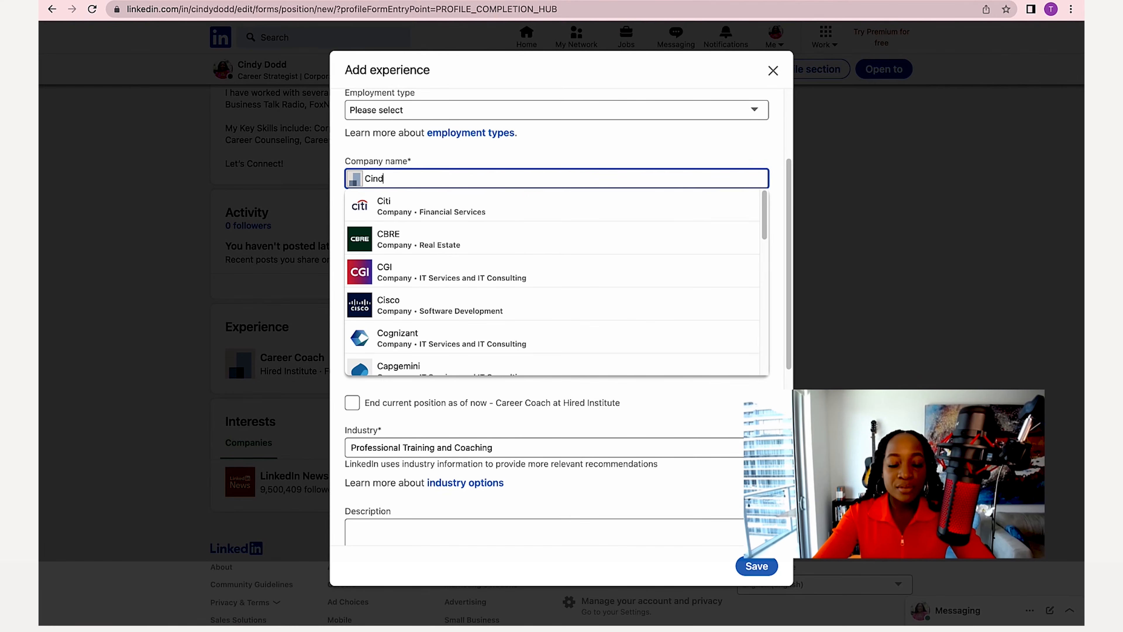
text(y Dodd LLC)
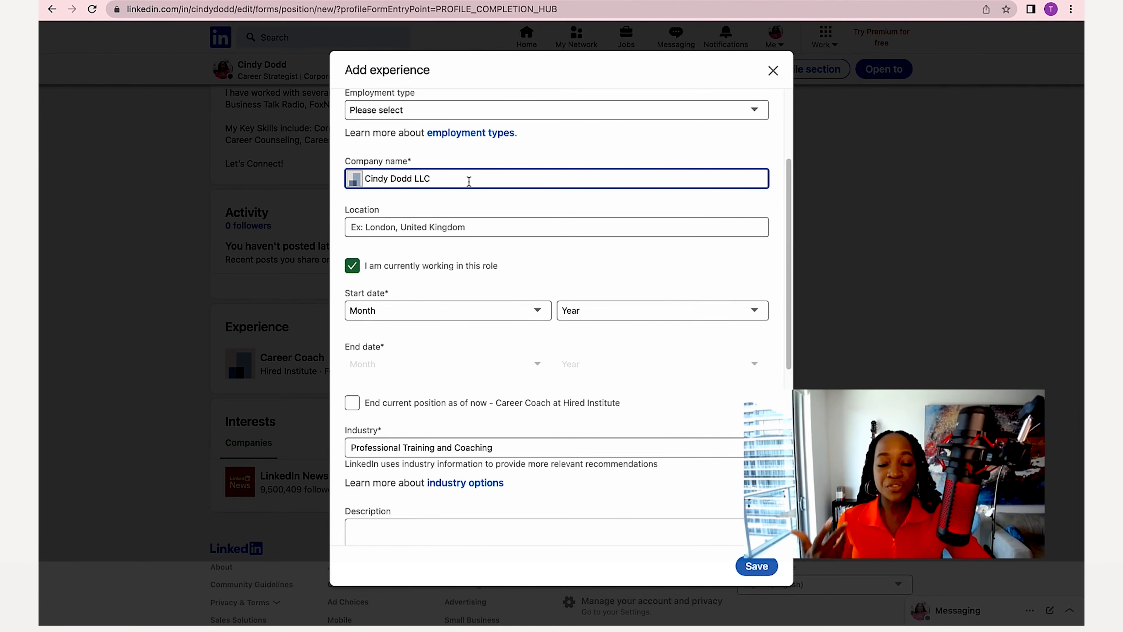
click(355, 182)
drag(463, 181, 370, 170)
click(471, 178)
drag(472, 179, 366, 176)
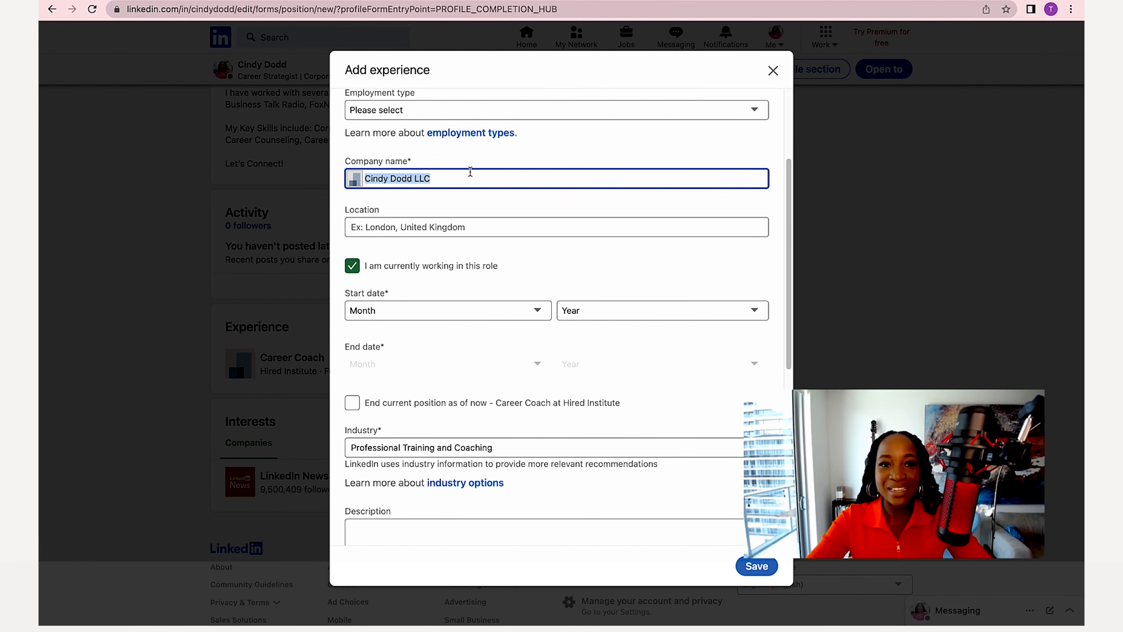
- Set the company name to the suggested PEMA (Advertising Services) and the location to Miami, Florida, United States
key(BackSpace)
text(PEMA)
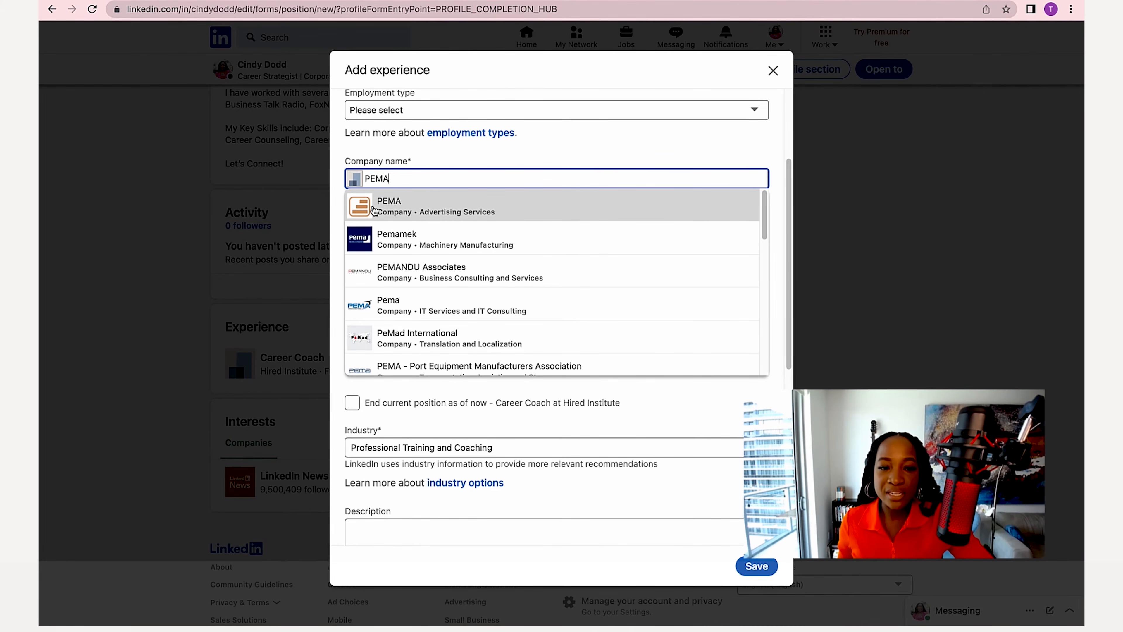
click(362, 206)
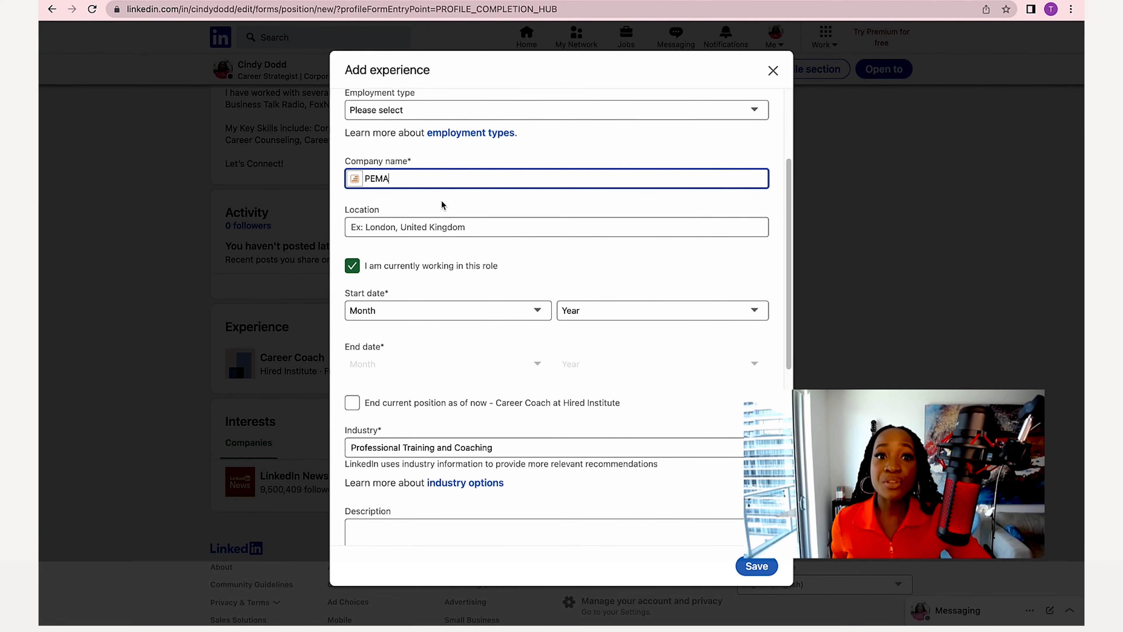
click(446, 226)
text(Miami)
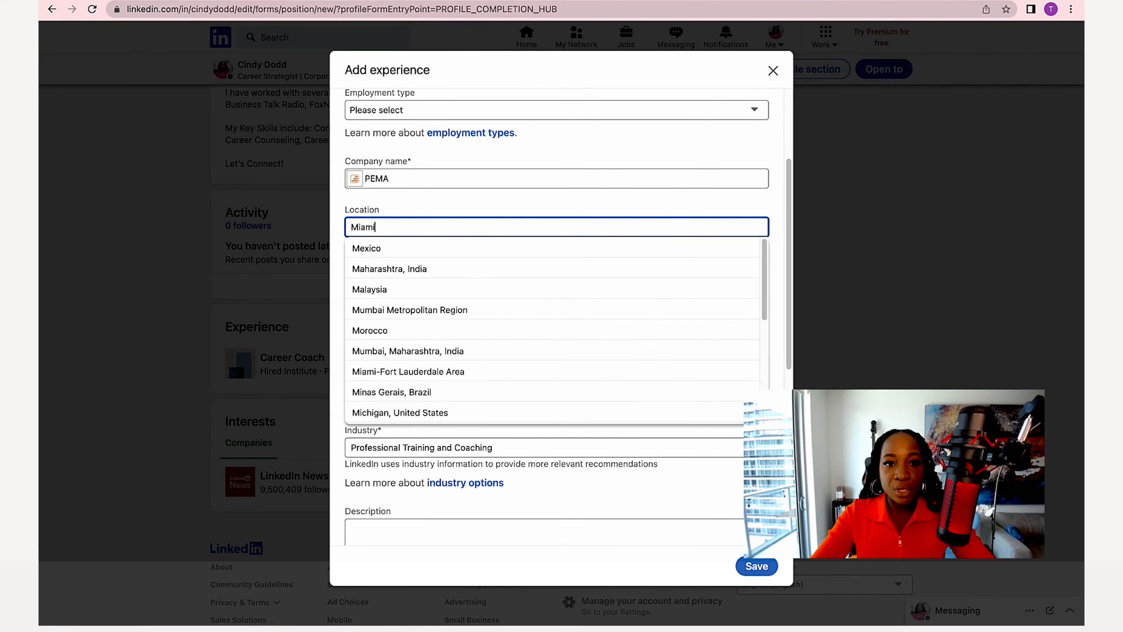
click(449, 248)
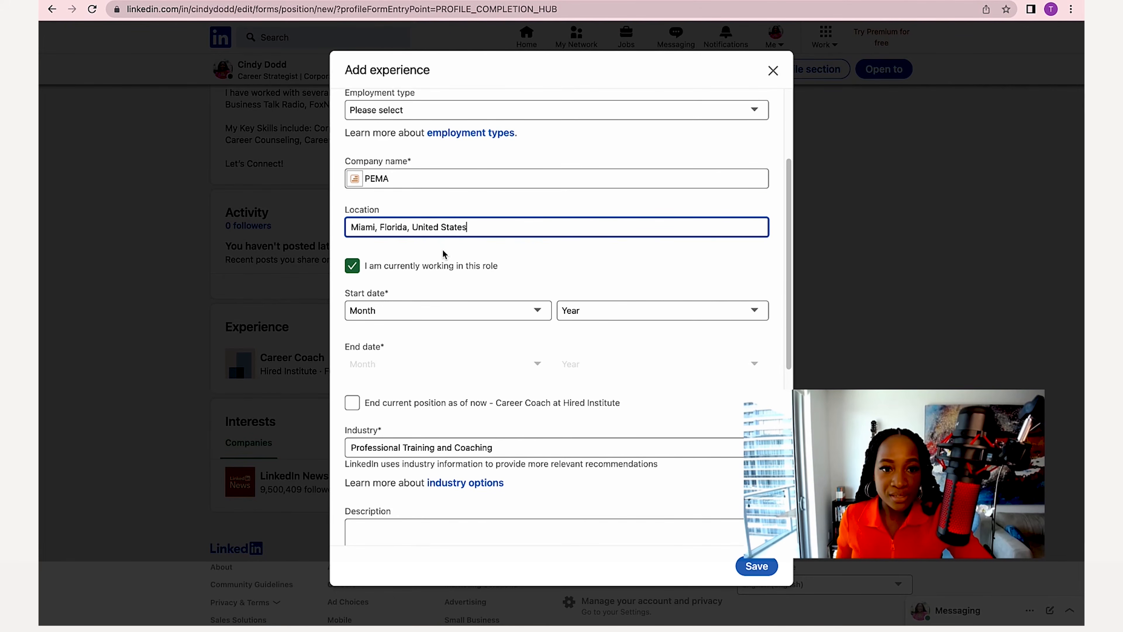
- Clear the option for currently working in this role and set the position's start date to June 2019
scroll(444, 251, down, 3)
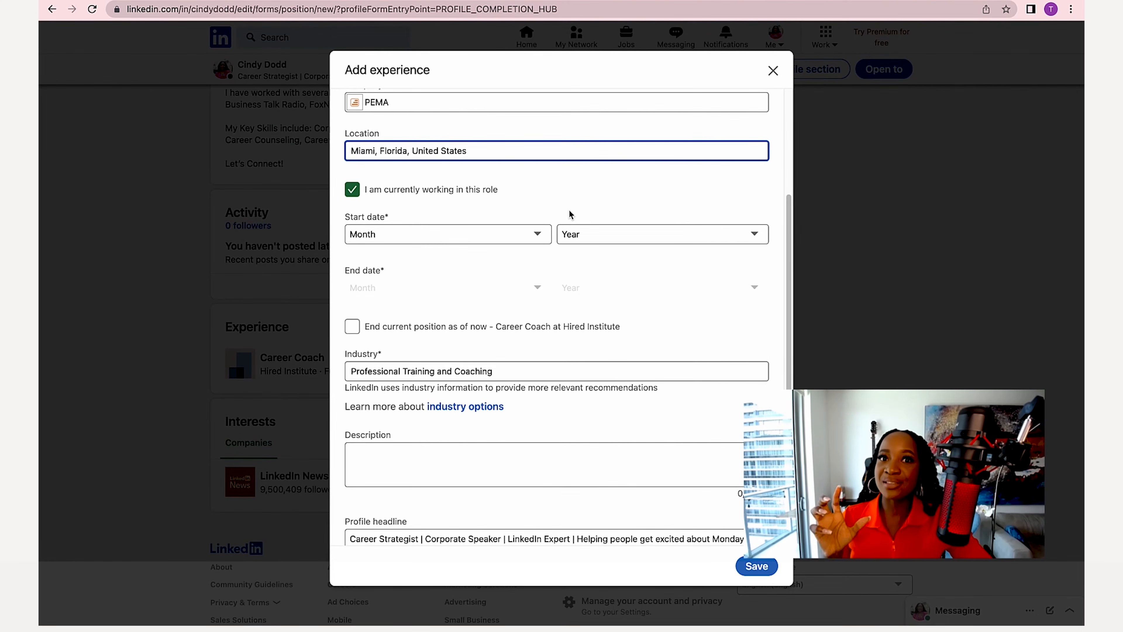
click(352, 189)
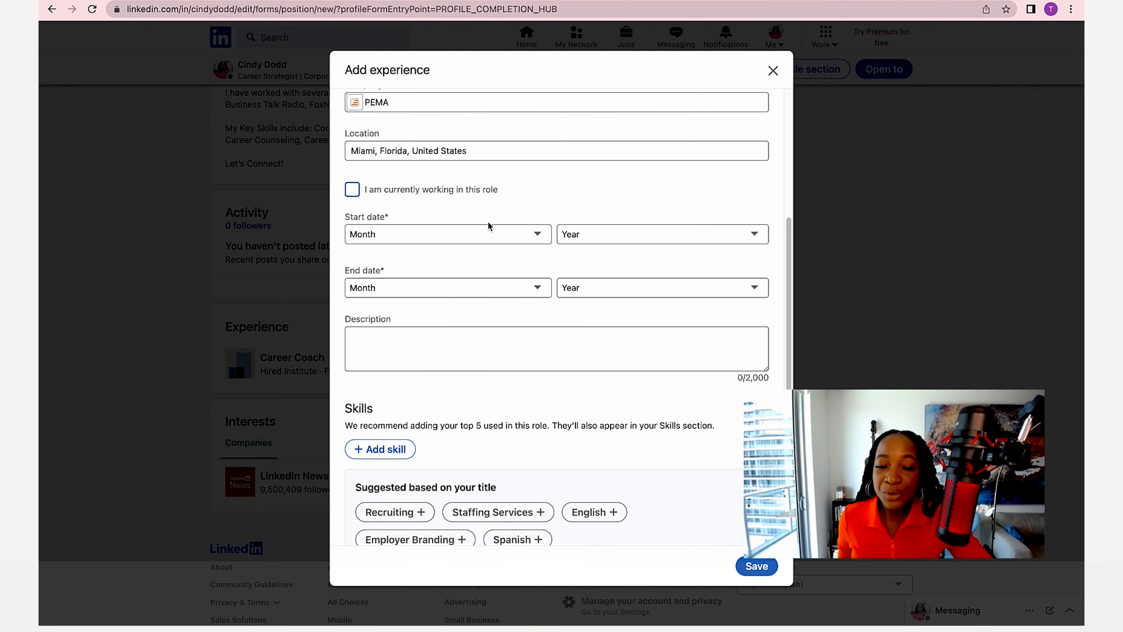
scroll(469, 219, down, 1)
click(420, 211)
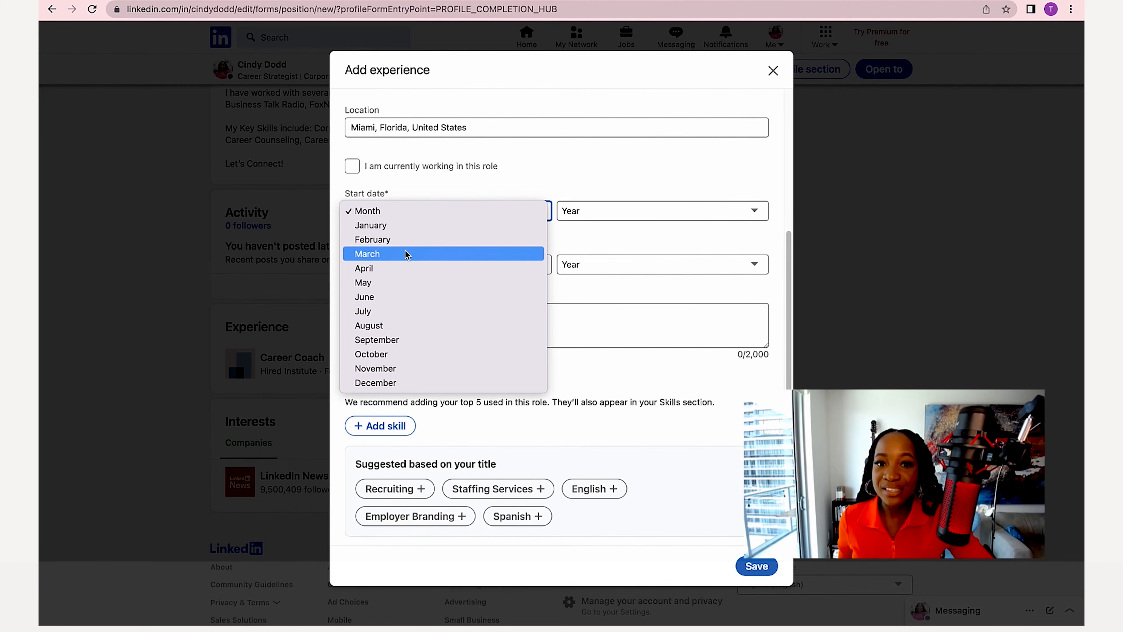
click(468, 207)
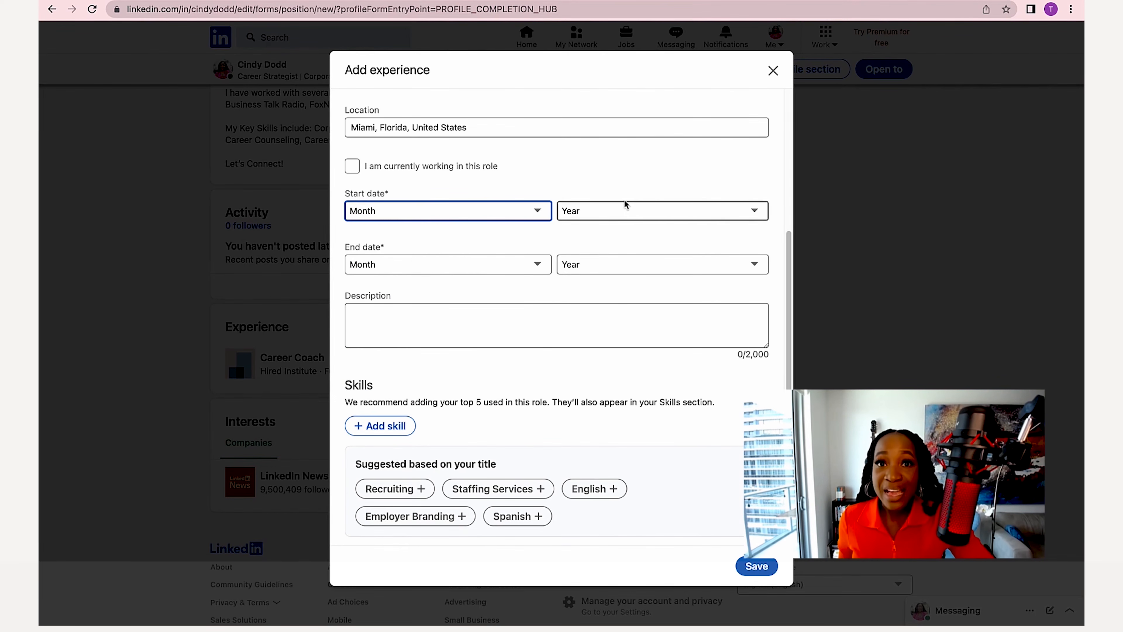
click(497, 211)
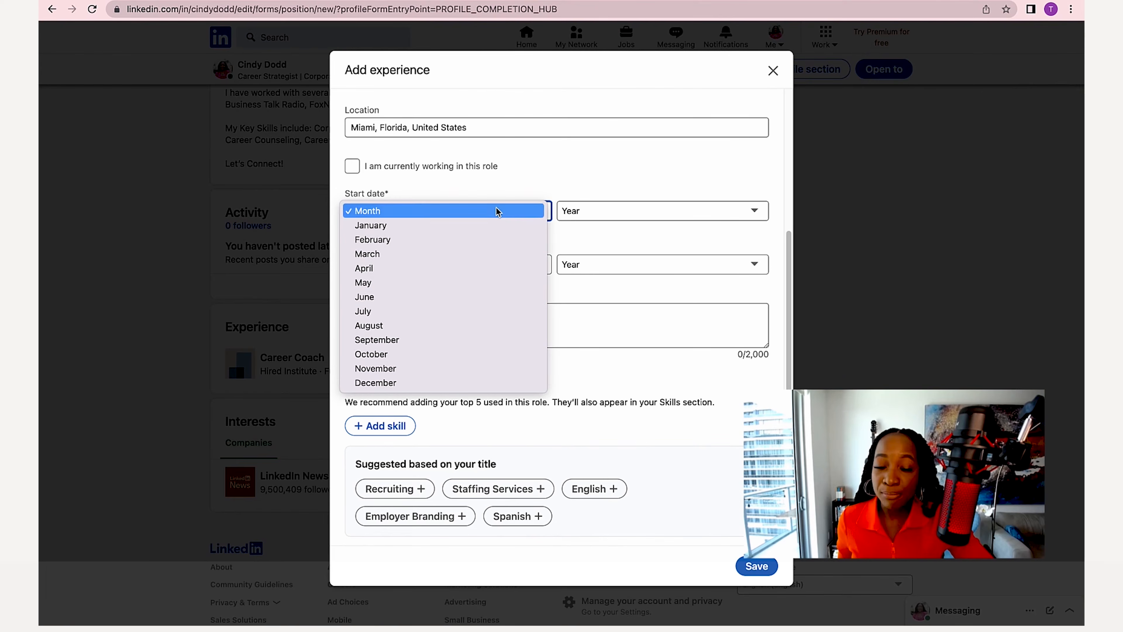
click(446, 297)
click(632, 210)
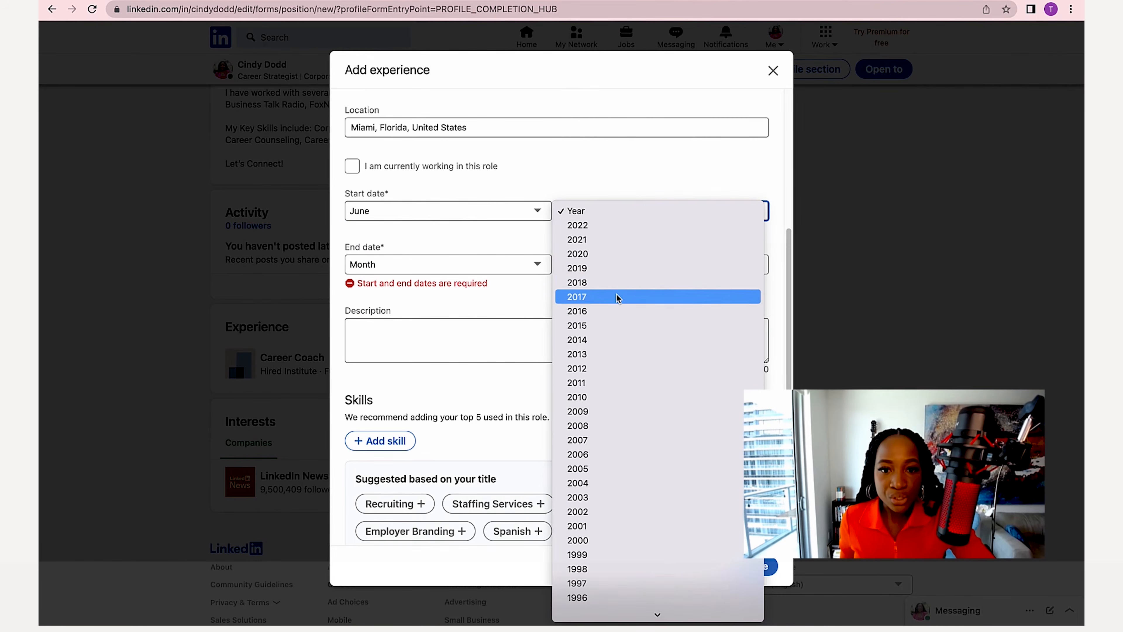
click(617, 269)
- Leave the end date empty and mark the position as a role currently being worked in again
click(416, 270)
click(469, 170)
click(468, 169)
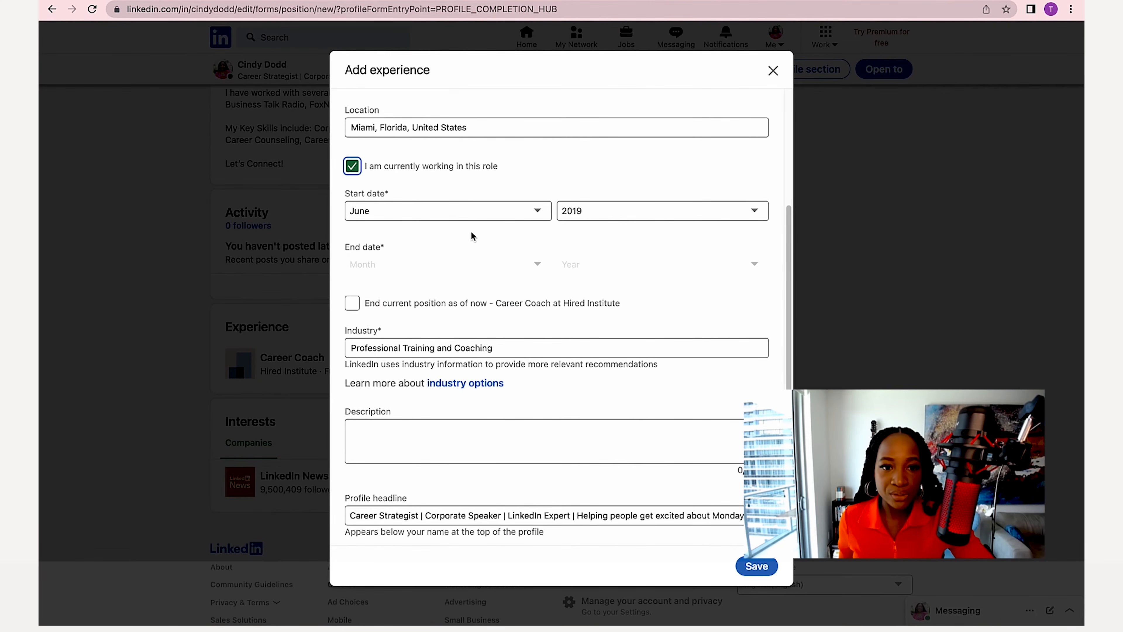
- Replace the position's industry with Marketing Services from the suggestions
scroll(485, 231, down, 3)
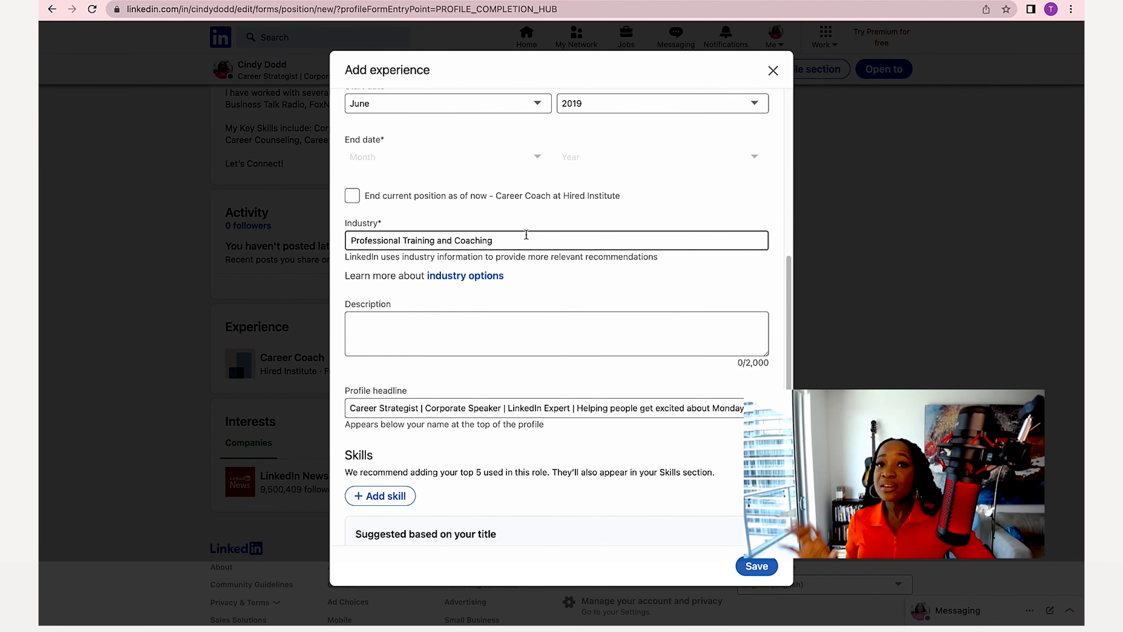
triple_click(535, 246)
text(ma)
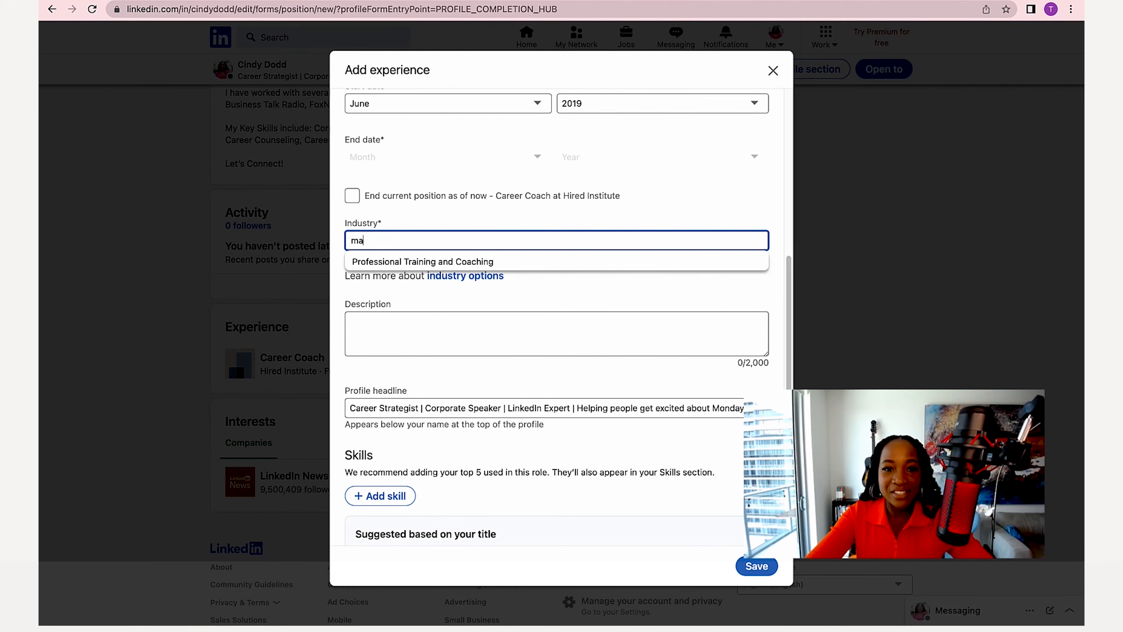
text(rketing)
click(555, 258)
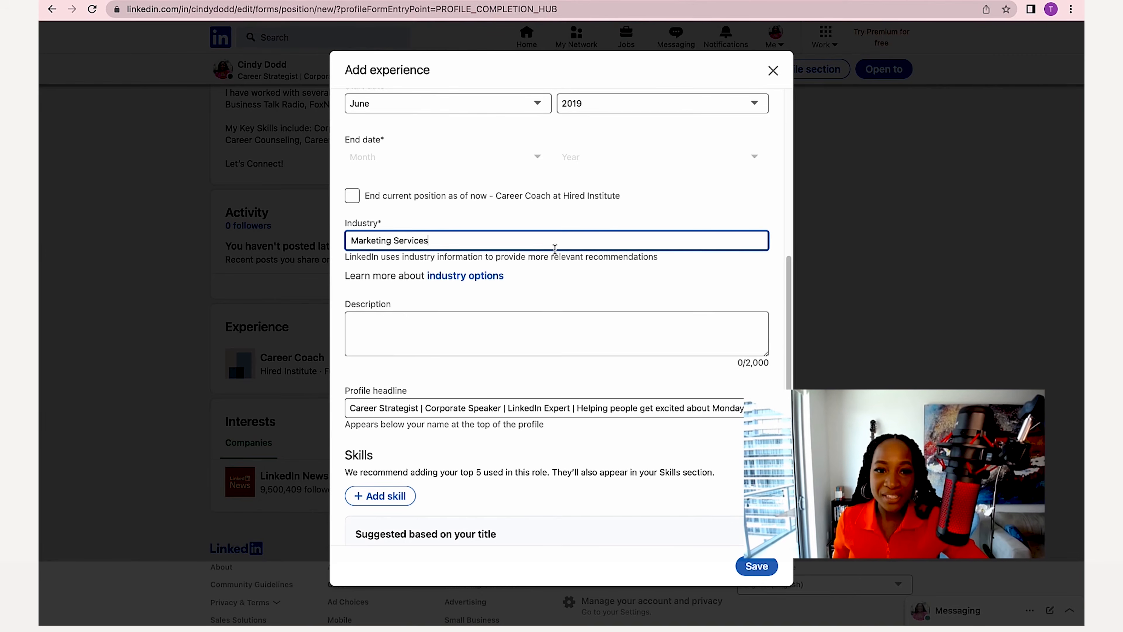
click(605, 287)
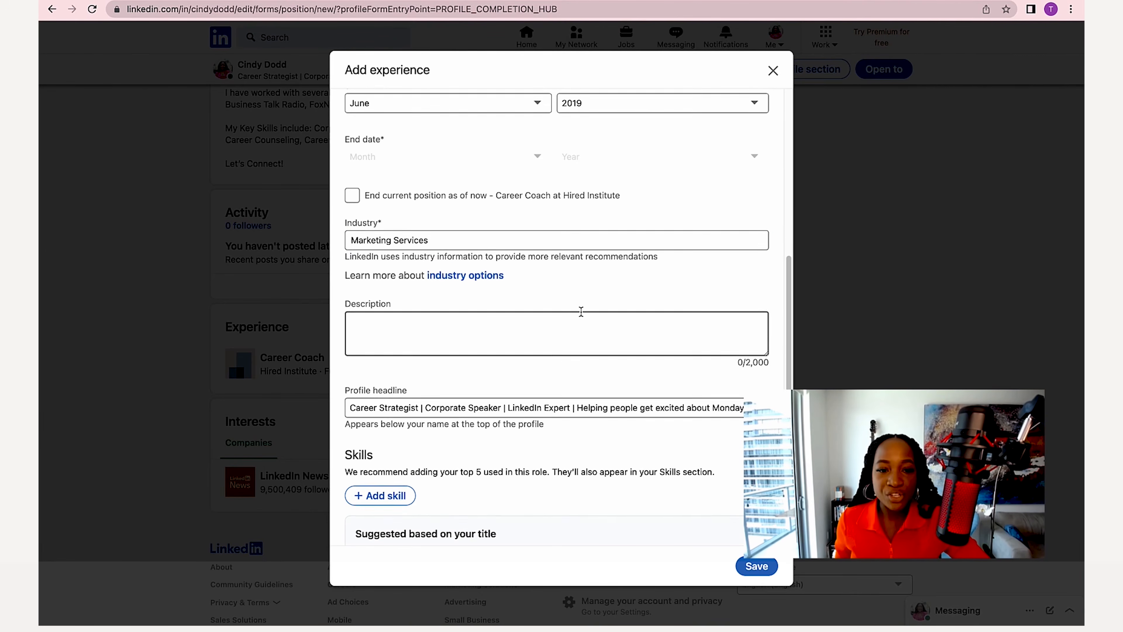
- Examine the Description, Profile headline and Skills parts of the new position without filling them in
scroll(581, 310, down, 2)
click(530, 257)
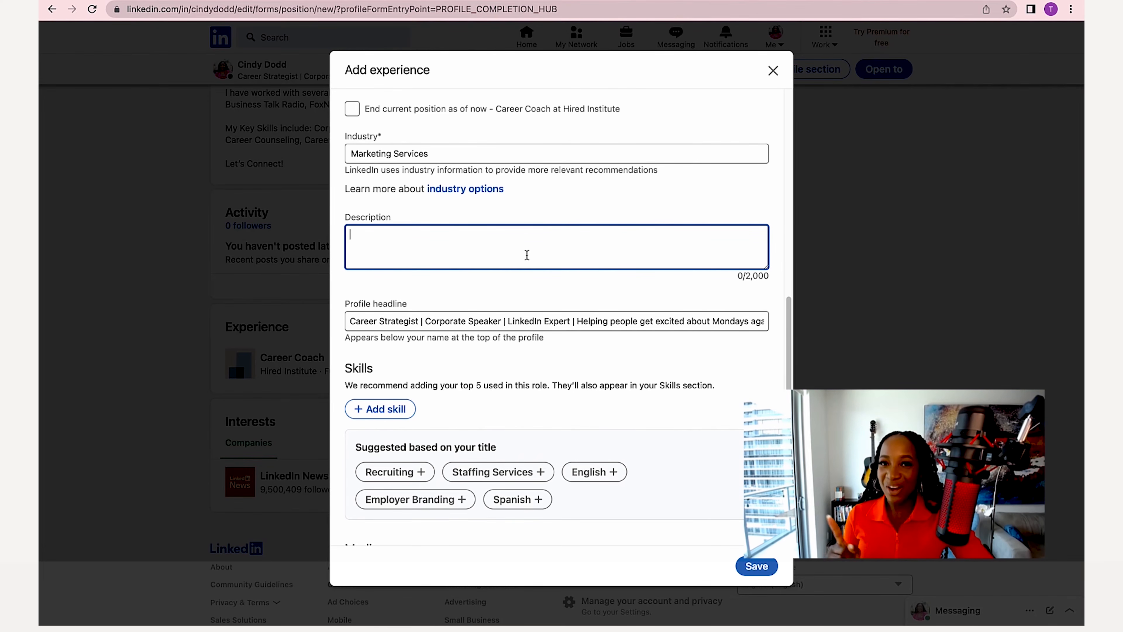
scroll(394, 272, down, 2)
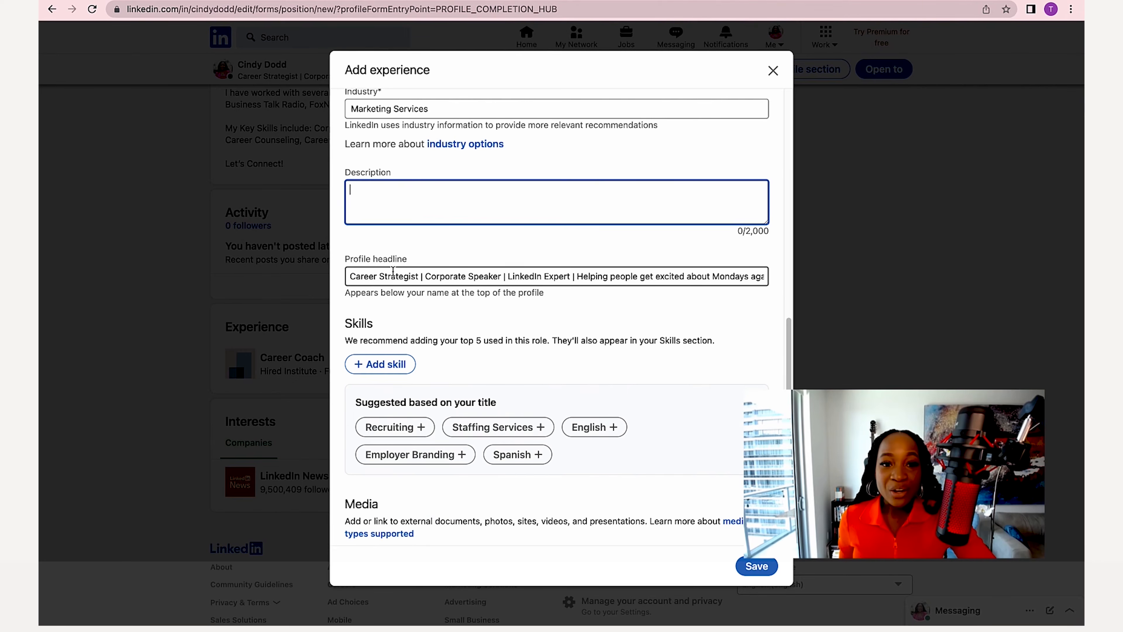
drag(356, 277, 585, 299)
click(465, 279)
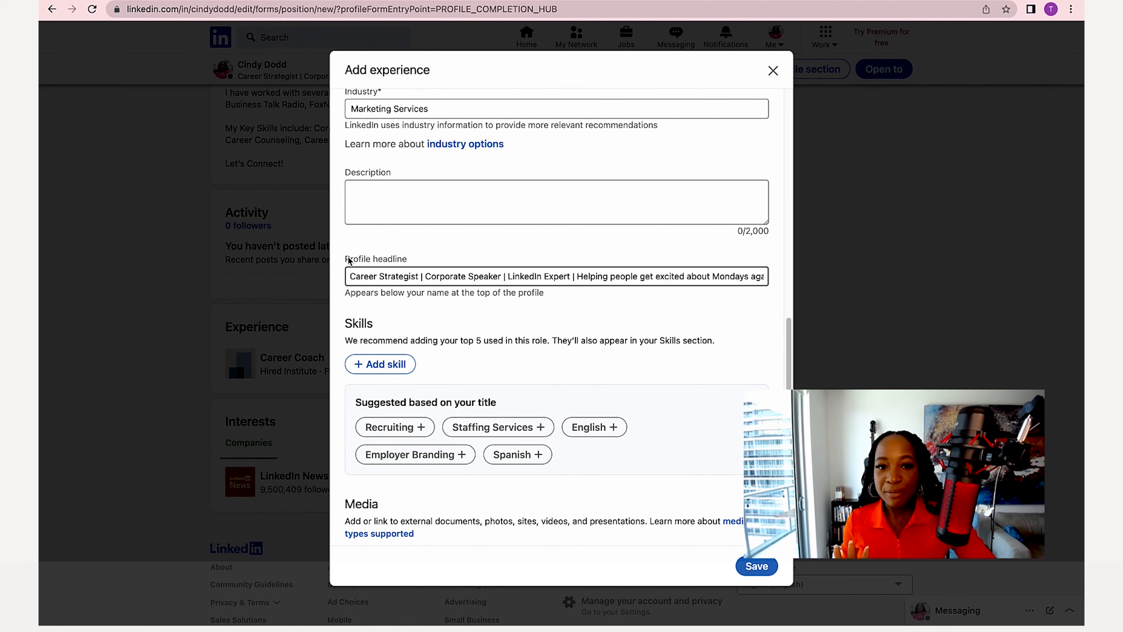
scroll(414, 294, down, 1)
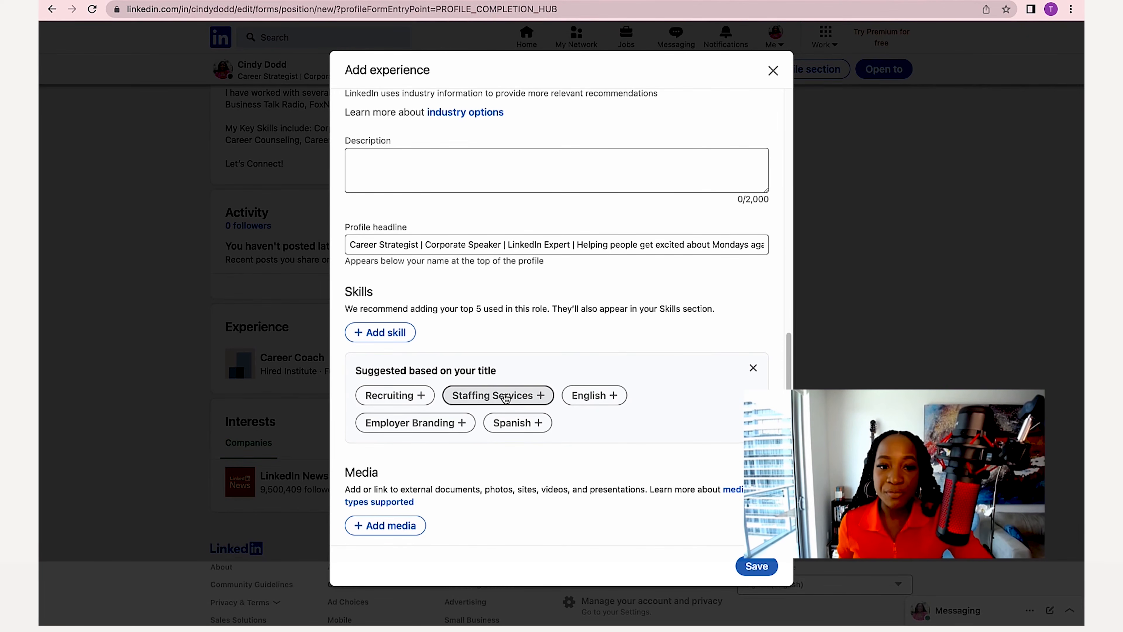
scroll(504, 309, up, 15)
scroll(501, 256, down, 15)
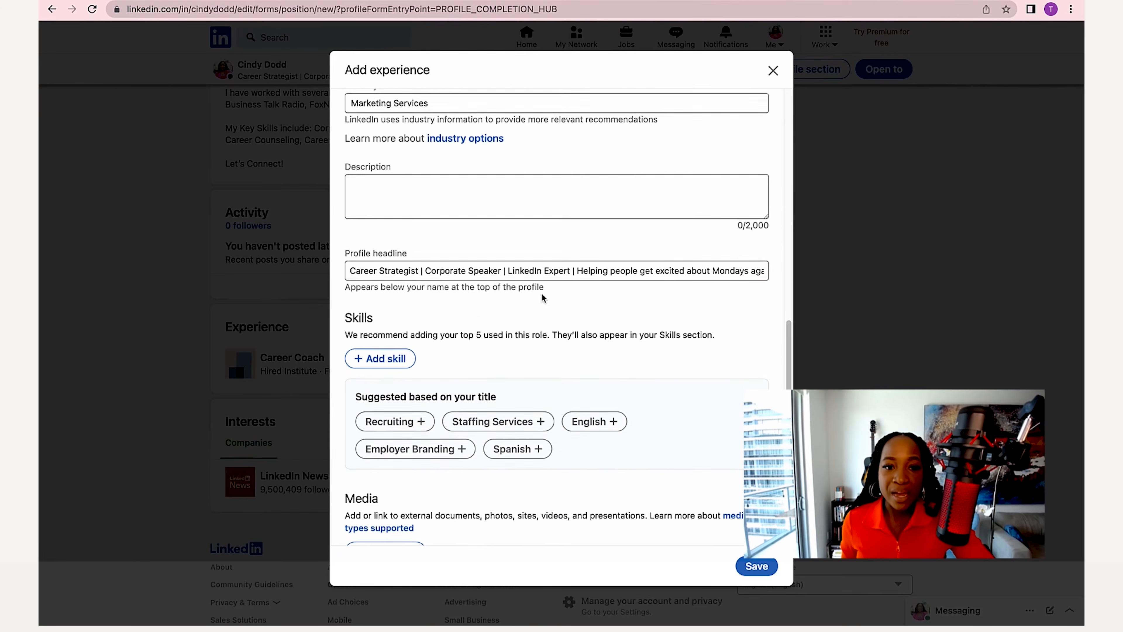
- Add the suggested skills Recruiting, Staffing Services and Employer Branding to the position
click(425, 395)
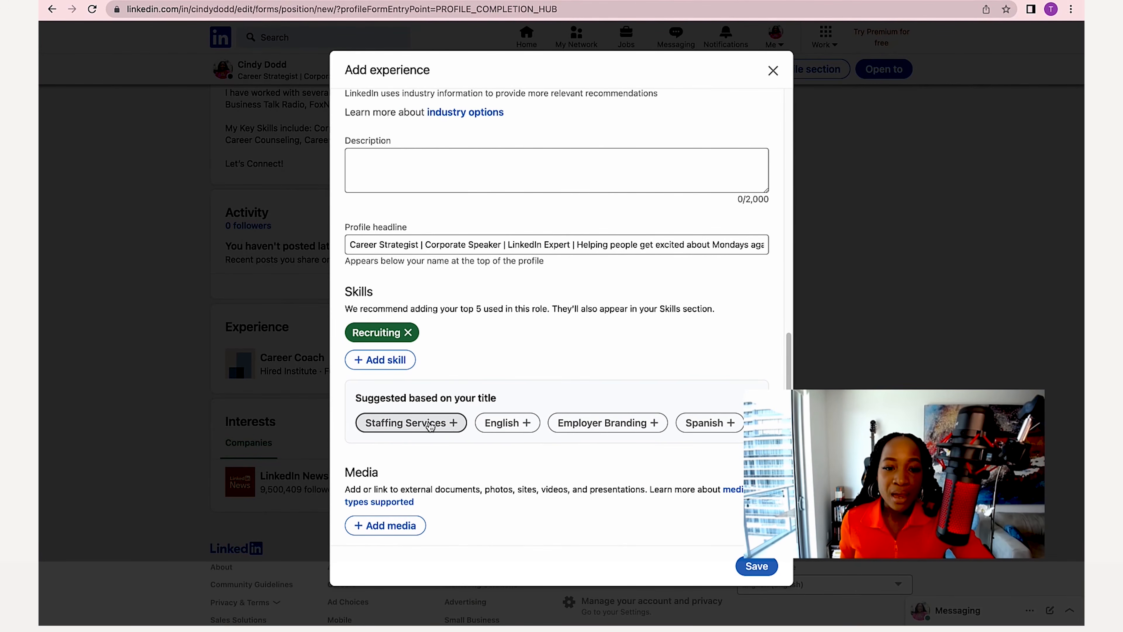
click(459, 425)
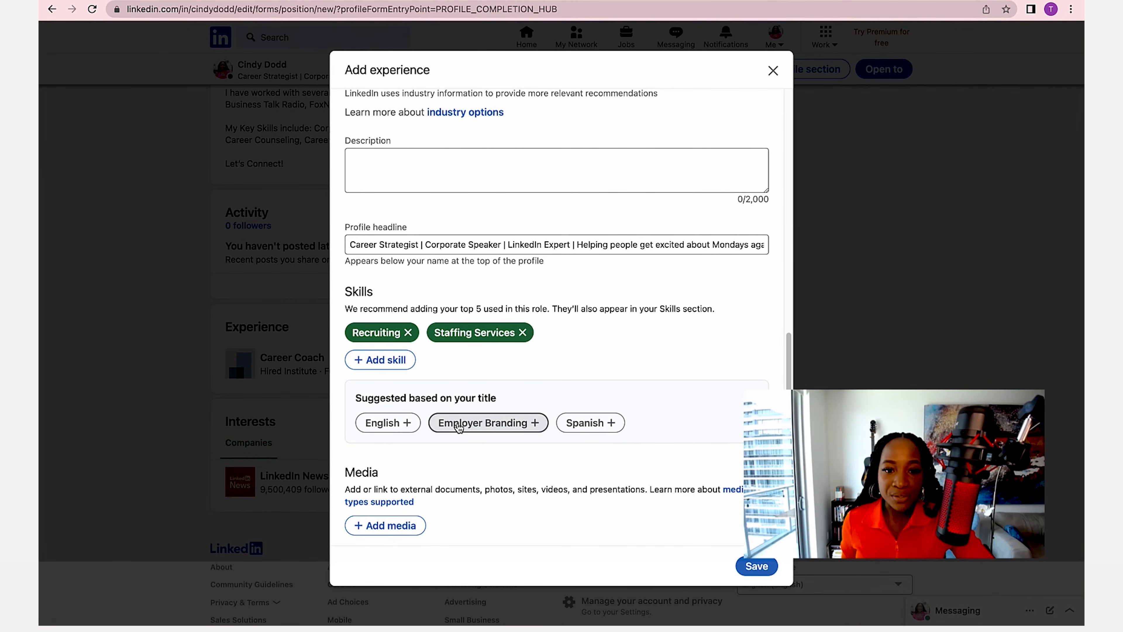
click(536, 424)
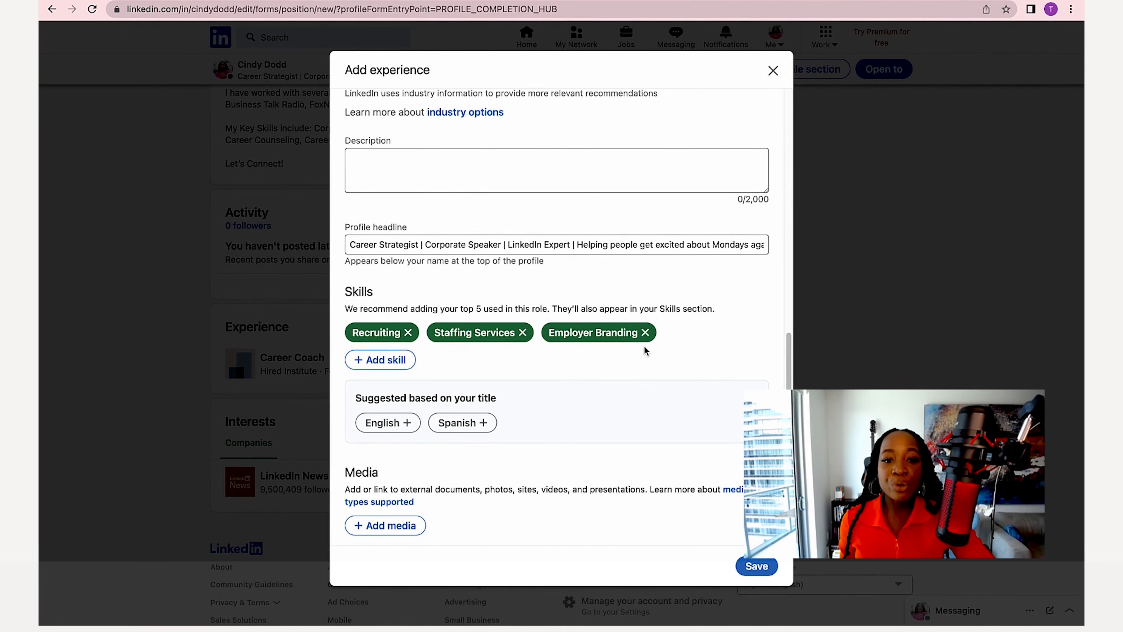
- Save the new position and answer No to whether the job was found on LinkedIn
scroll(681, 500, up, 10)
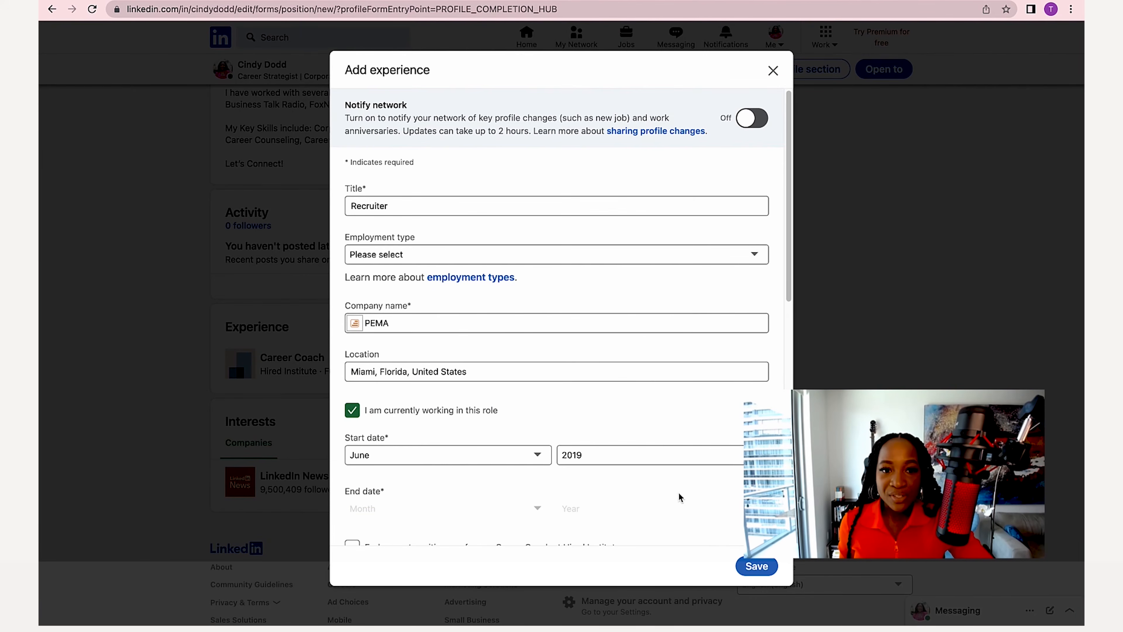
click(752, 564)
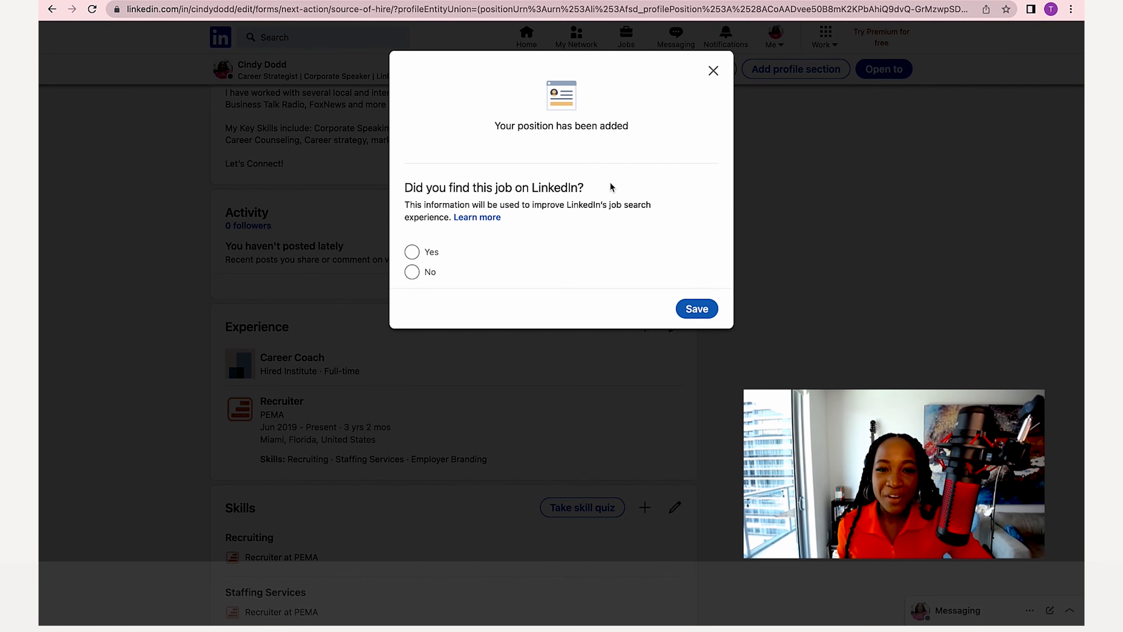
click(431, 272)
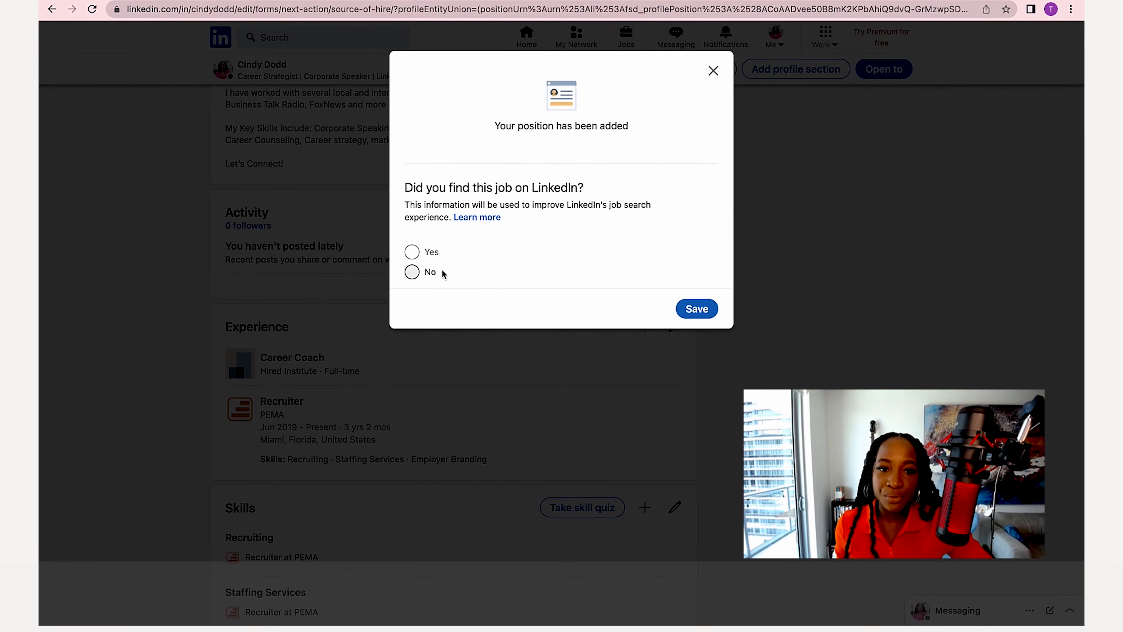
click(697, 369)
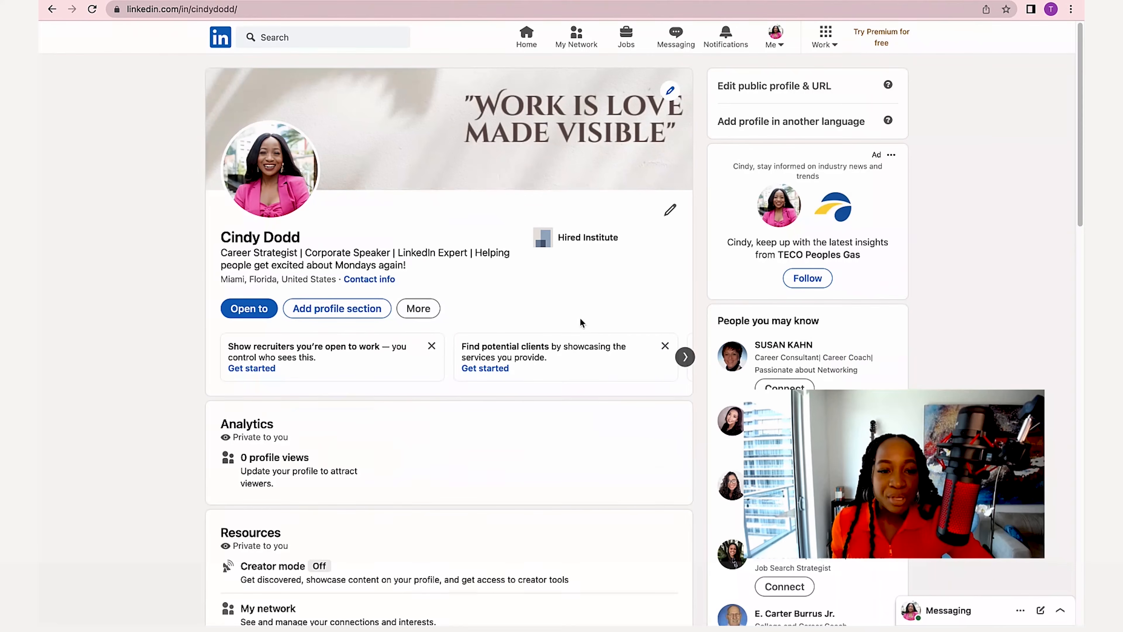
- Review the Experience, Skills and Interests sections of the profile, including the newly added Recruiter position
scroll(578, 354, down, 20)
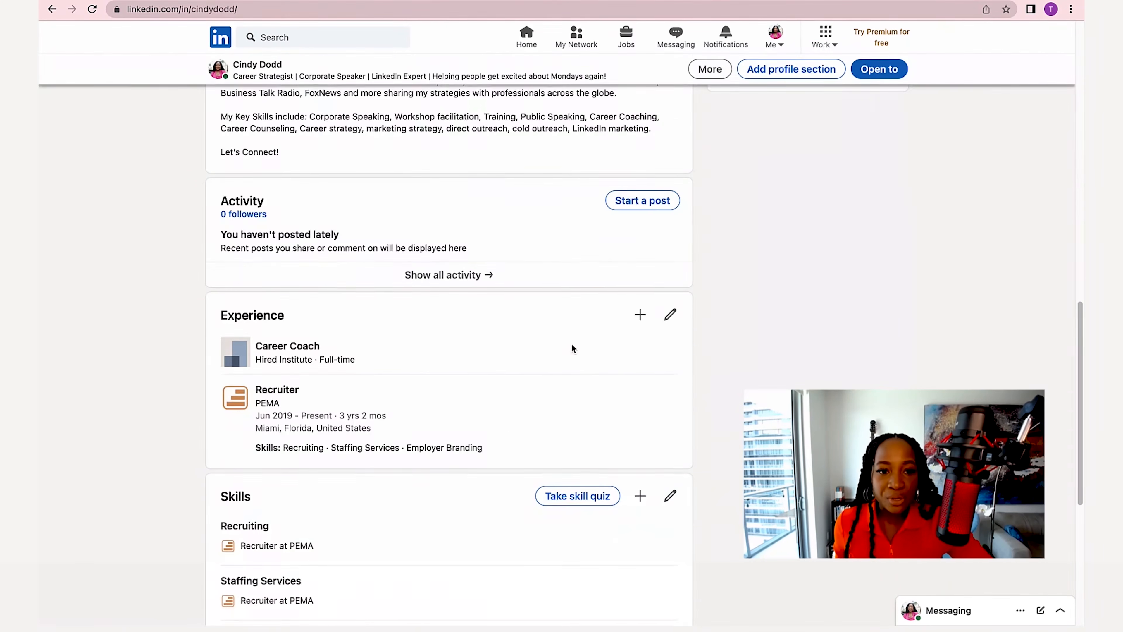
scroll(570, 346, down, 2)
scroll(313, 266, up, 4)
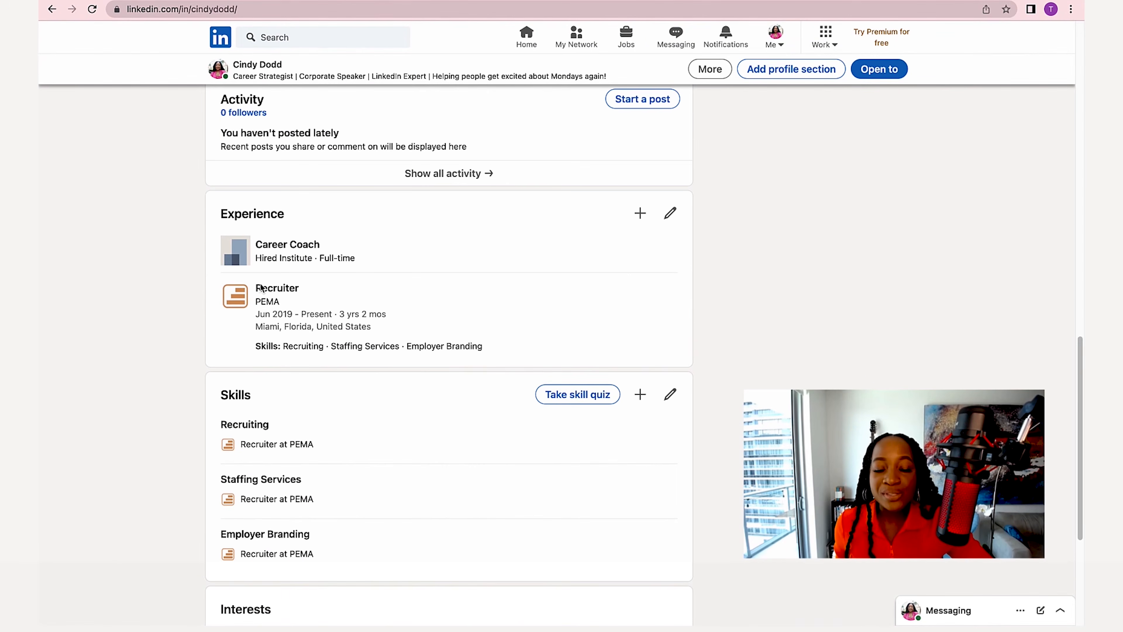
drag(213, 215, 312, 217)
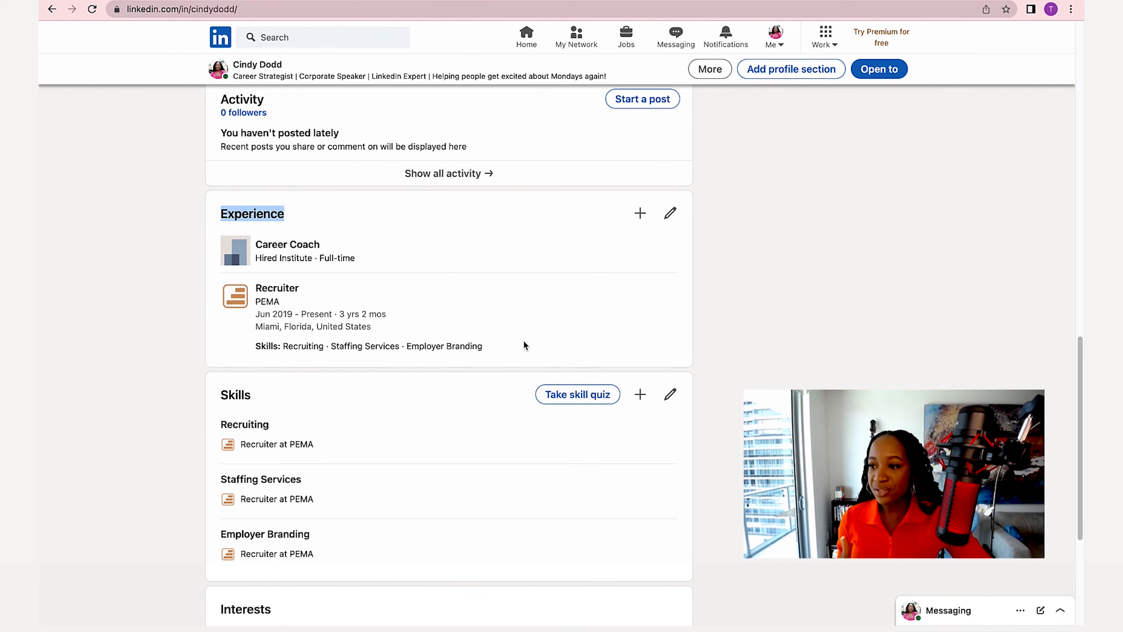
scroll(493, 350, down, 2)
scroll(494, 349, down, 5)
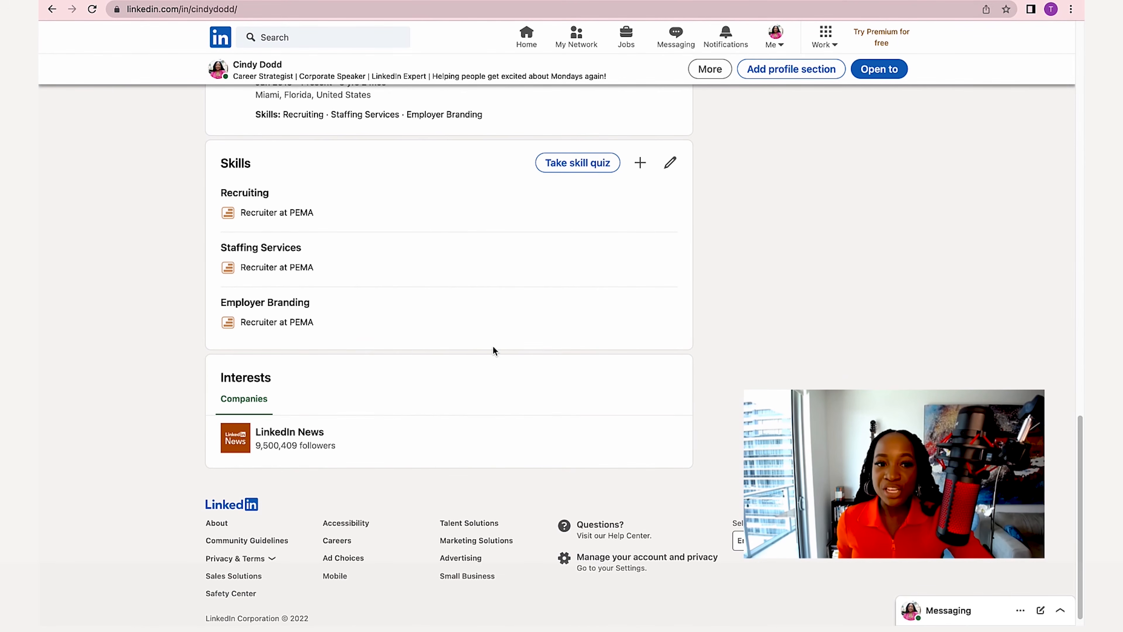
scroll(544, 350, up, 3)
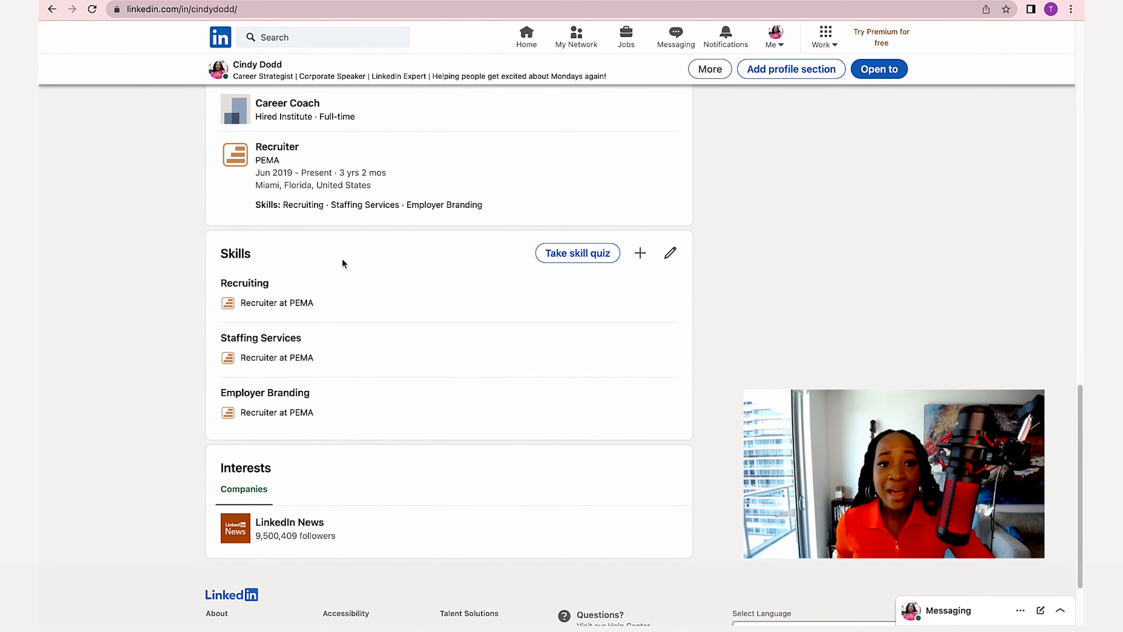
scroll(707, 274, up, 20)
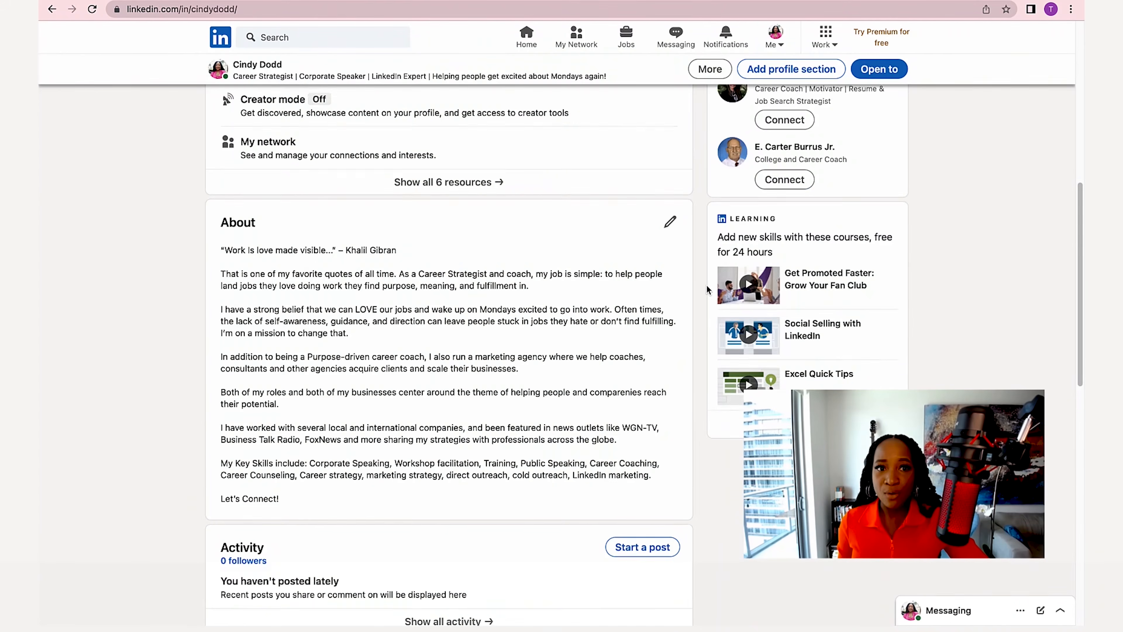
scroll(666, 288, down, 1)
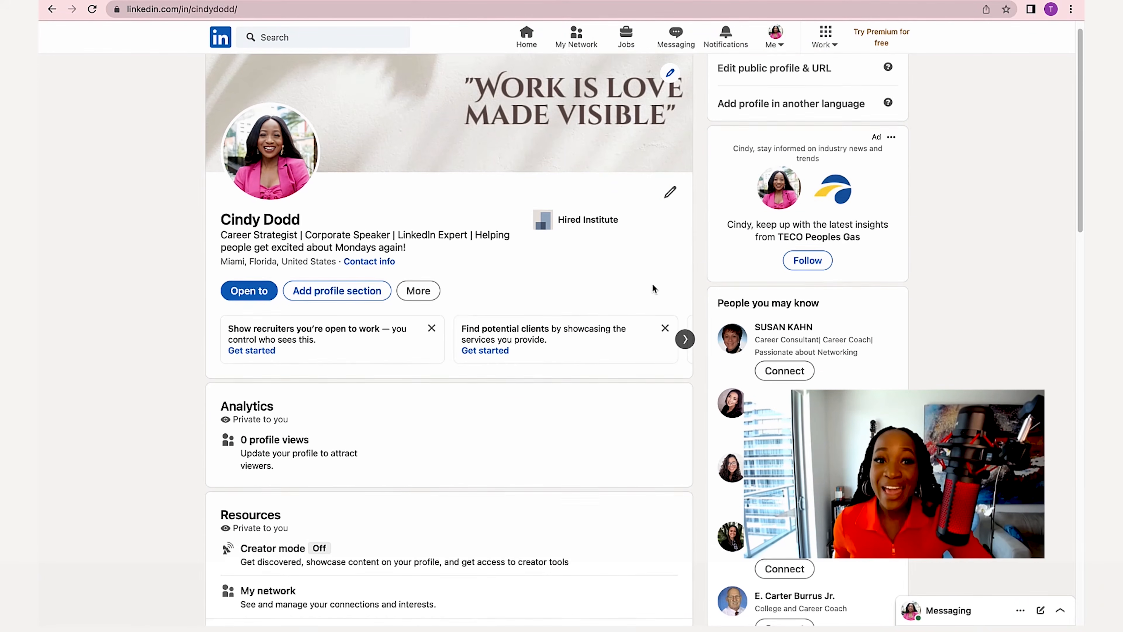
- Start a new education entry with Florida International University as the school and Bachelor of Business Administration - BBA as the degree
scroll(653, 285, down, 1)
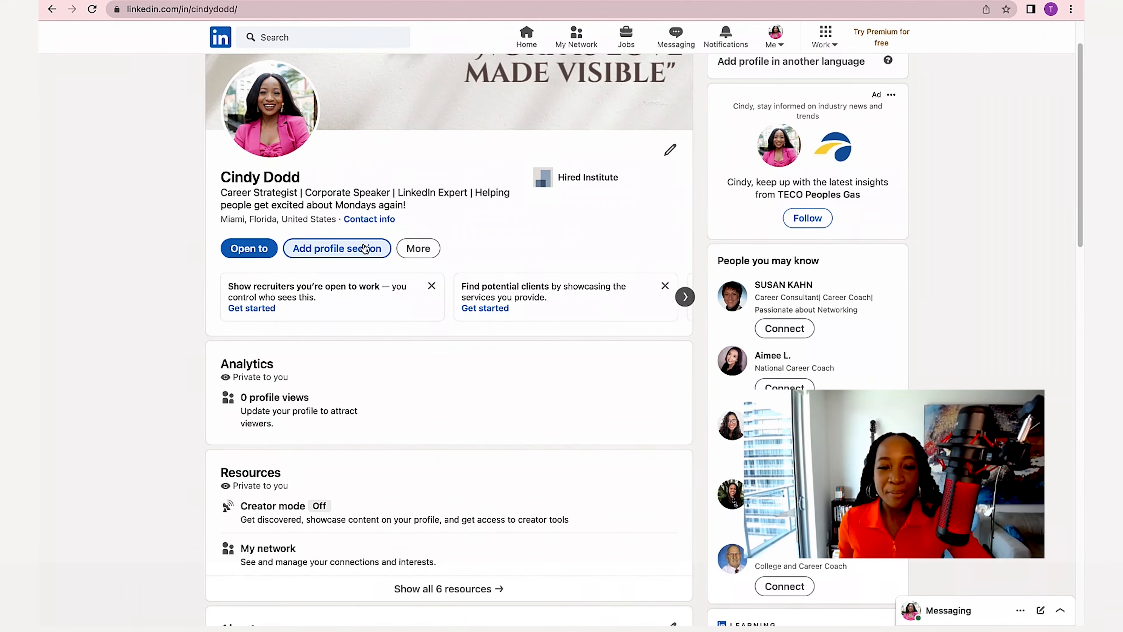
click(344, 250)
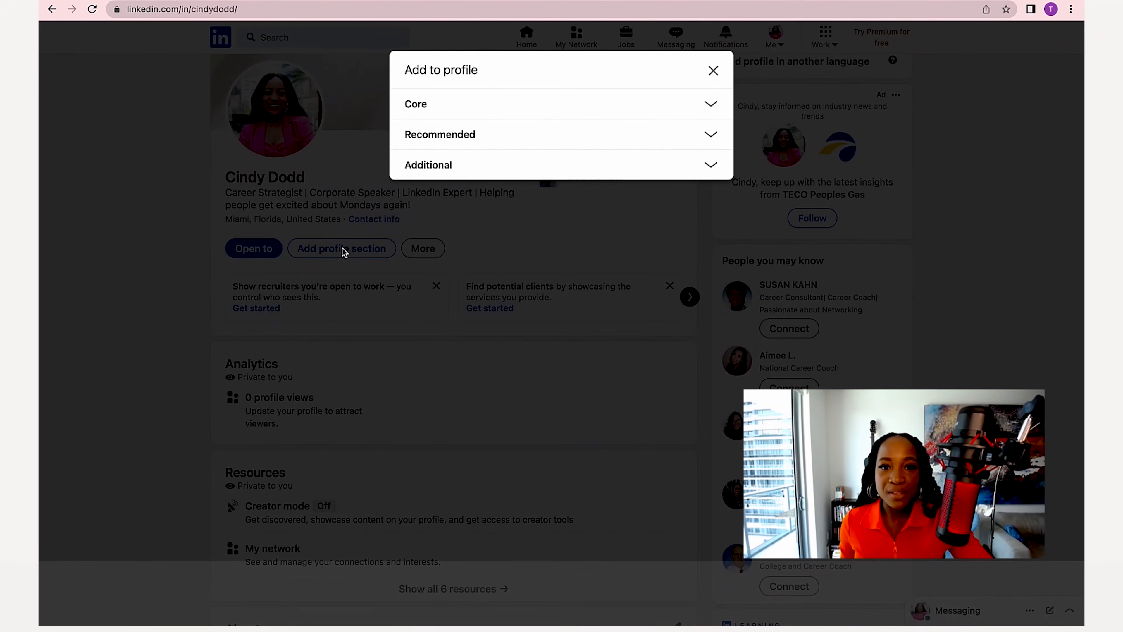
click(712, 109)
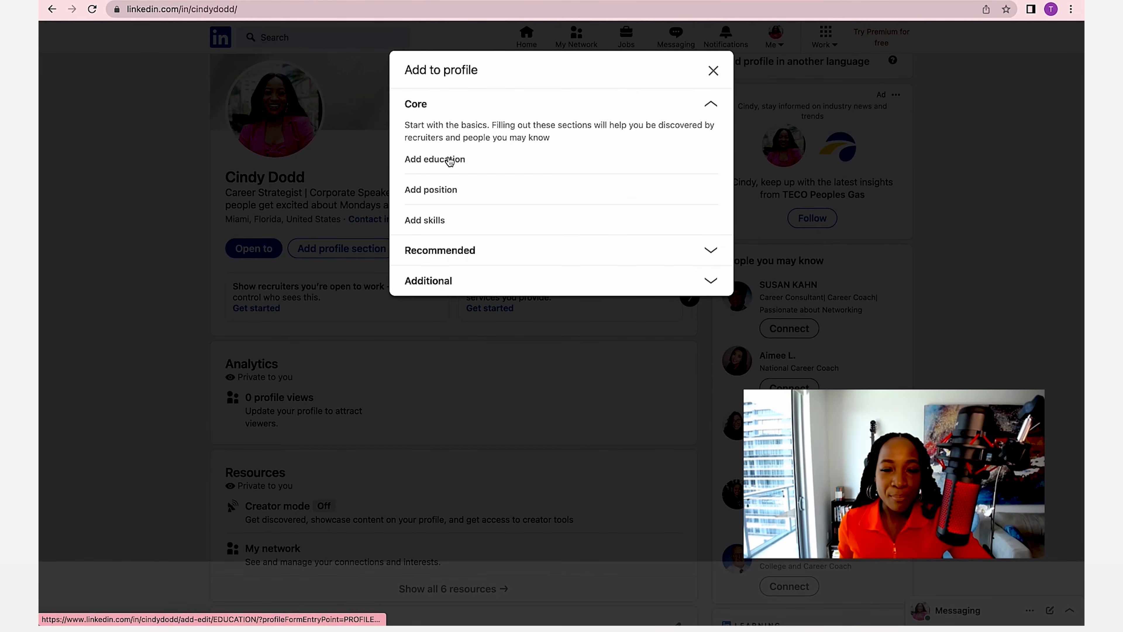
click(450, 160)
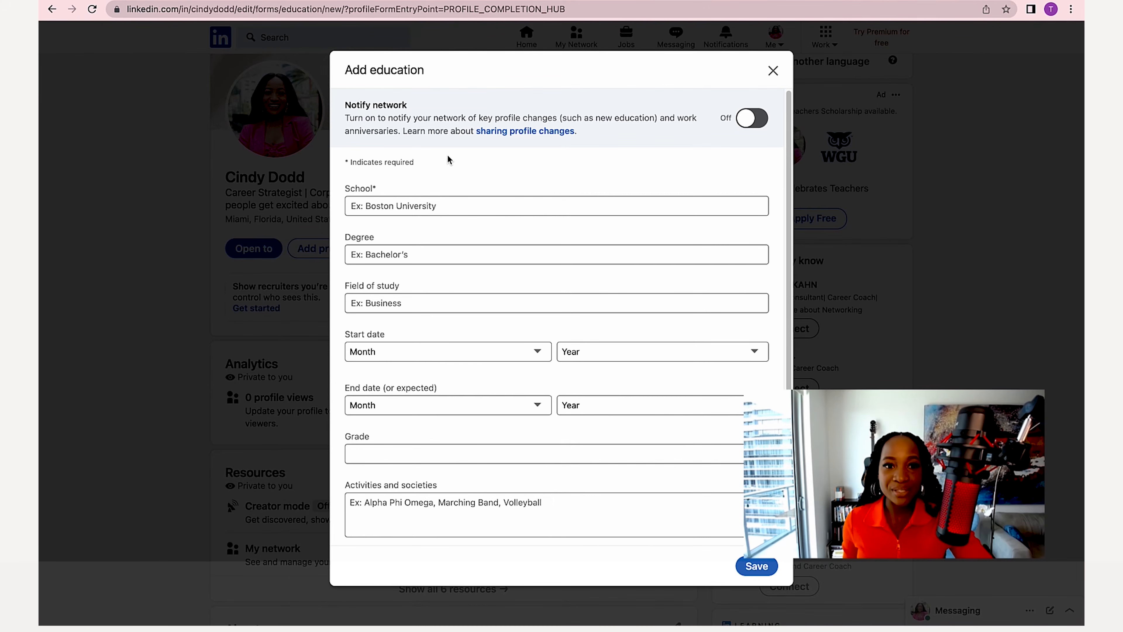
drag(345, 104, 424, 109)
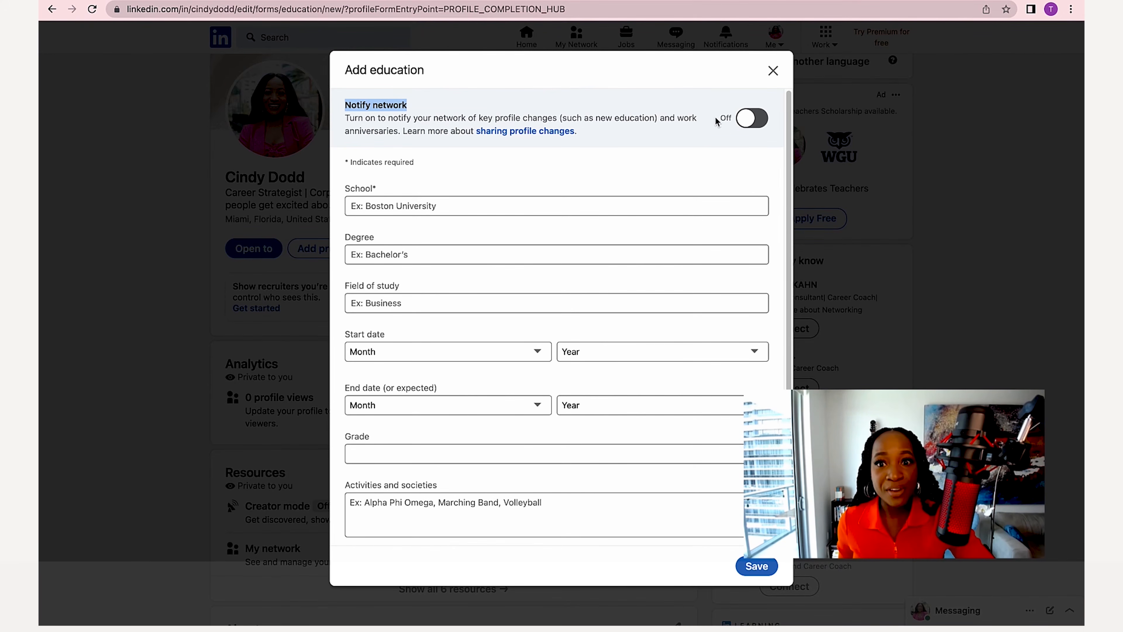
click(497, 200)
text(Florid)
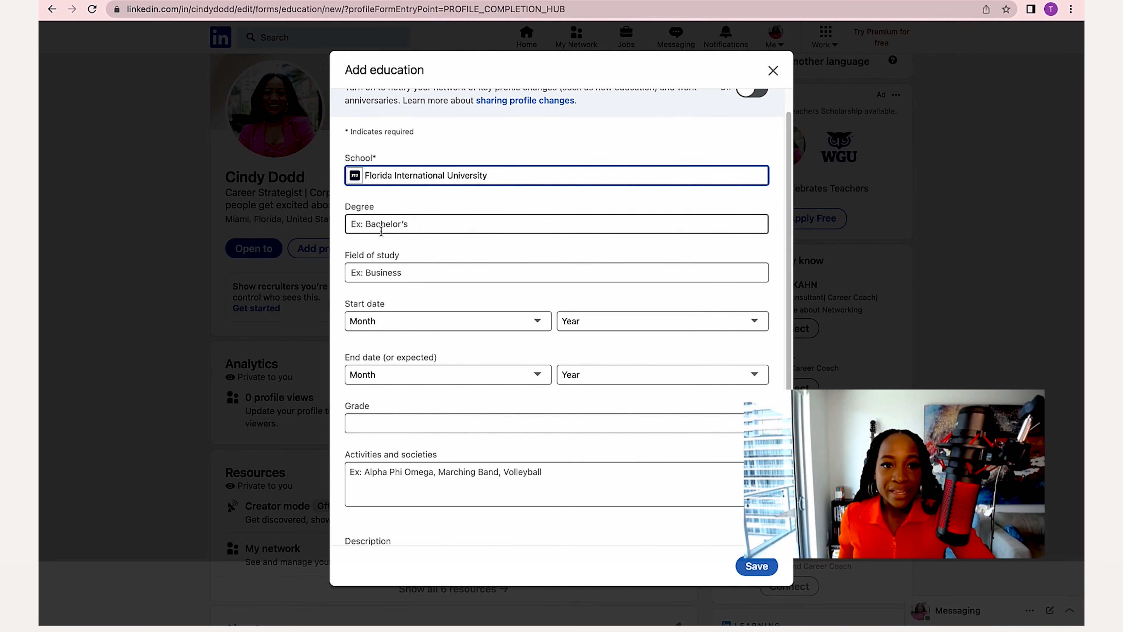
click(381, 231)
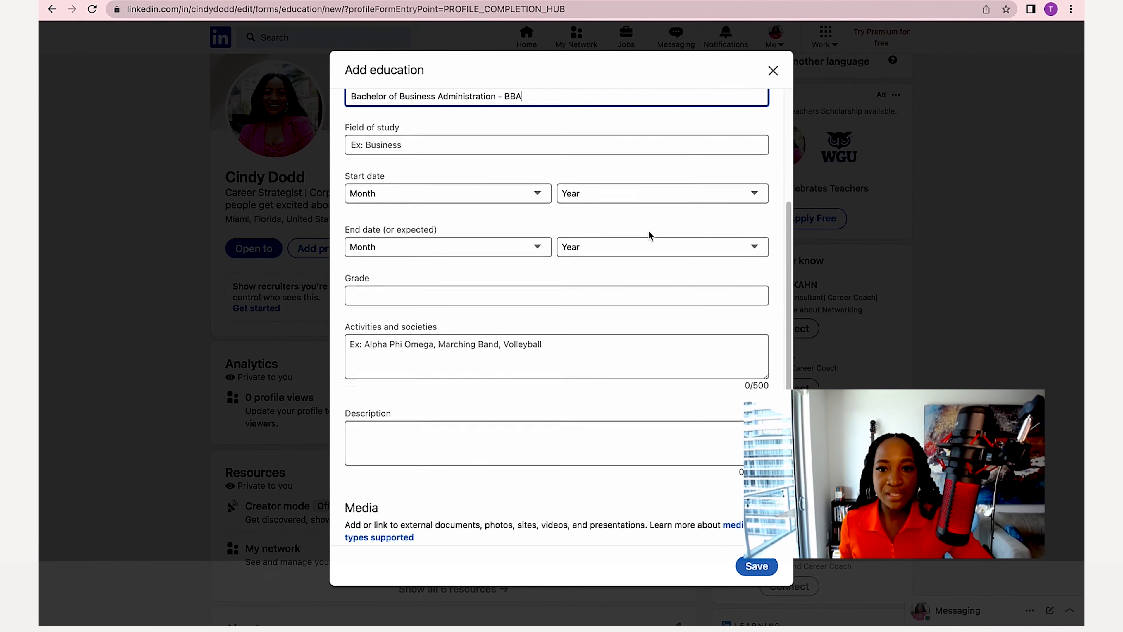
- Look through the remaining education fields, leave them empty and save the education entry
scroll(649, 233, down, 1)
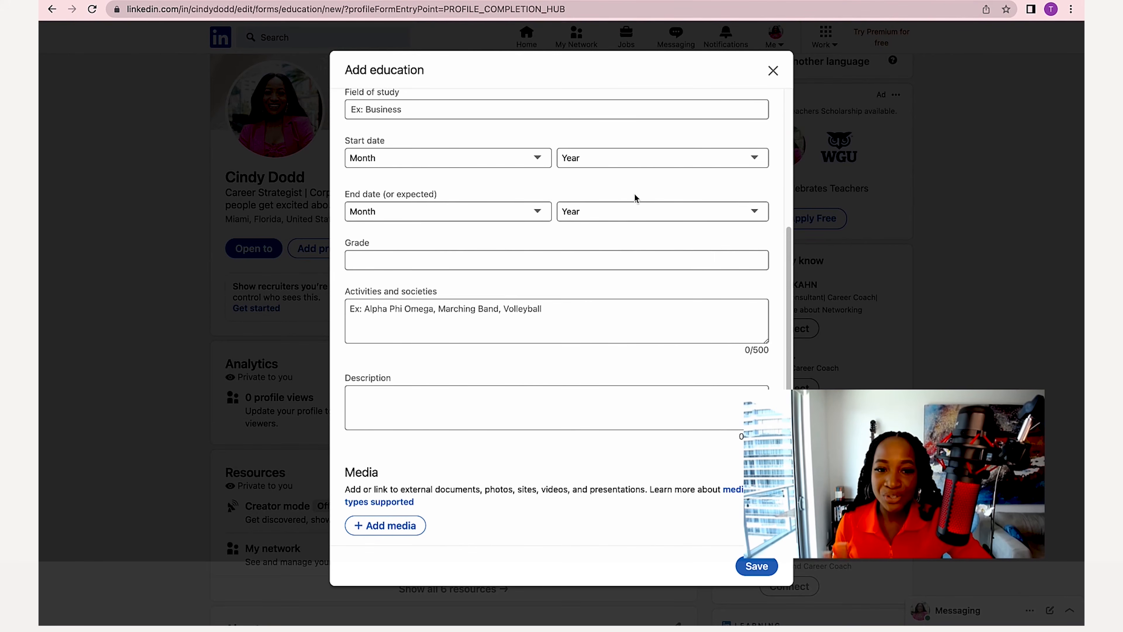
scroll(635, 195, up, 5)
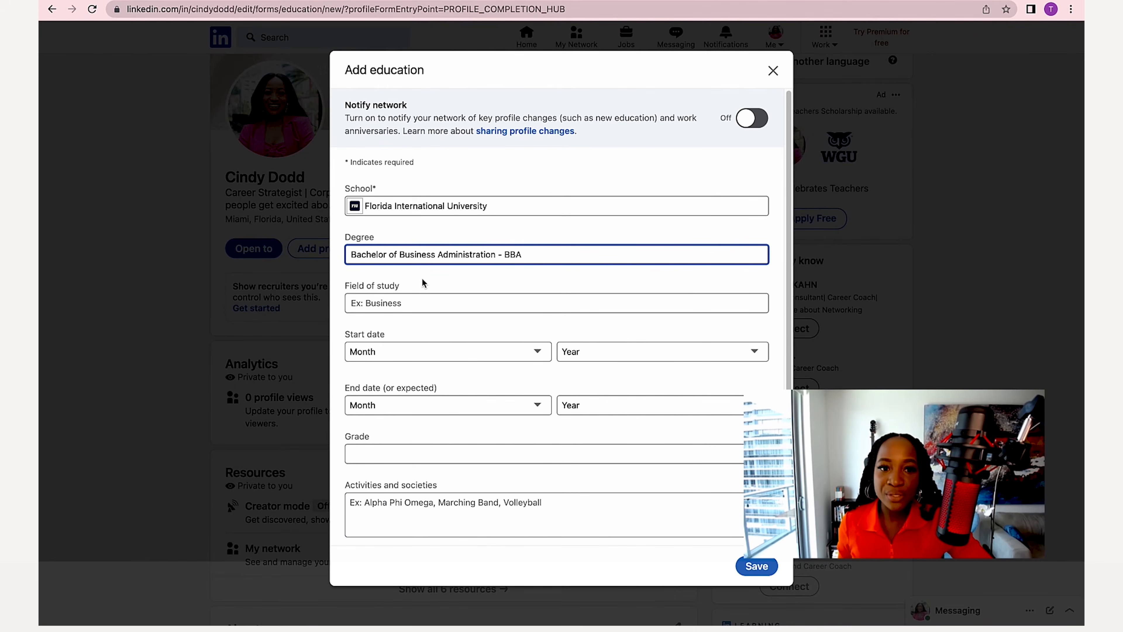
scroll(640, 286, down, 5)
scroll(567, 240, up, 4)
scroll(419, 138, down, 3)
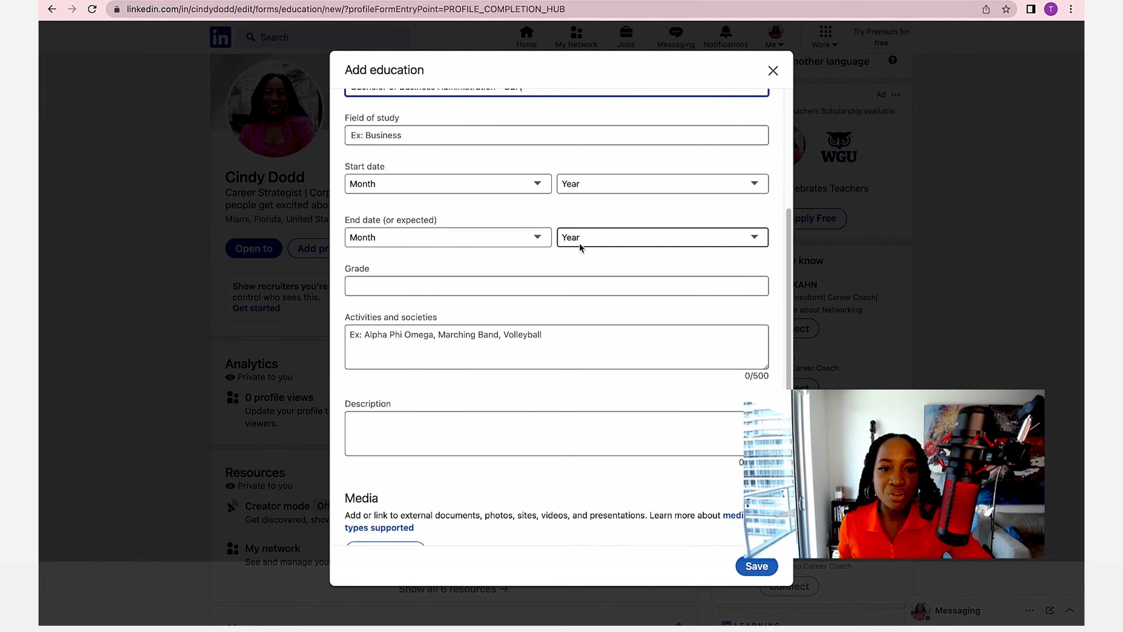
scroll(516, 283, down, 1)
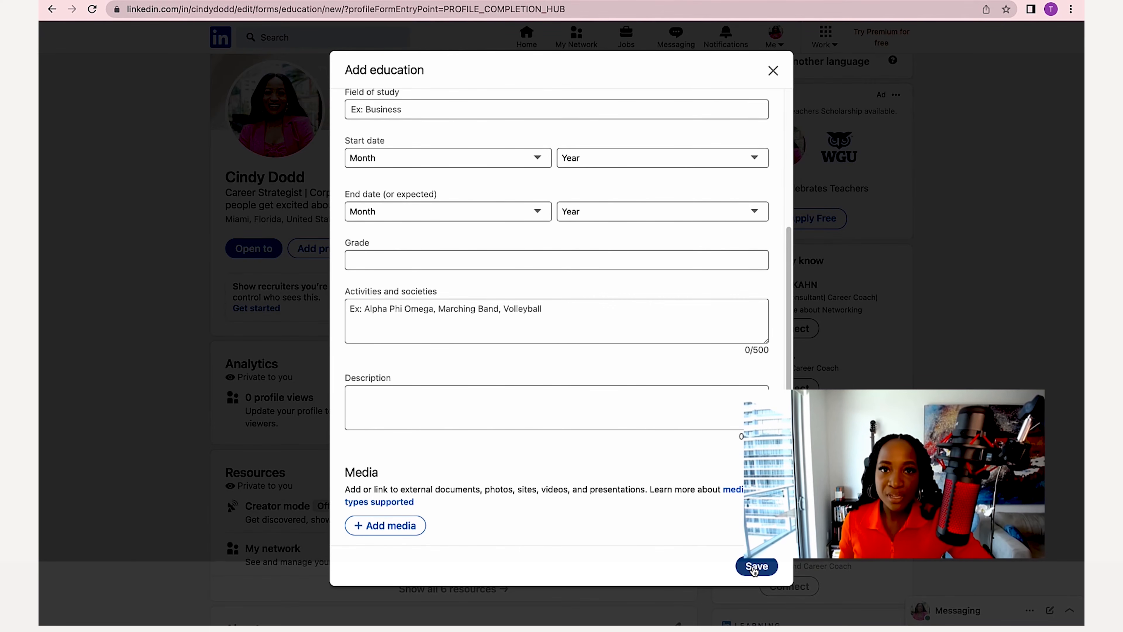
click(756, 568)
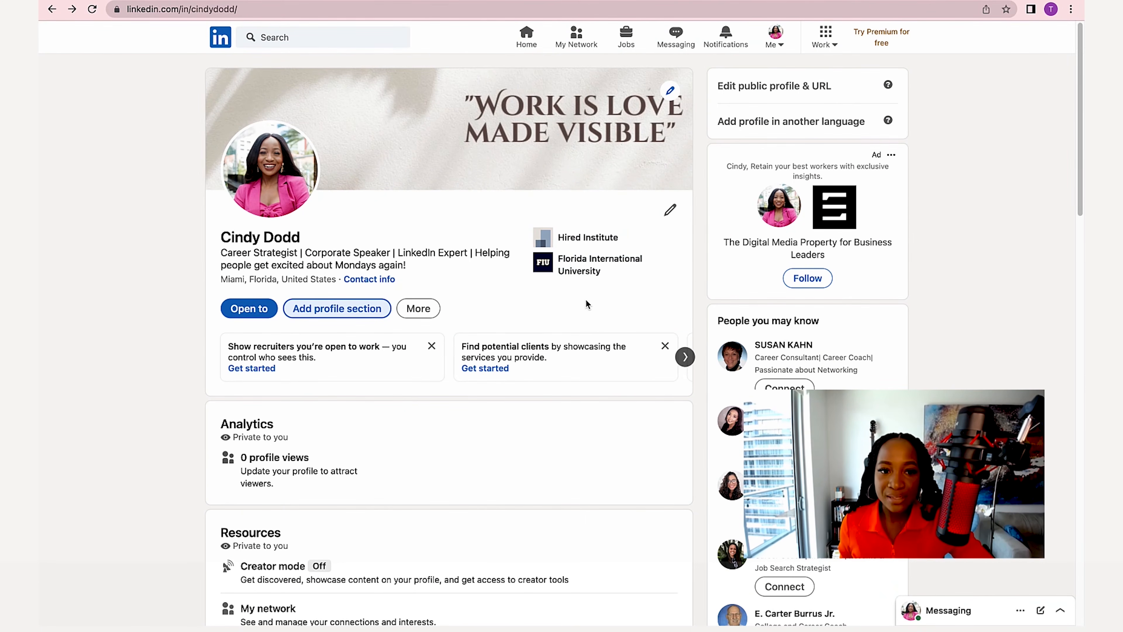
- Check the new Education section on the profile and the Skills section below it
scroll(586, 300, down, 10)
scroll(578, 308, down, 7)
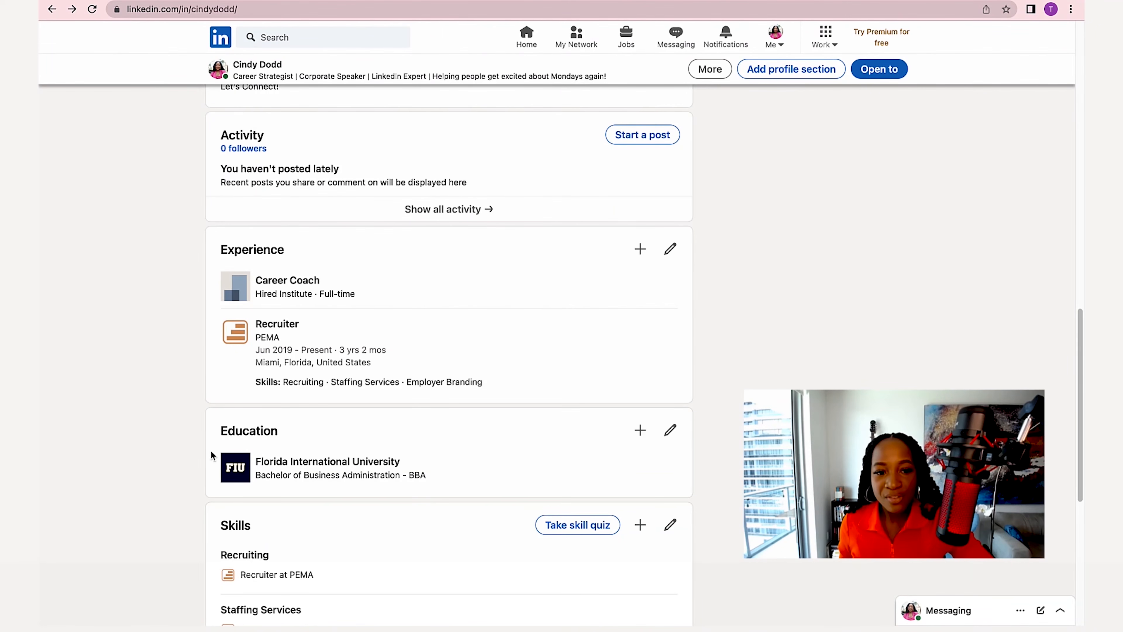
drag(223, 430, 295, 429)
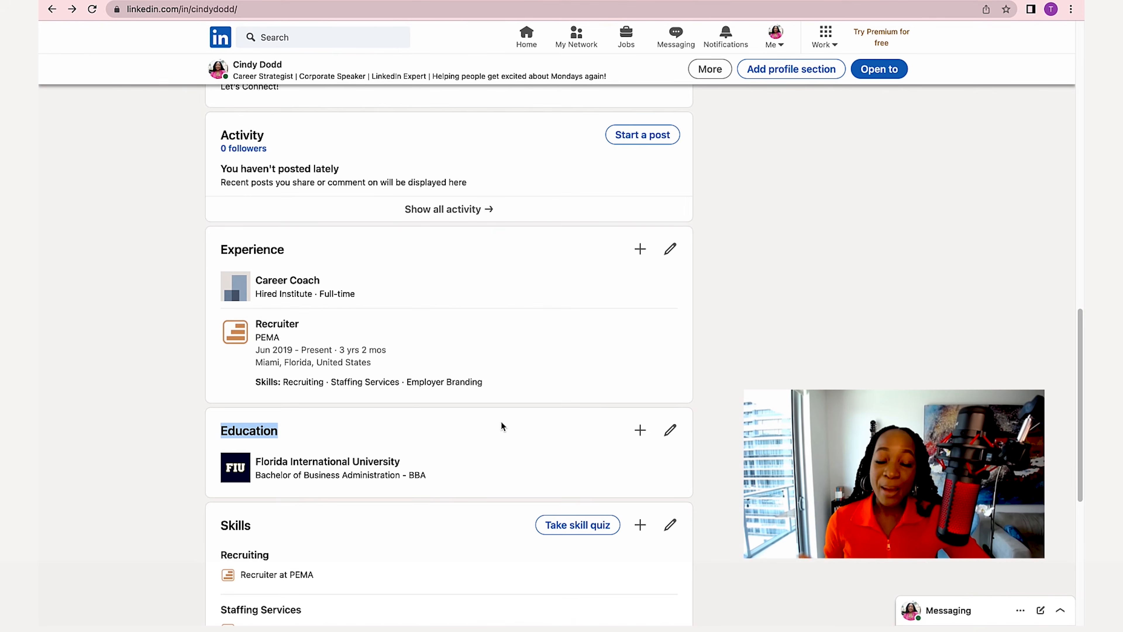
scroll(525, 418, down, 3)
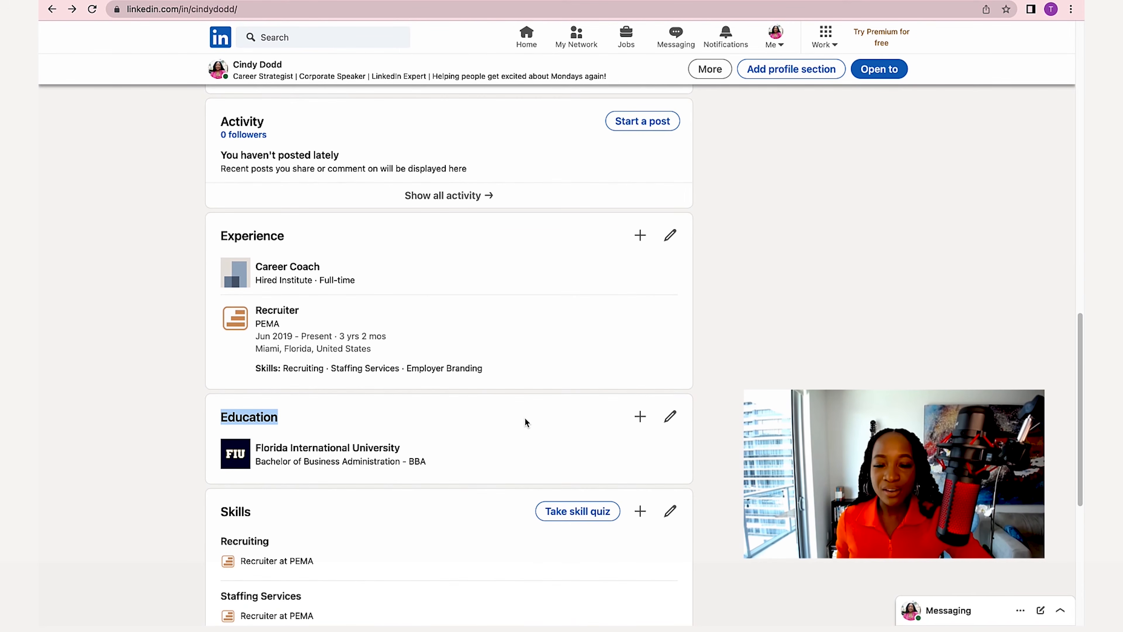
scroll(521, 419, down, 5)
scroll(521, 418, down, 3)
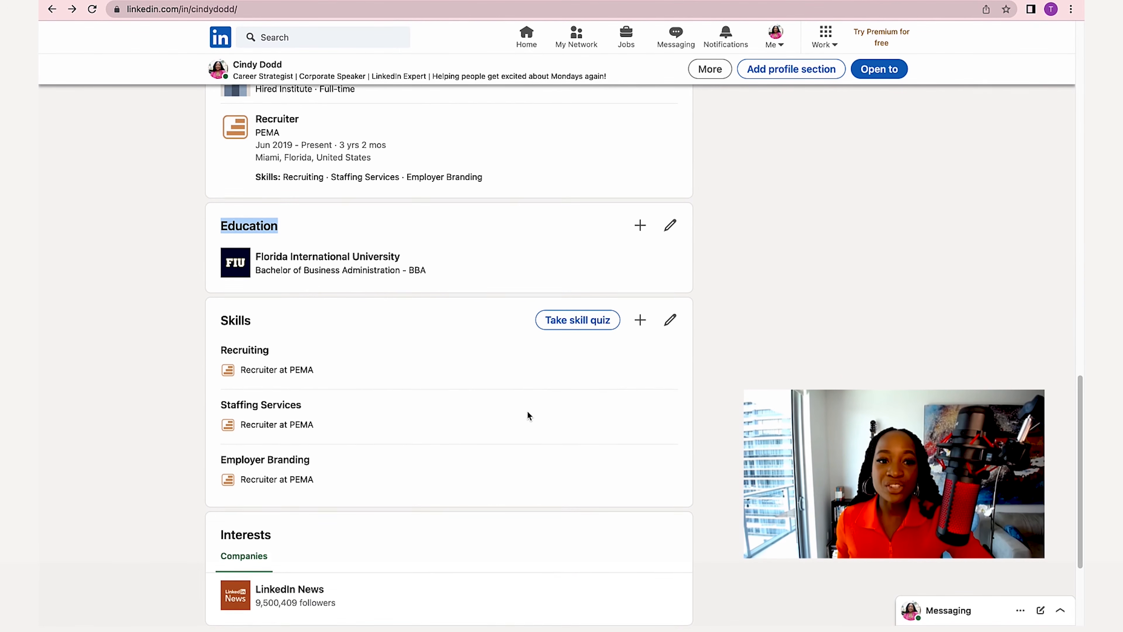
double_click(235, 318)
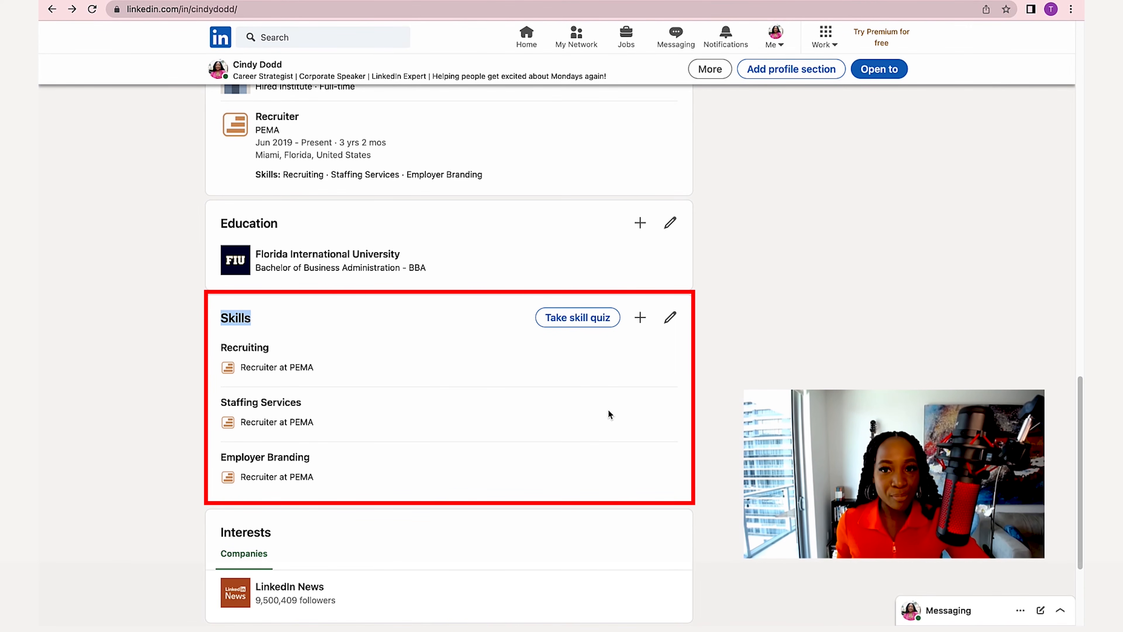
- Add the suggested skill Human Resources (HR) to the profile without linking it to any position or school, and save it
click(790, 76)
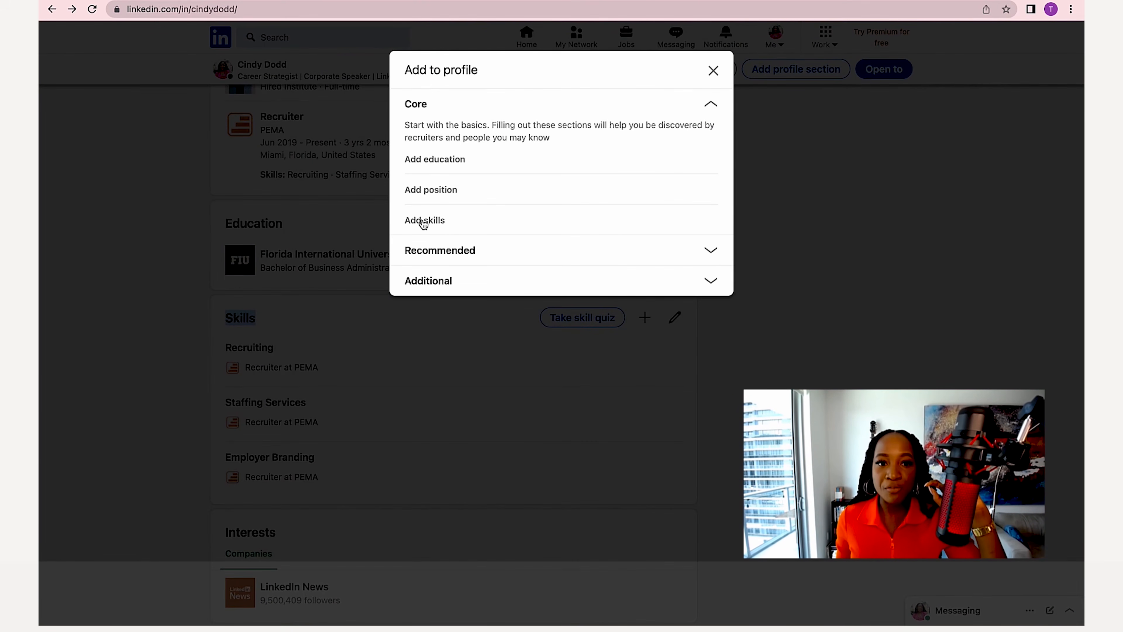
click(439, 225)
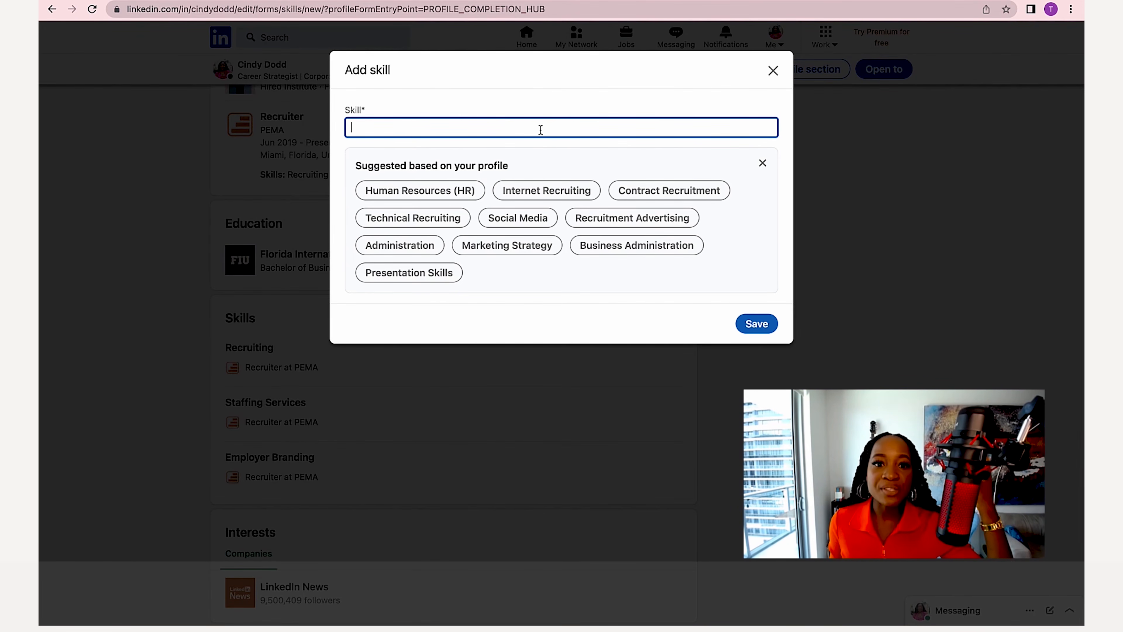
click(350, 168)
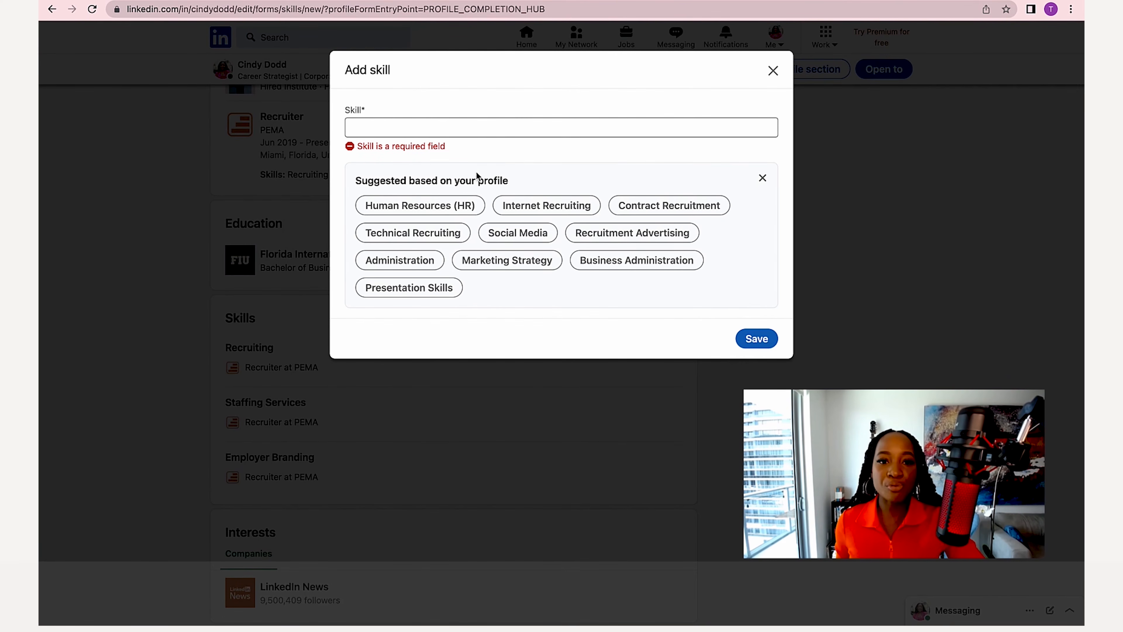
click(442, 205)
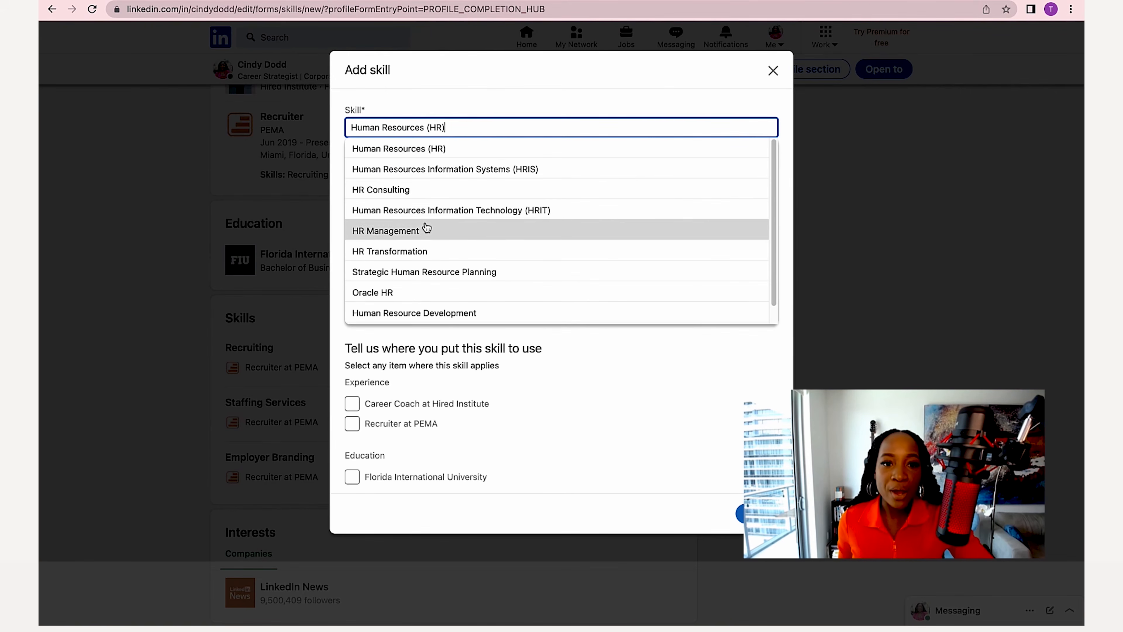
click(494, 149)
drag(345, 154, 492, 274)
click(493, 277)
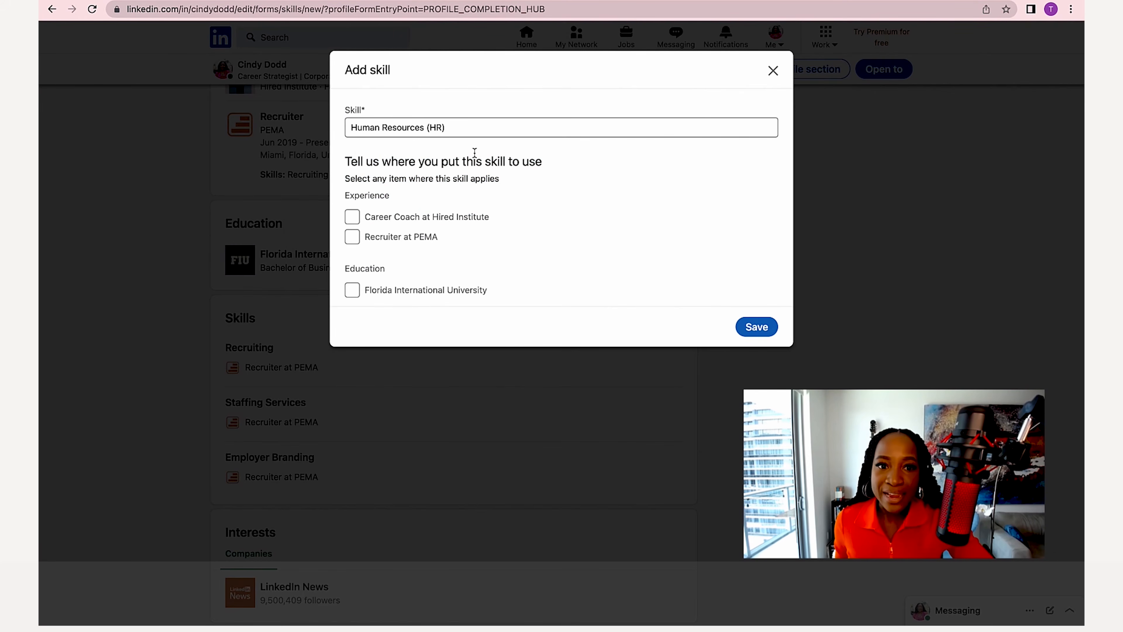
drag(354, 156, 548, 161)
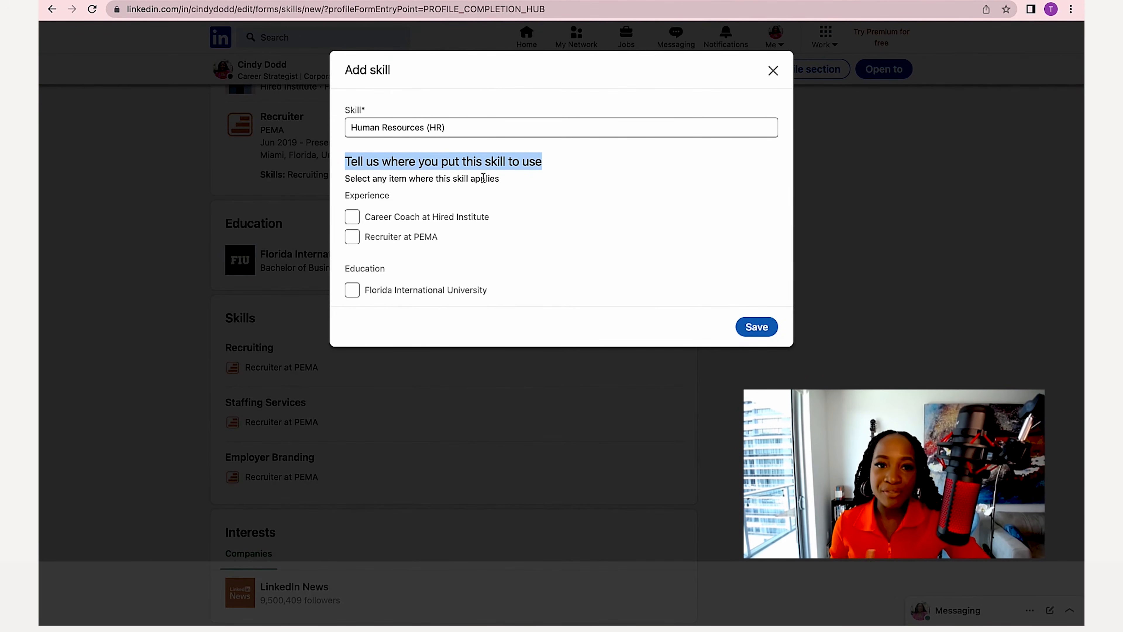
click(755, 326)
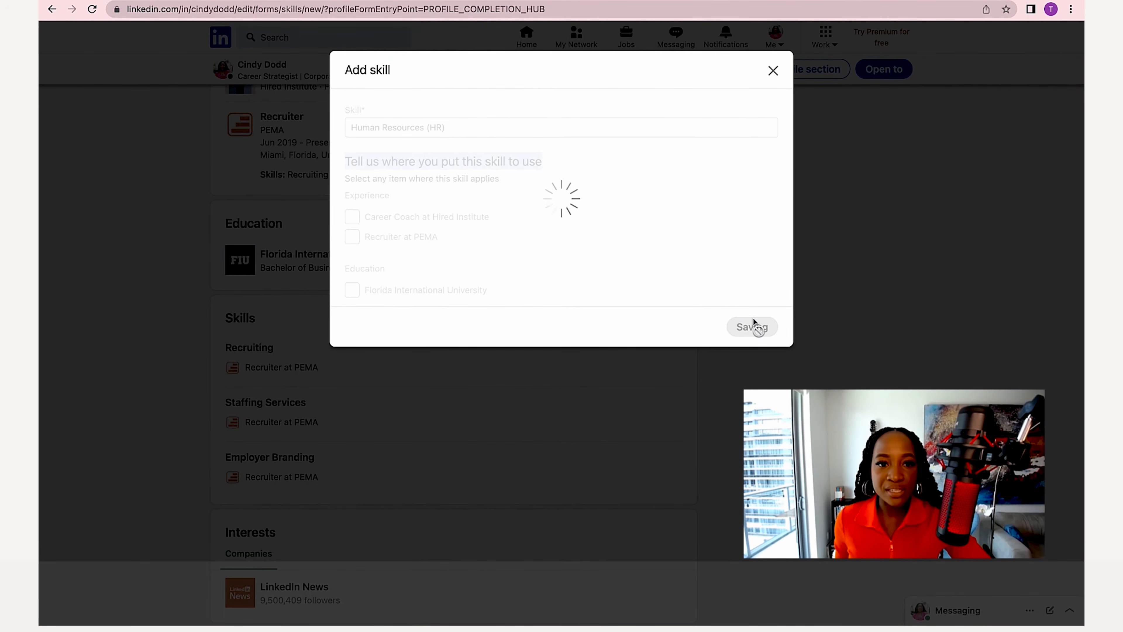
- Add another skill, Public Speaking, to the profile and save it without linking it to any experience or education
click(685, 264)
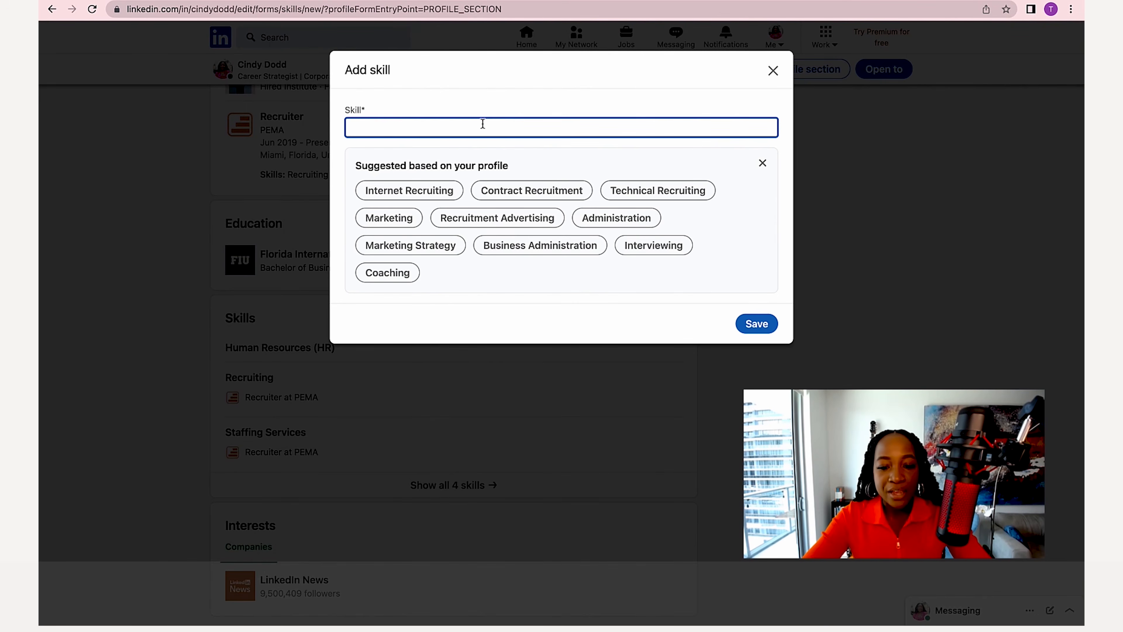
text(public speaking)
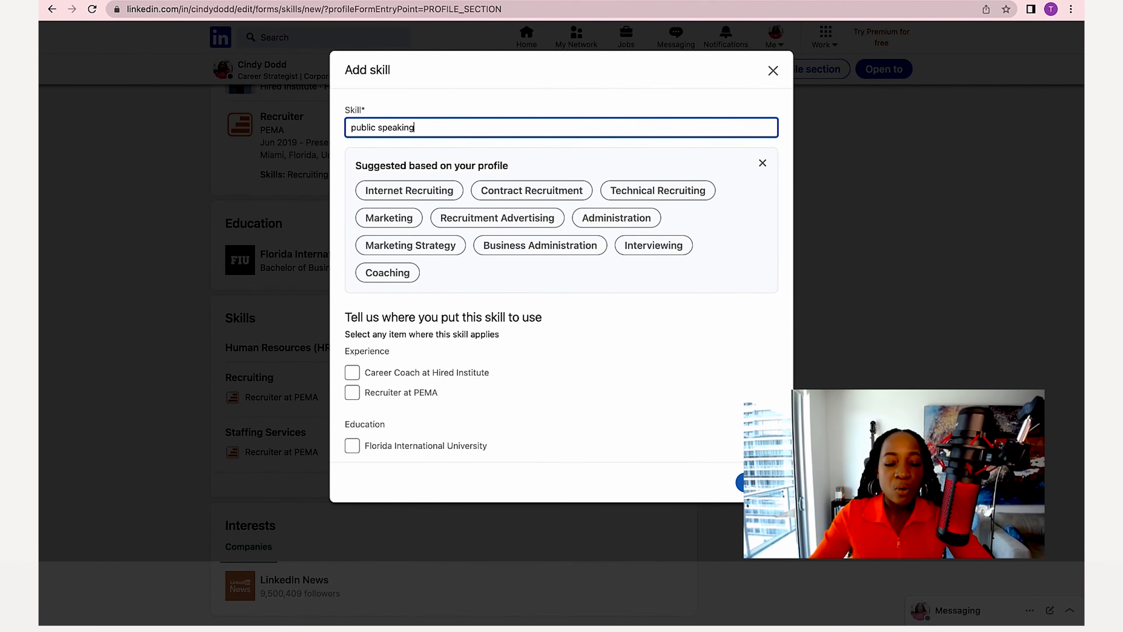
click(442, 150)
click(451, 129)
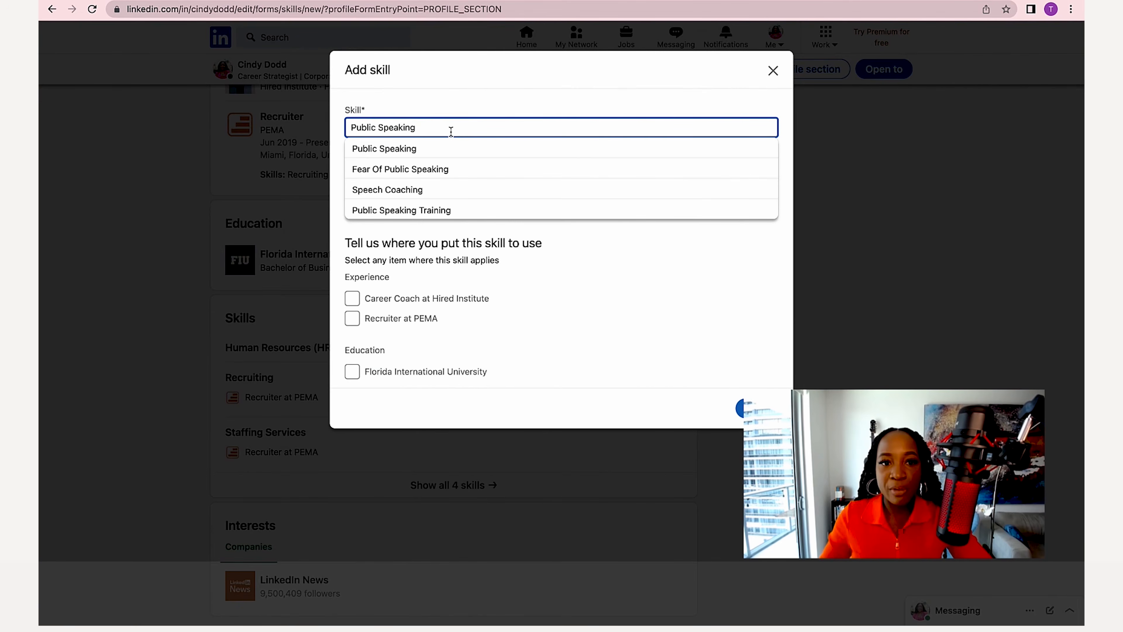
click(757, 408)
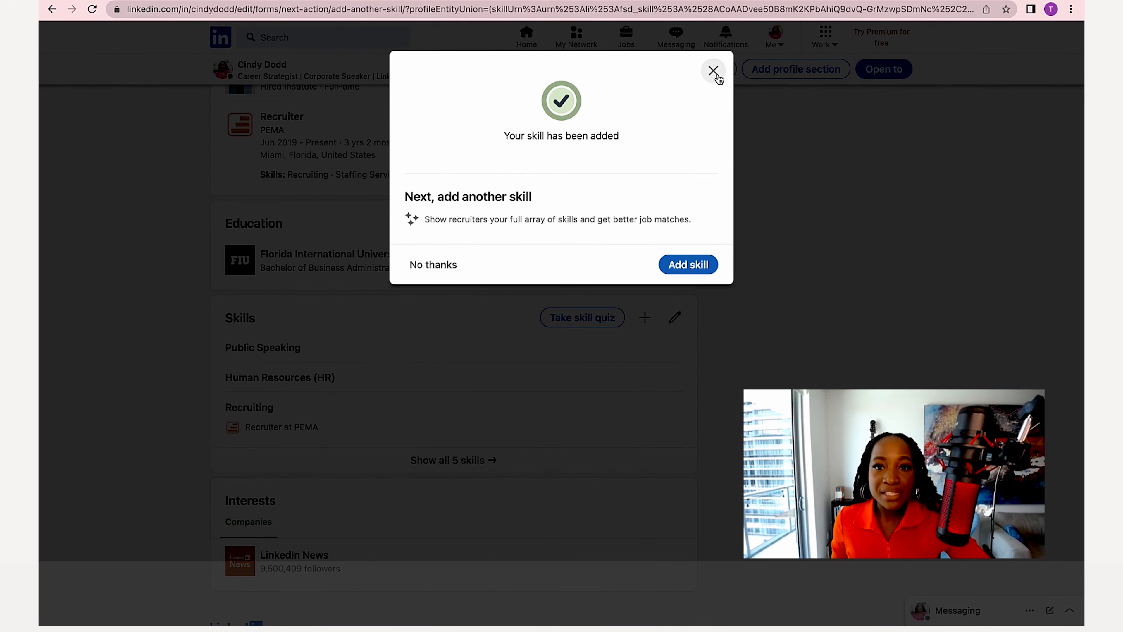
- Decline adding another skill, look over the profile's Skills section and dismiss the suggestion to add pronouns
click(713, 71)
scroll(538, 405, down, 5)
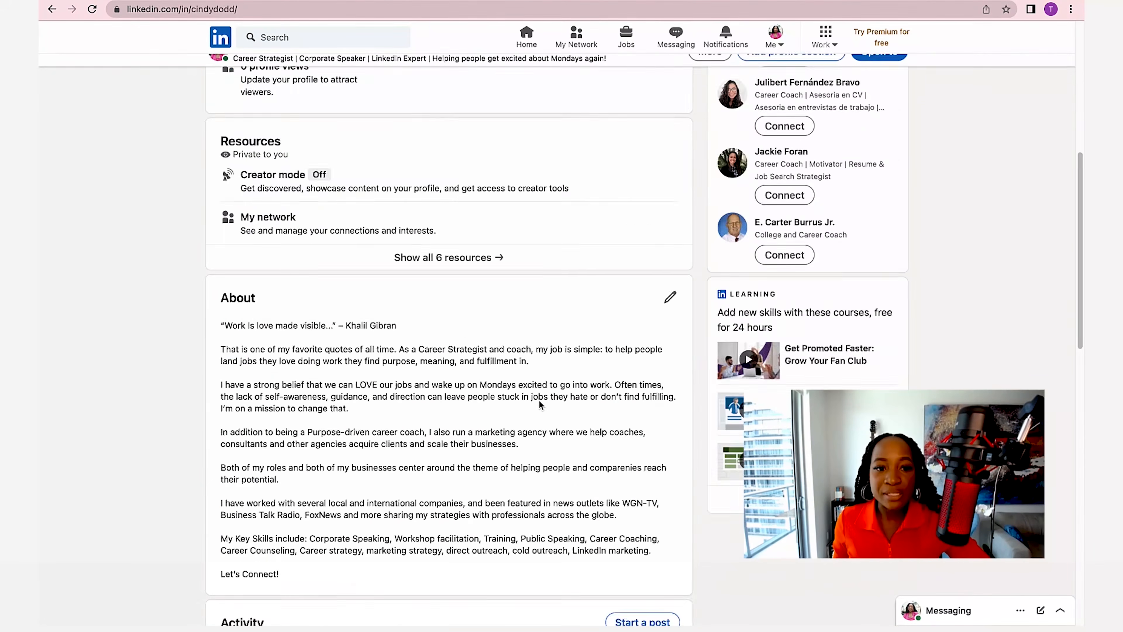
scroll(538, 400, down, 10)
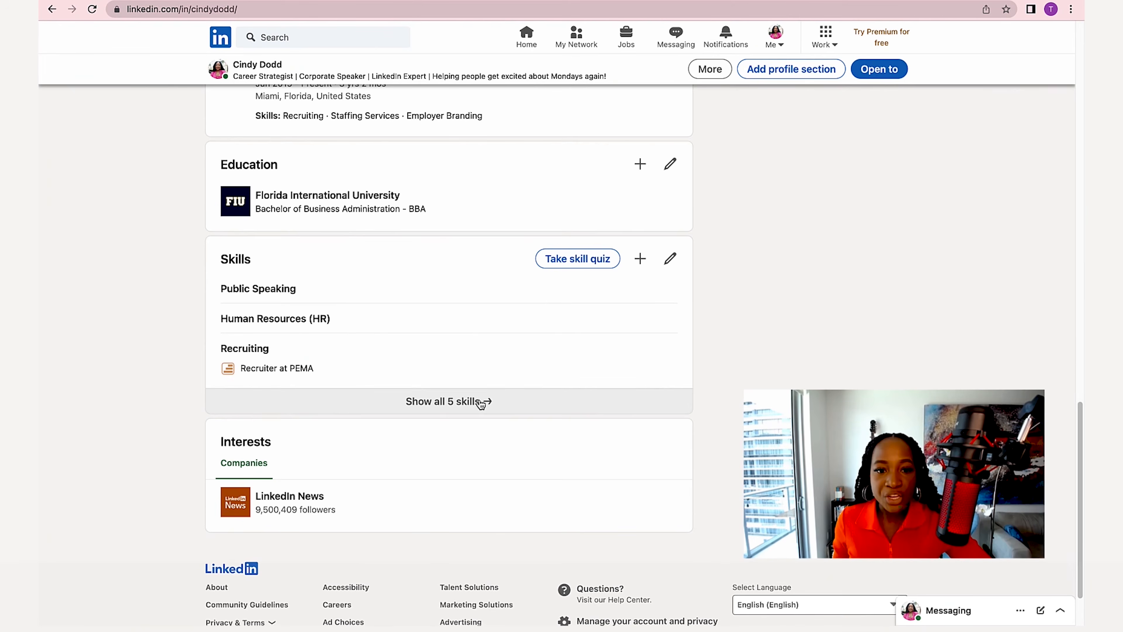
click(479, 401)
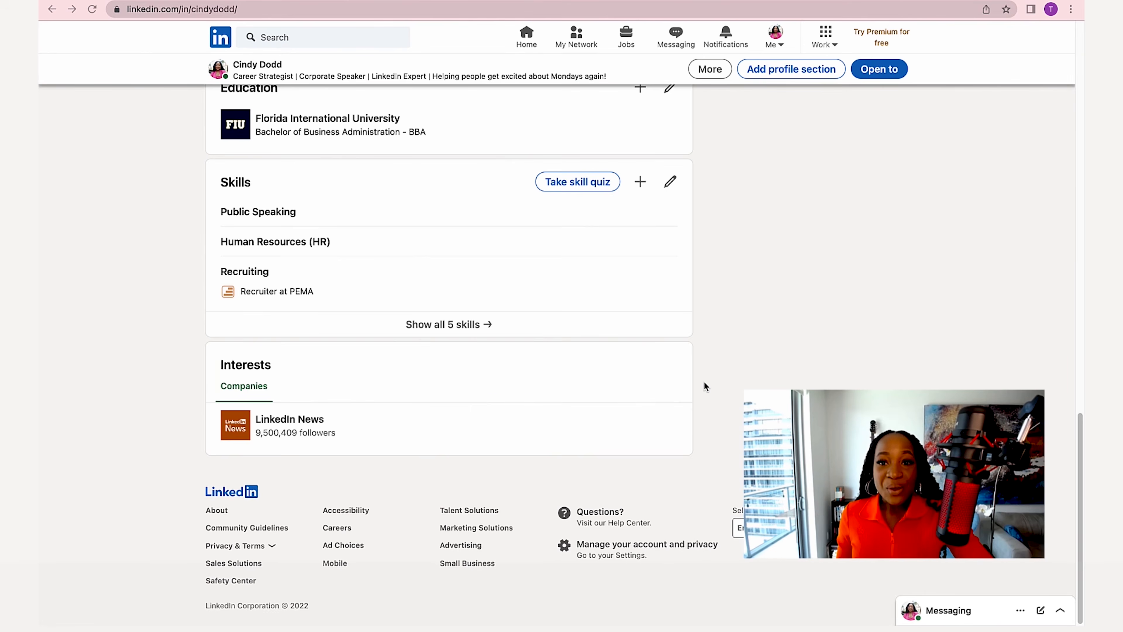
scroll(704, 382, up, 15)
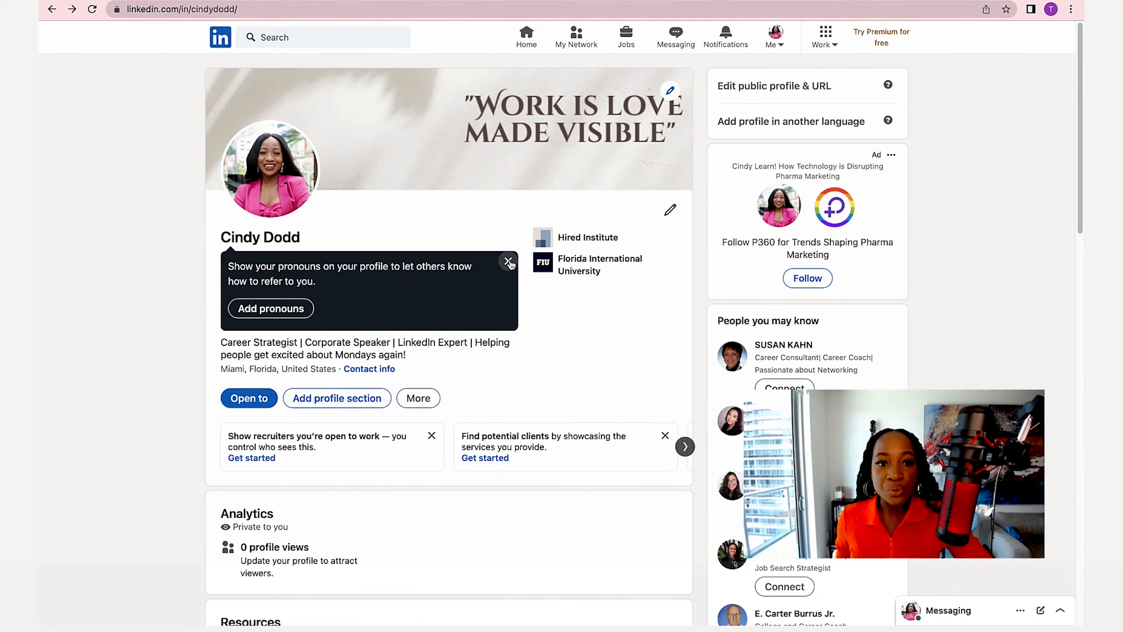
click(508, 261)
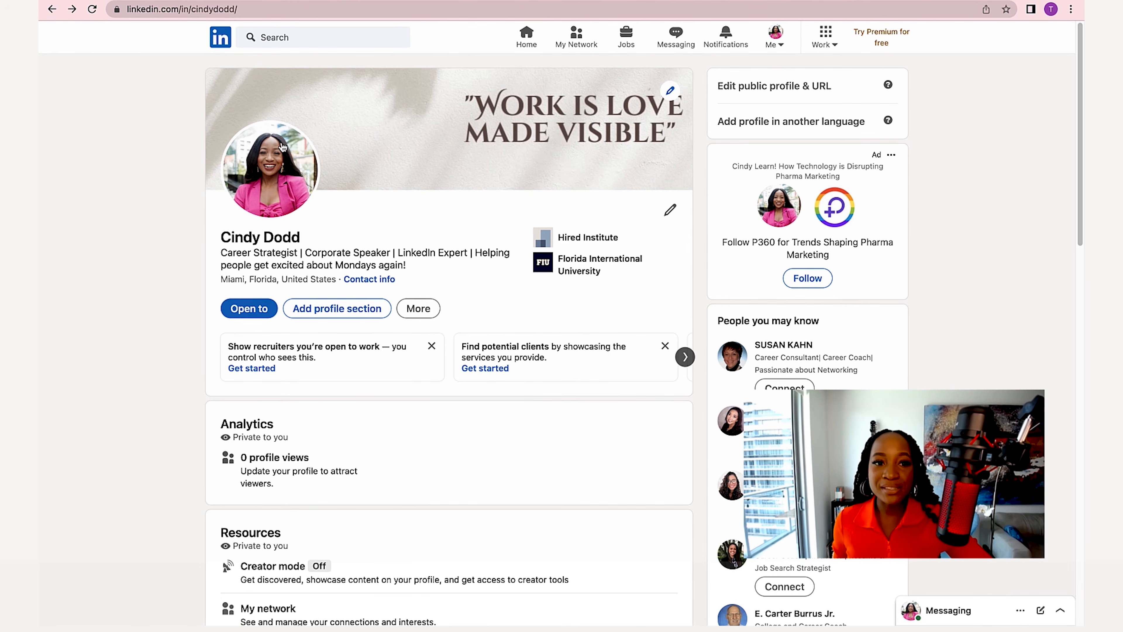
- Review the finished profile from the photo, banner and headline through About, Experience, Education and Skills
scroll(258, 254, down, 1)
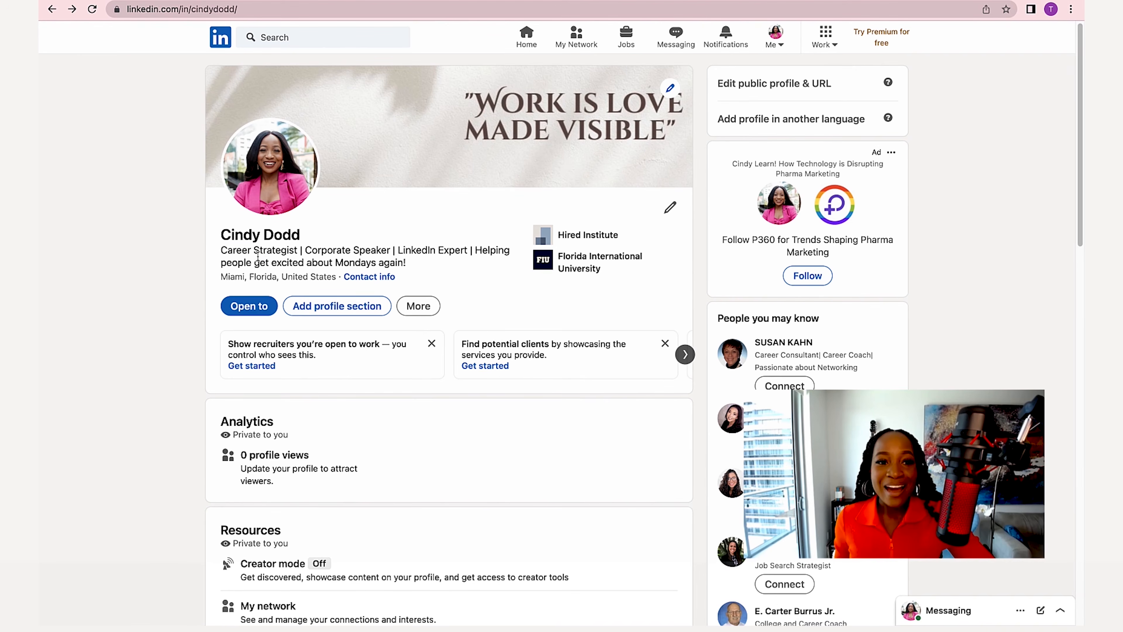
drag(220, 251, 420, 263)
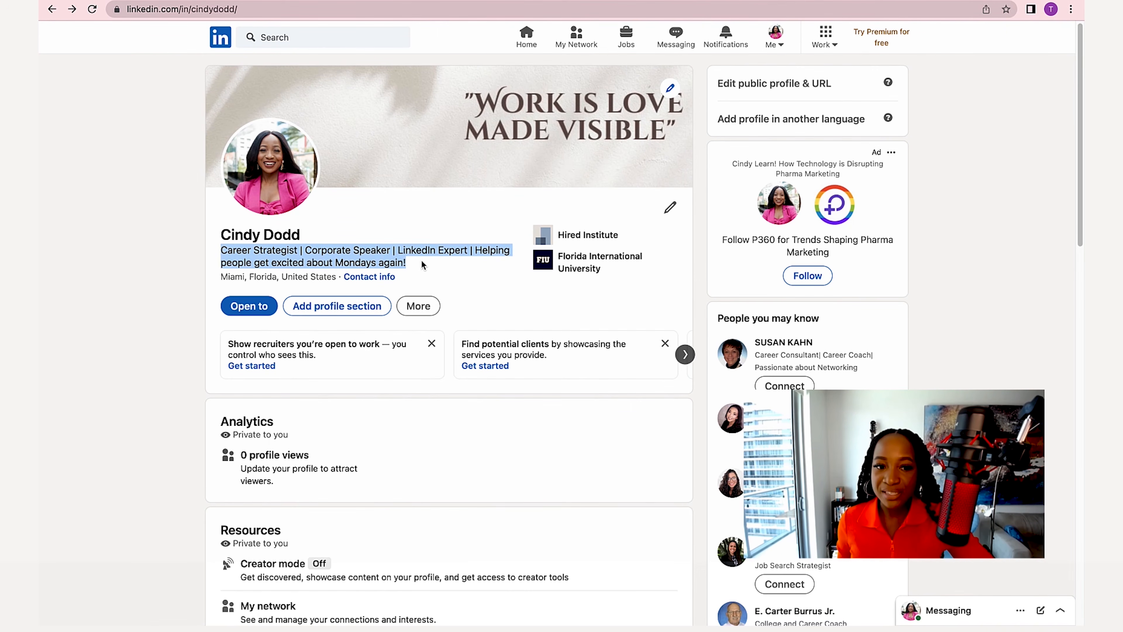
scroll(421, 260, down, 10)
click(656, 338)
drag(229, 273, 488, 533)
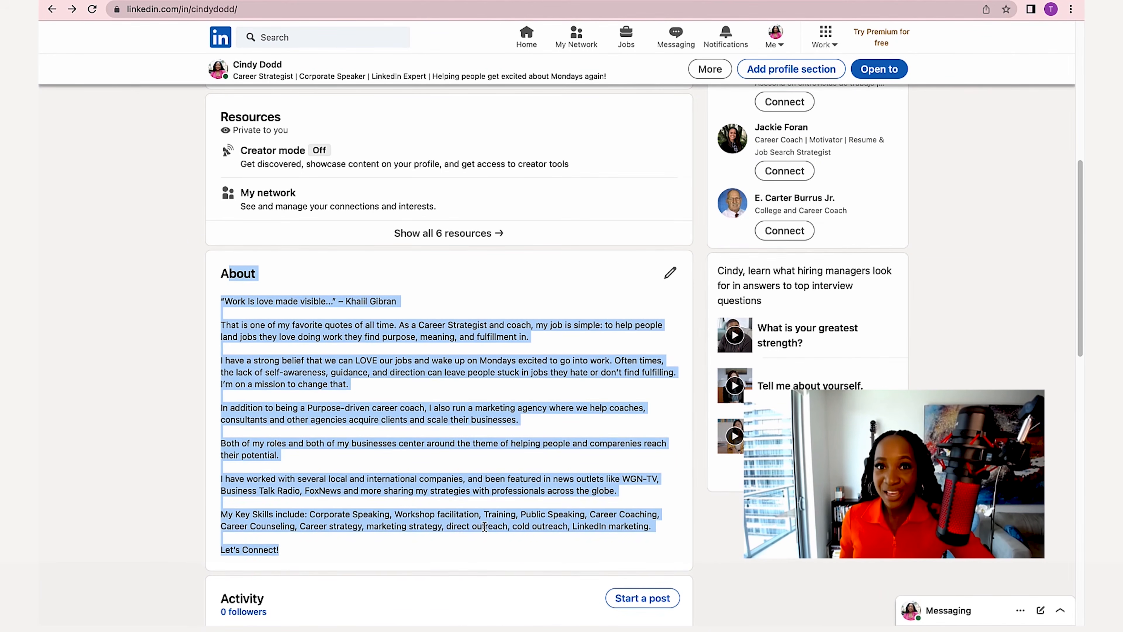
click(487, 501)
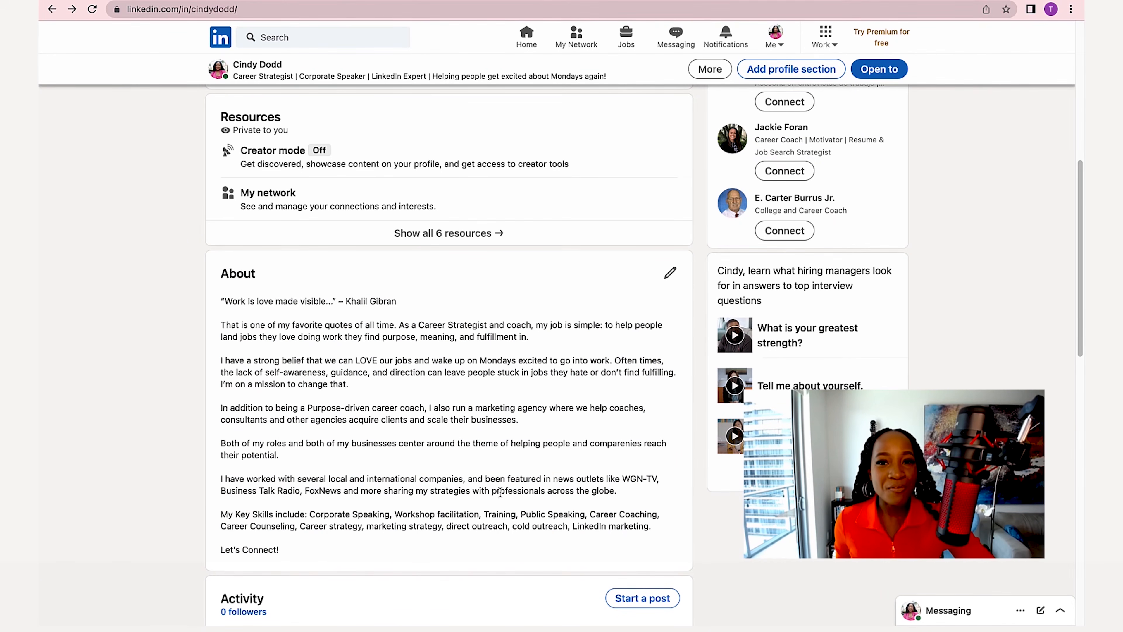
scroll(492, 460, down, 10)
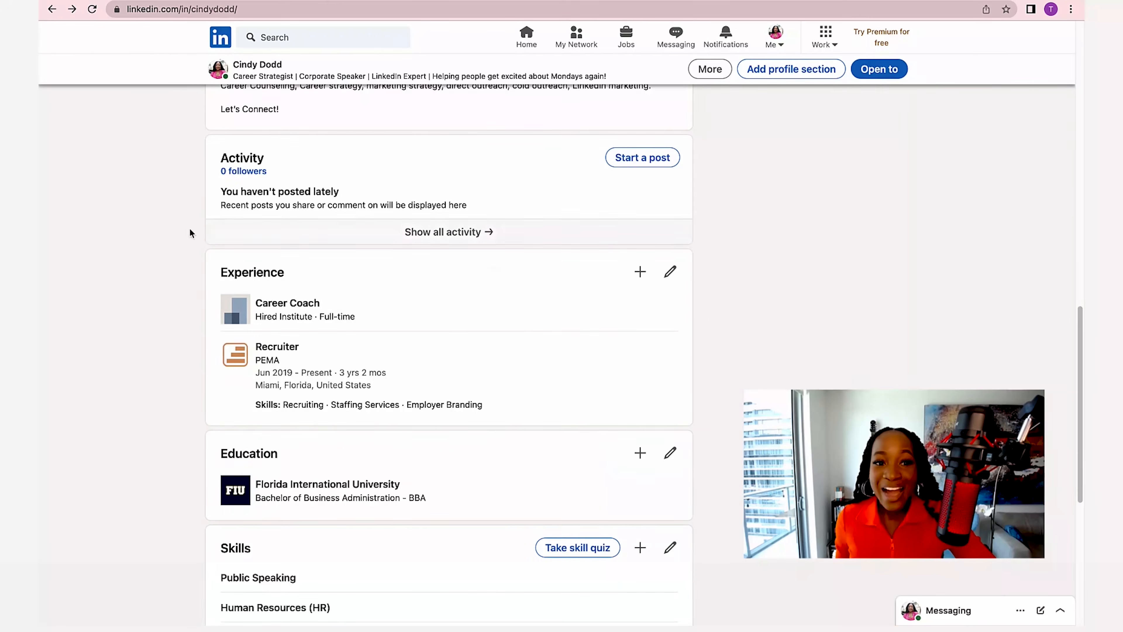
scroll(401, 305, down, 3)
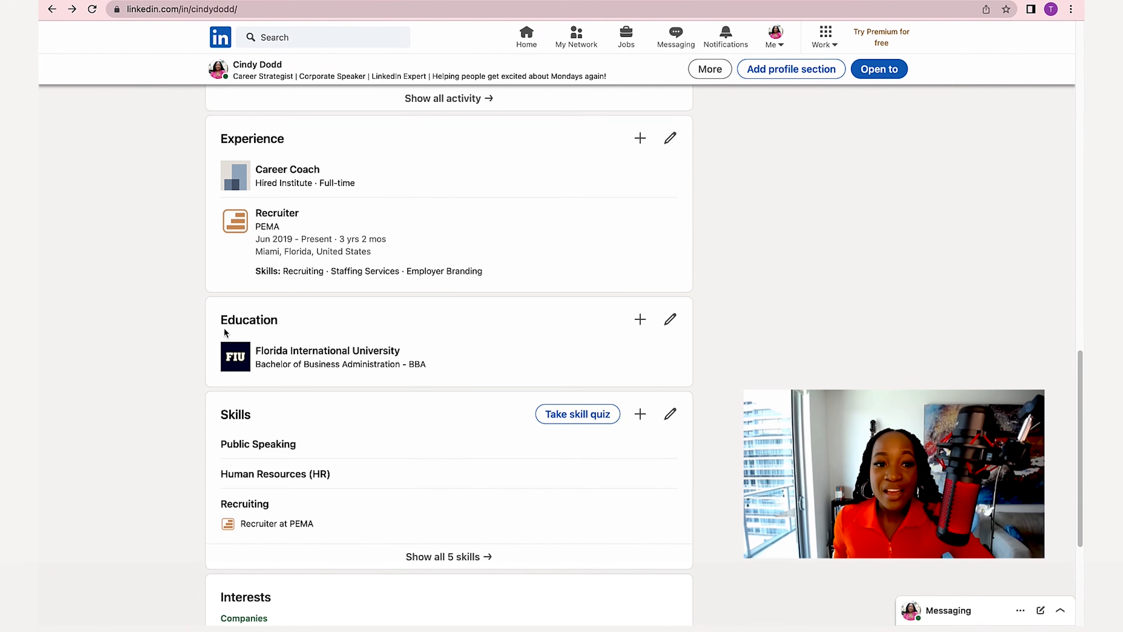
scroll(376, 325, down, 2)
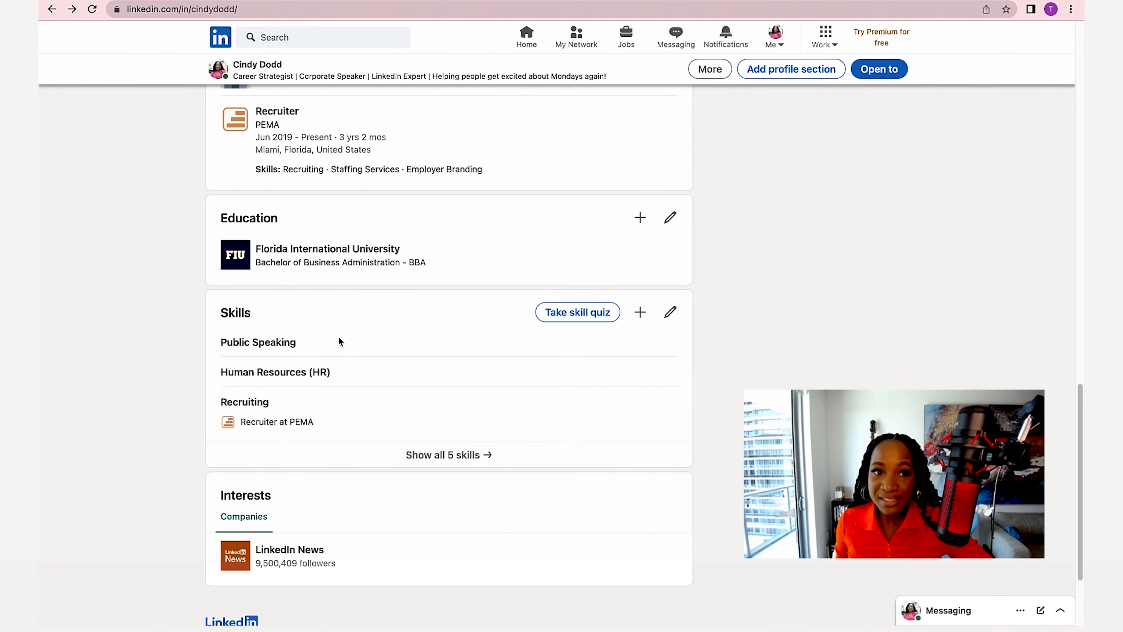
- Check the custom profile URL and look over the introduction, Analytics and Resources sections once more
scroll(393, 227, up, 20)
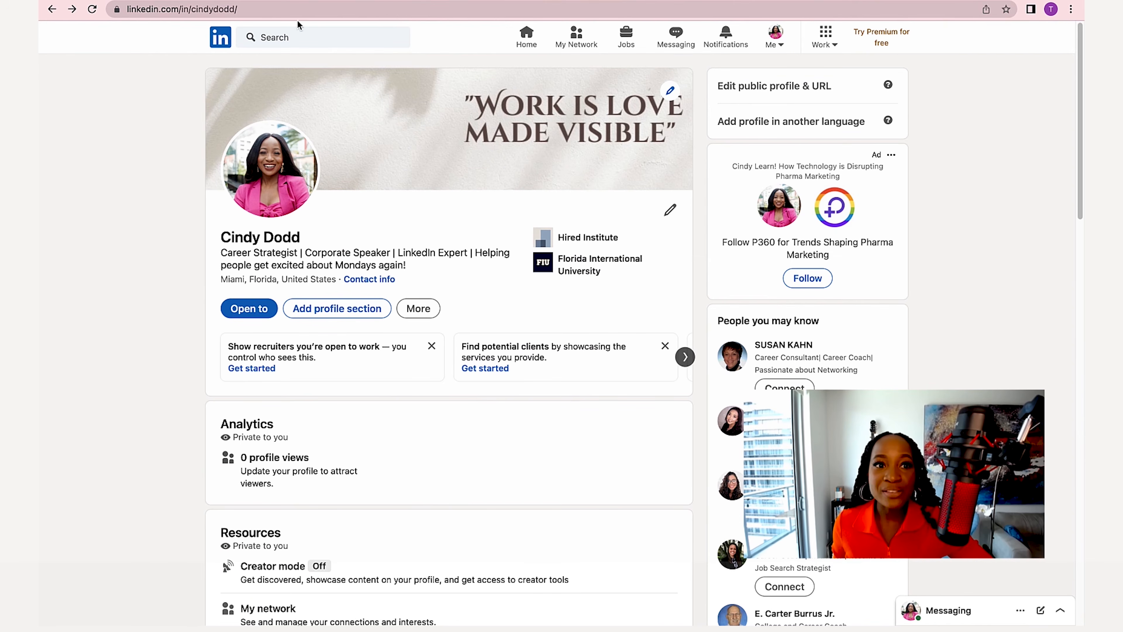
click(291, 9)
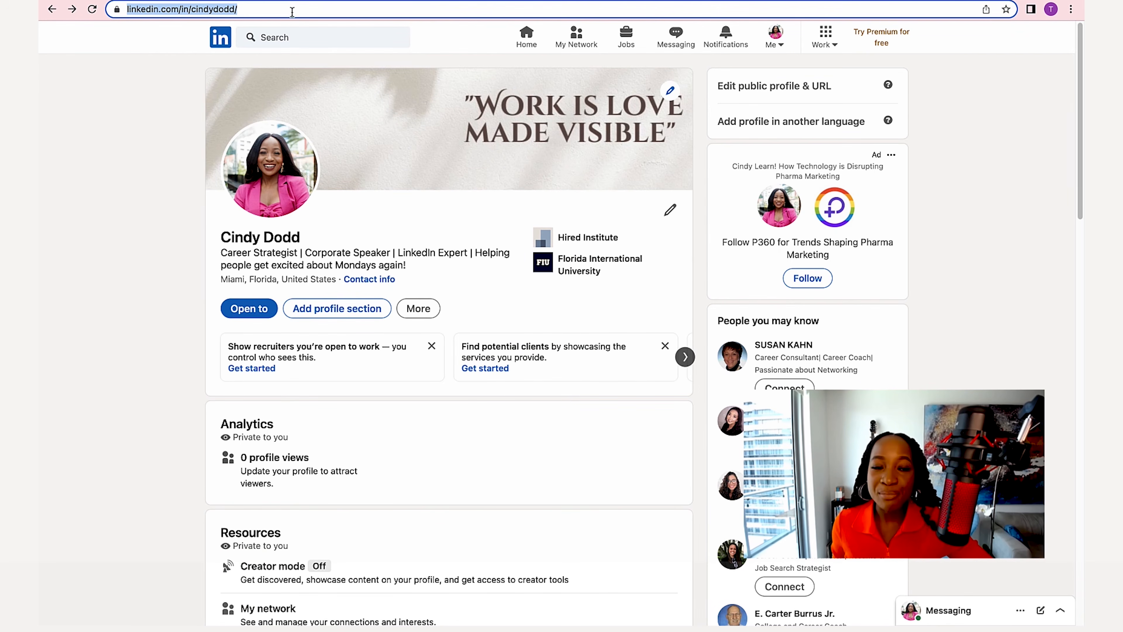
click(116, 199)
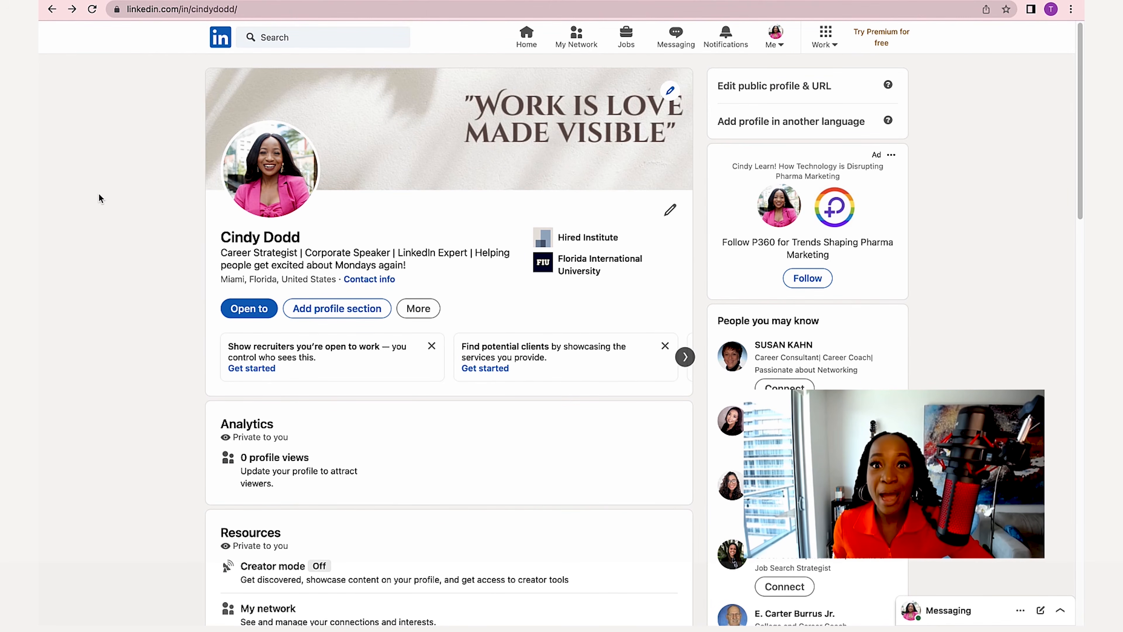
scroll(397, 346, down, 2)
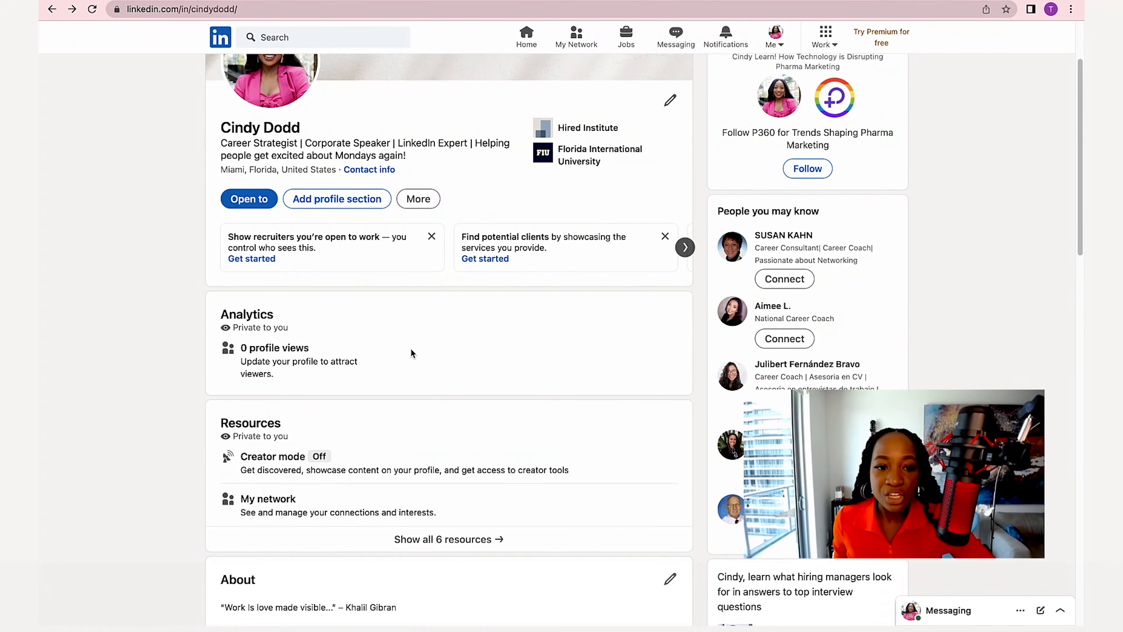
scroll(411, 348, down, 1)
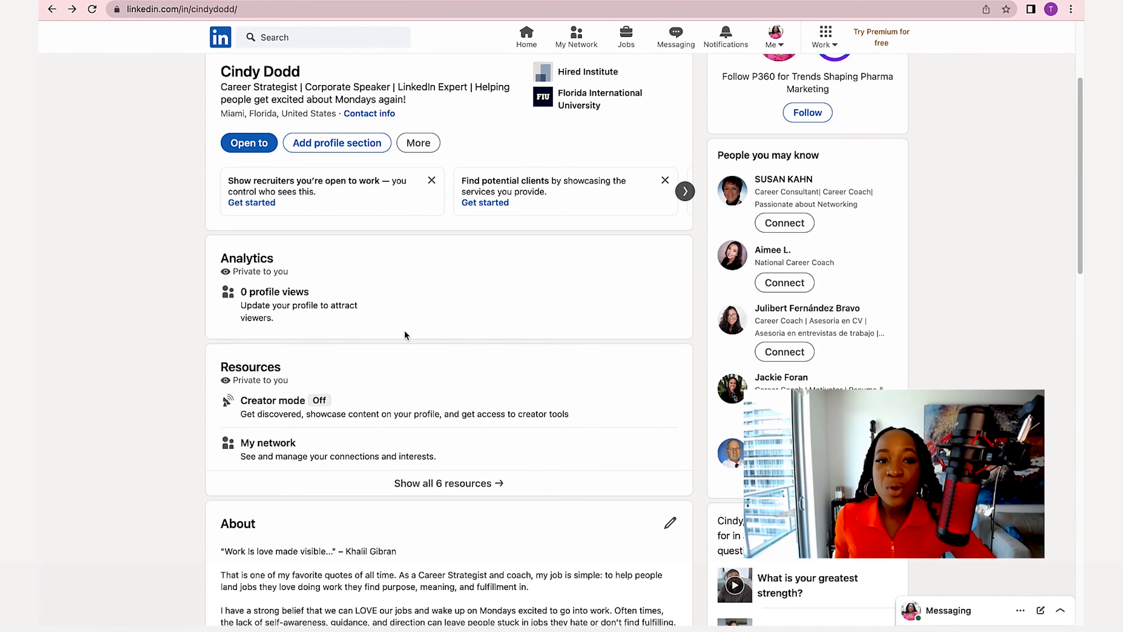
scroll(424, 372, up, 4)
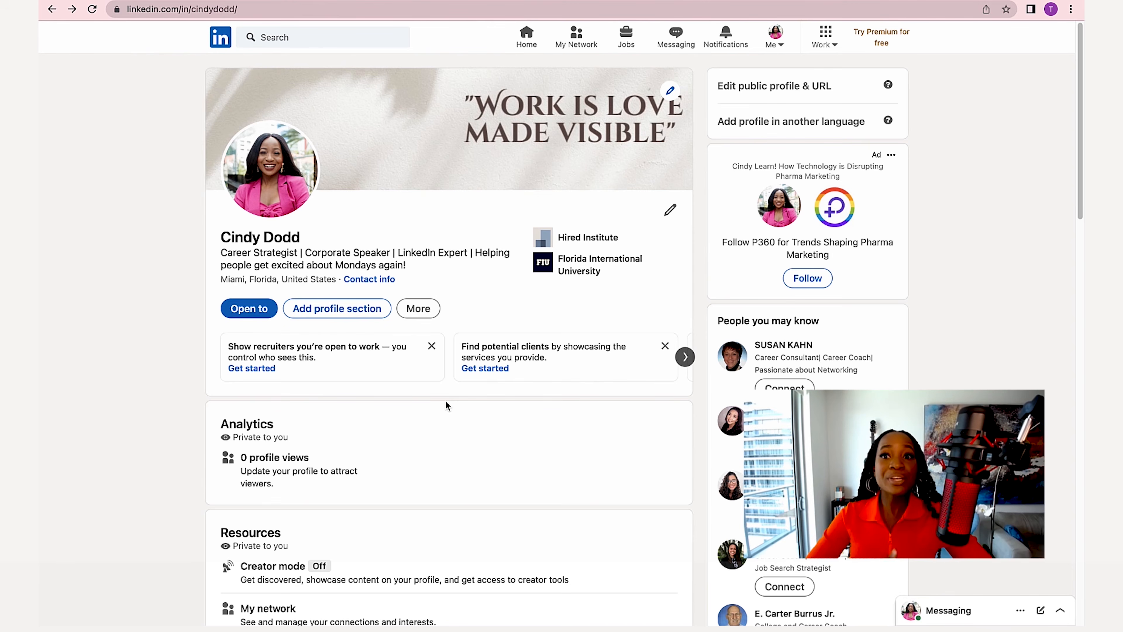
- Choose to add Featured from the recommended profile sections and read which kinds of content can be featured
click(342, 309)
click(688, 111)
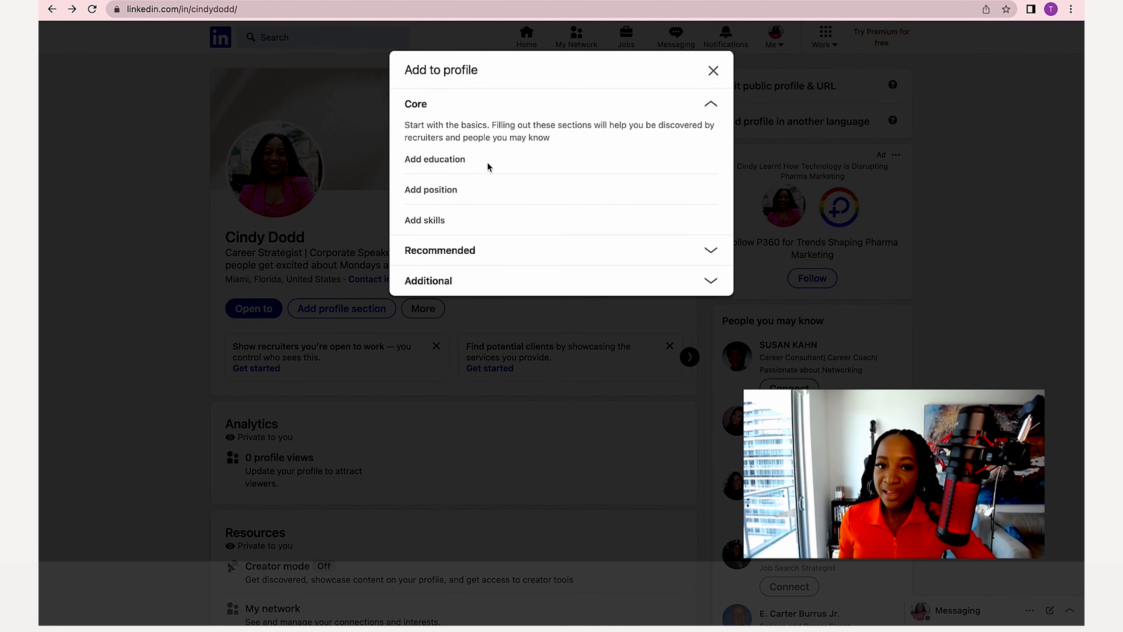
click(696, 253)
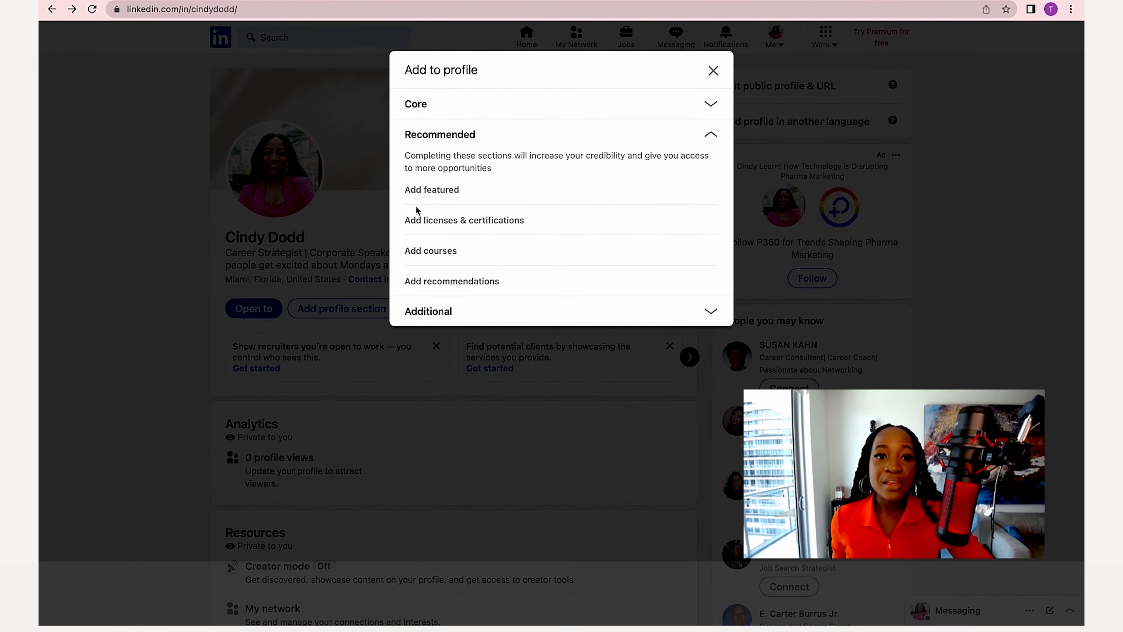
click(439, 190)
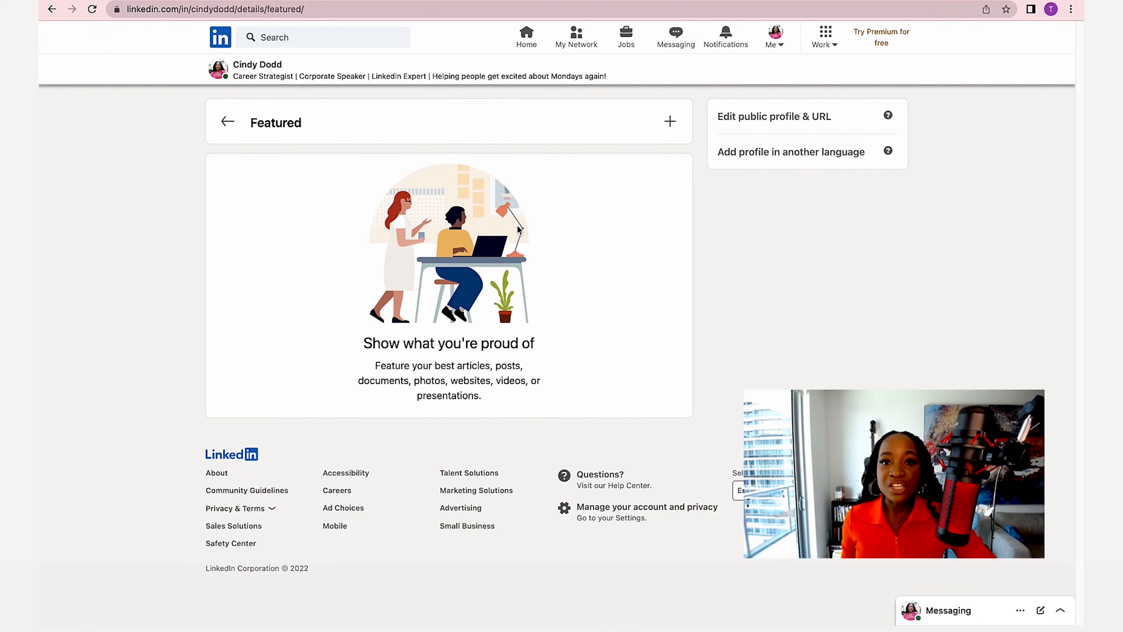
drag(352, 367, 596, 397)
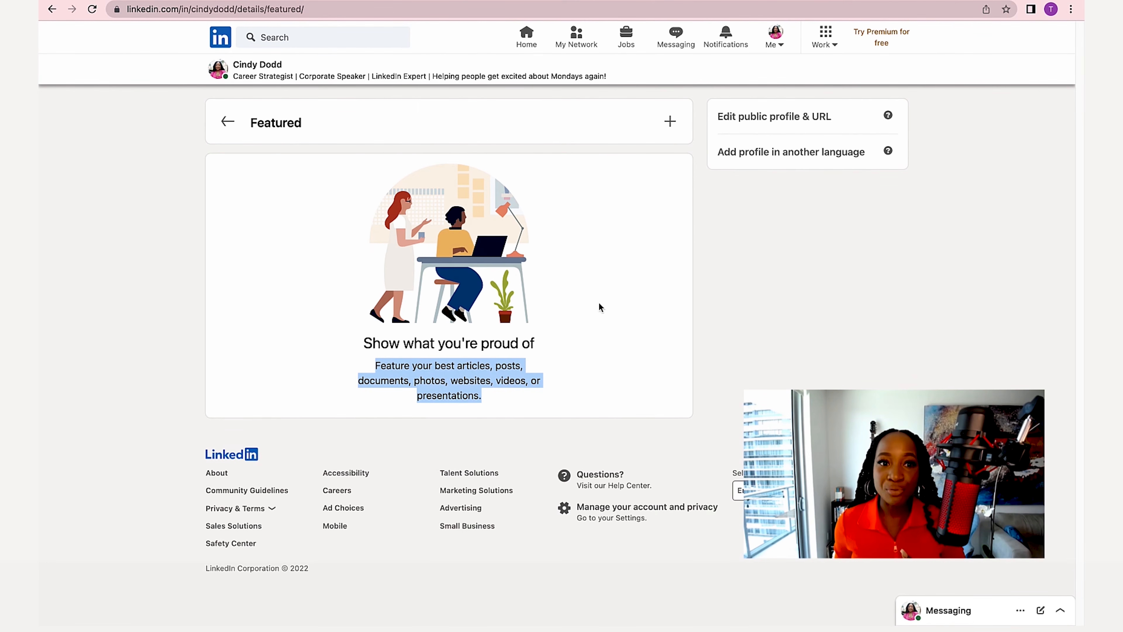
click(670, 121)
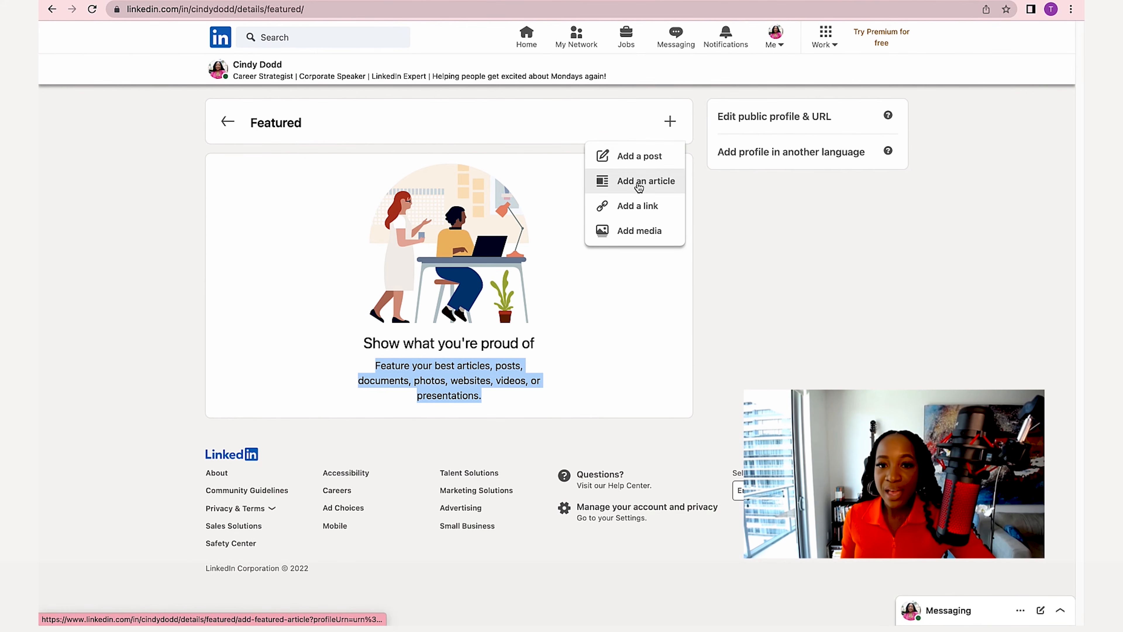
click(641, 206)
click(591, 136)
text(www.hiredinstitute.com)
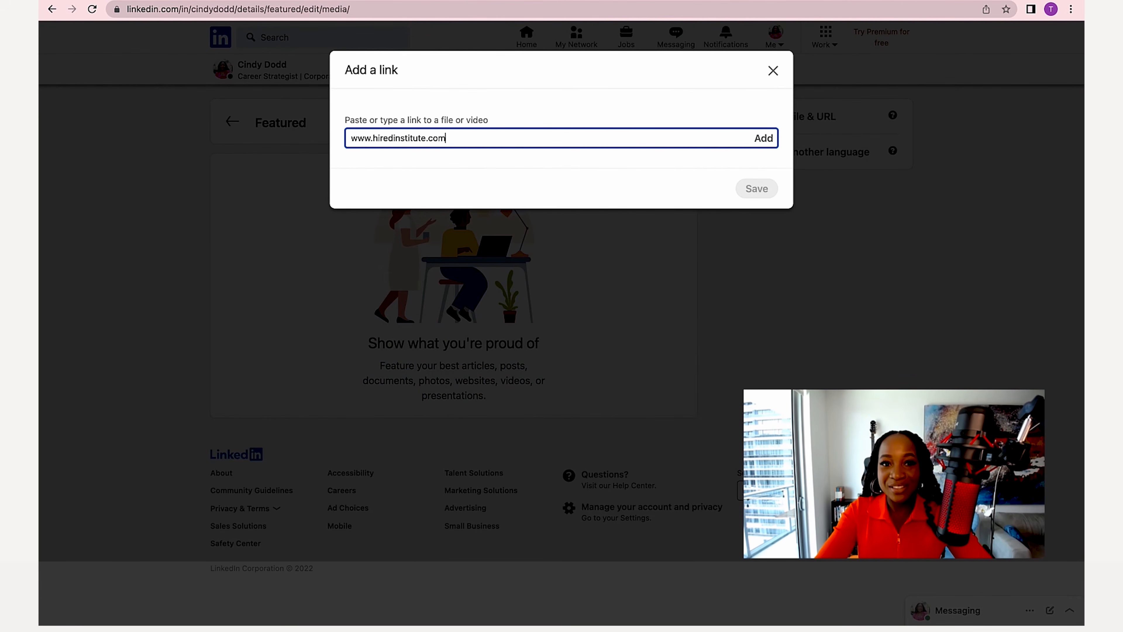
click(764, 141)
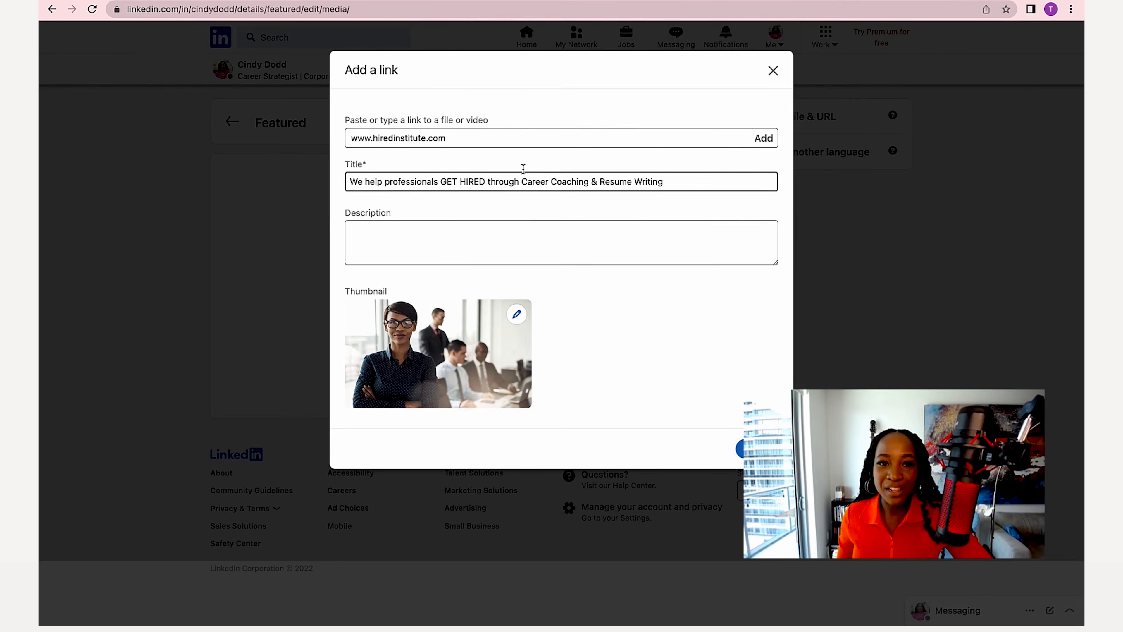
click(684, 247)
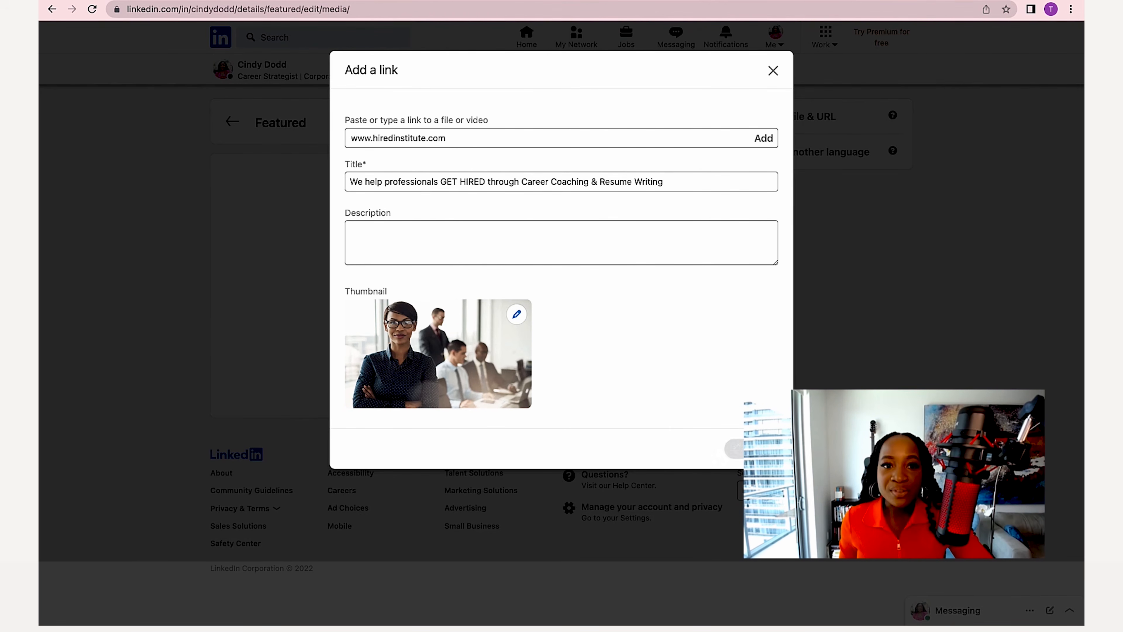
click(739, 448)
- Return to the profile, check the Featured section and view the content types that can be added to it
click(228, 122)
scroll(510, 292, down, 10)
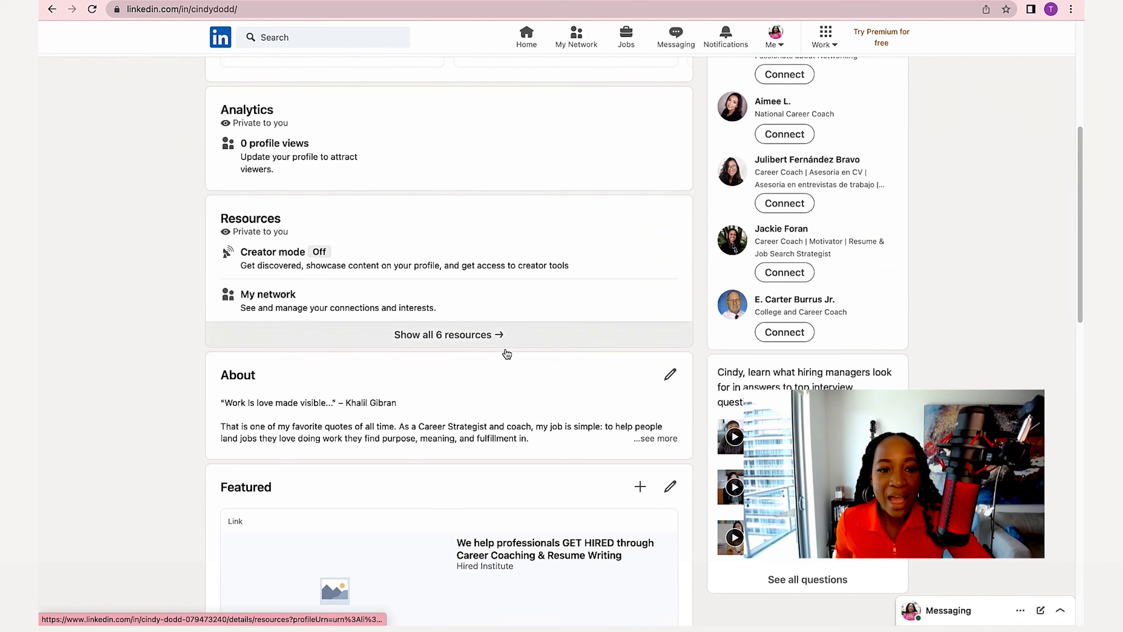
drag(218, 268, 269, 274)
scroll(303, 313, down, 3)
double_click(235, 269)
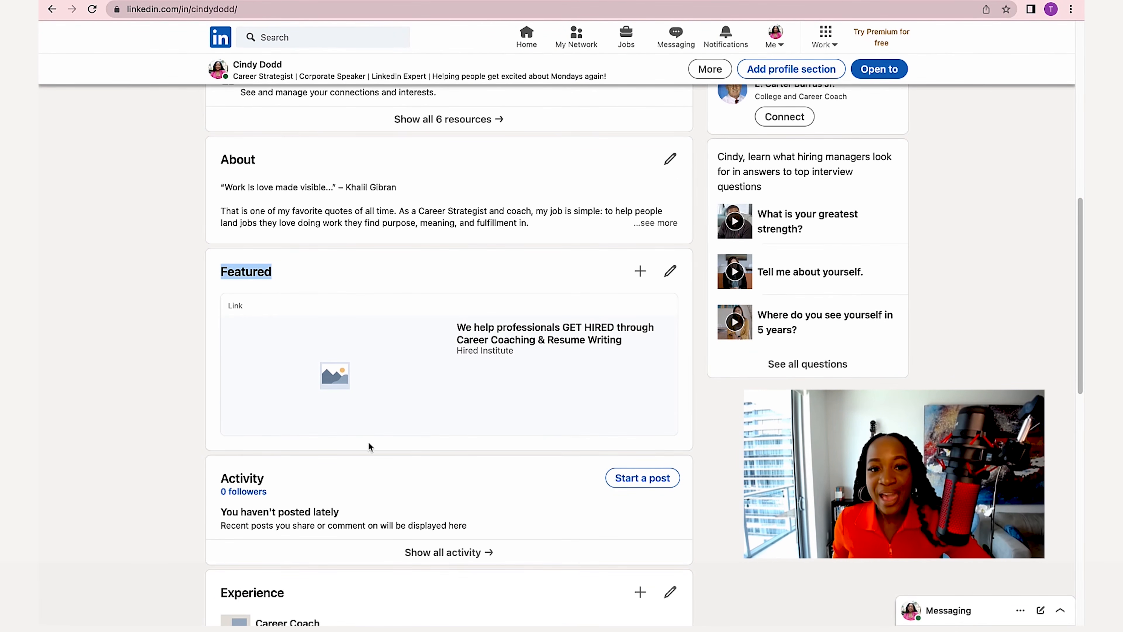
scroll(345, 343, down, 1)
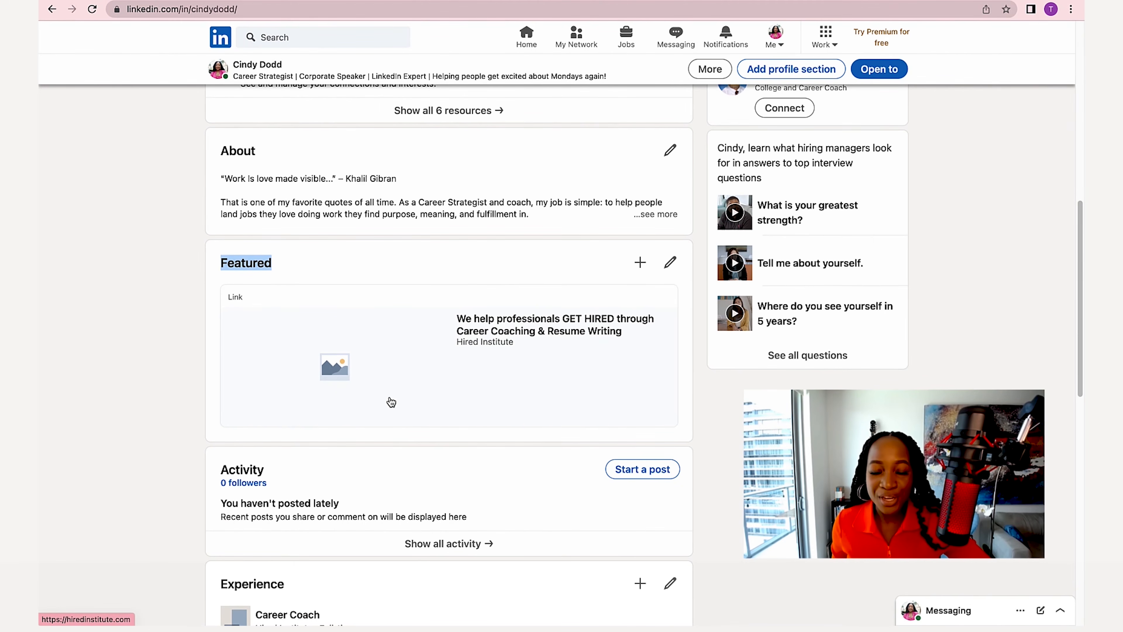
scroll(584, 387, down, 1)
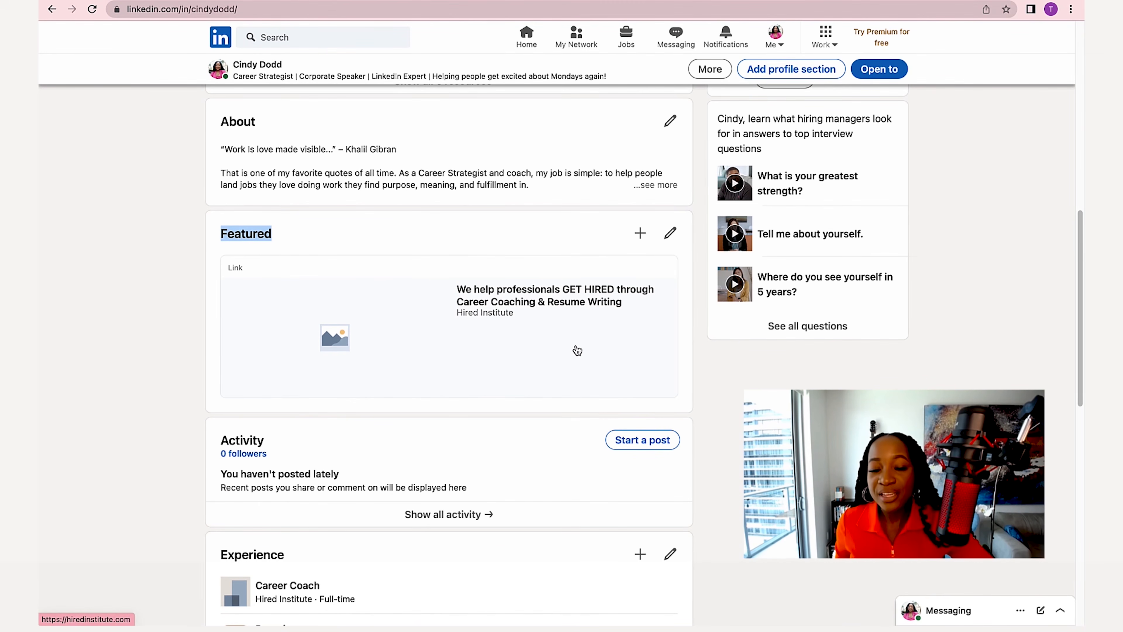
click(640, 232)
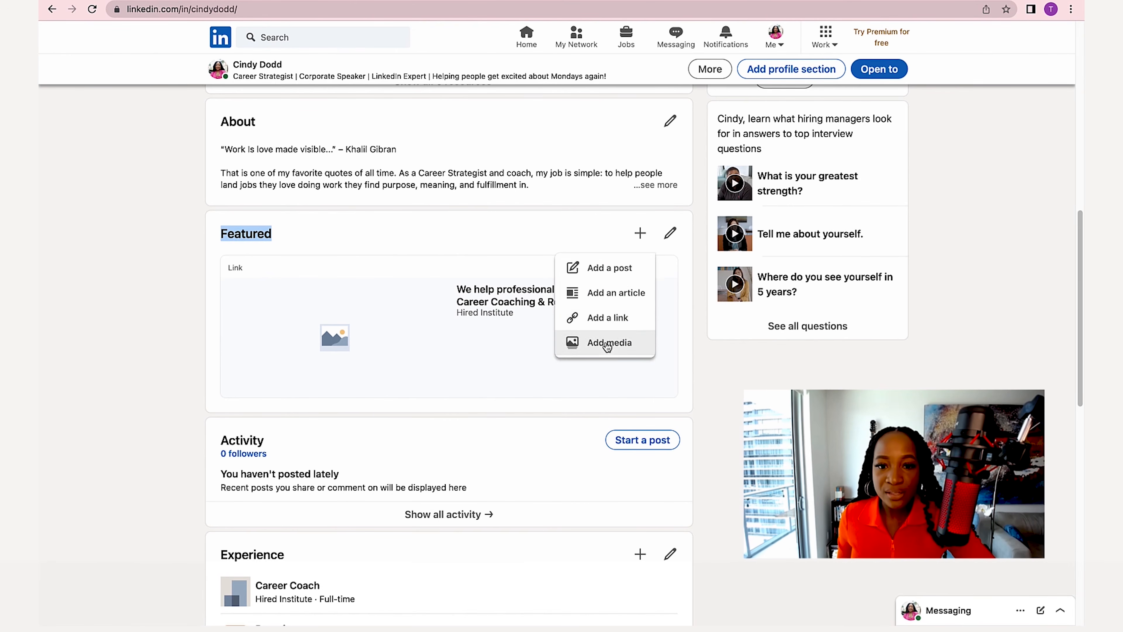
click(424, 234)
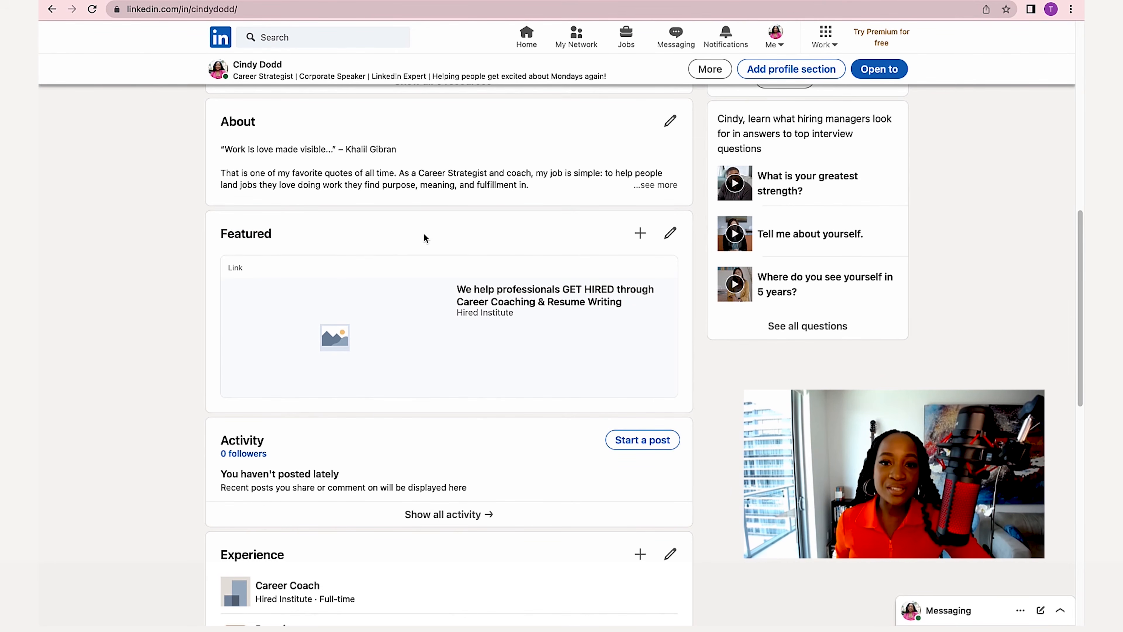
scroll(423, 233, down, 1)
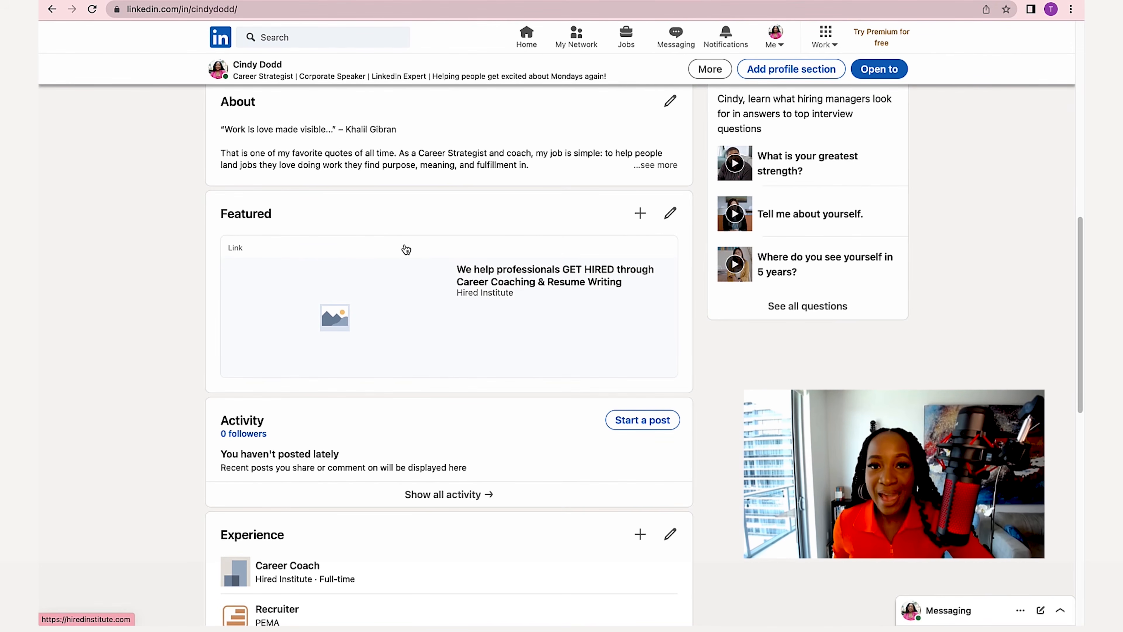
- Open the recommendation request from the recommended profile sections, view its people search and close it without asking anyone
scroll(418, 217, up, 10)
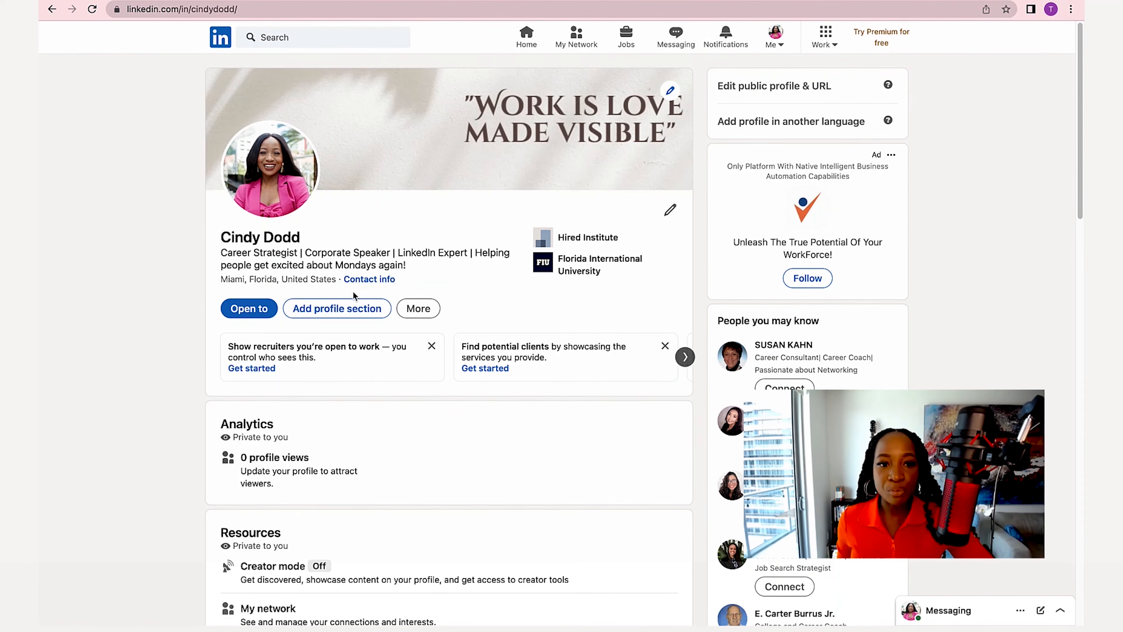
click(338, 308)
click(635, 140)
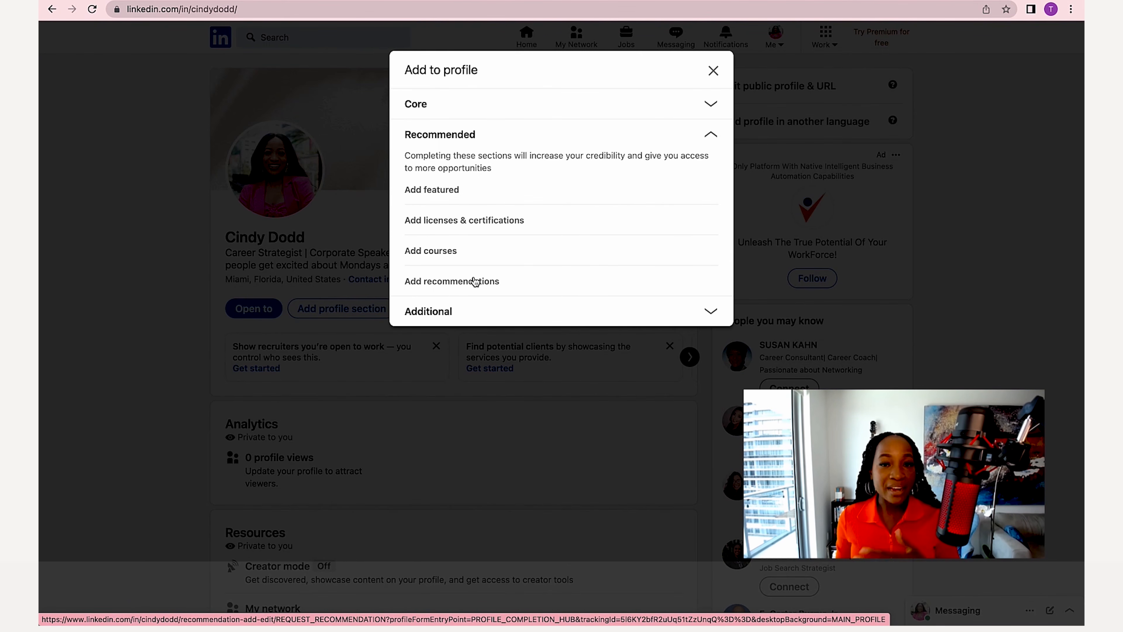
click(429, 286)
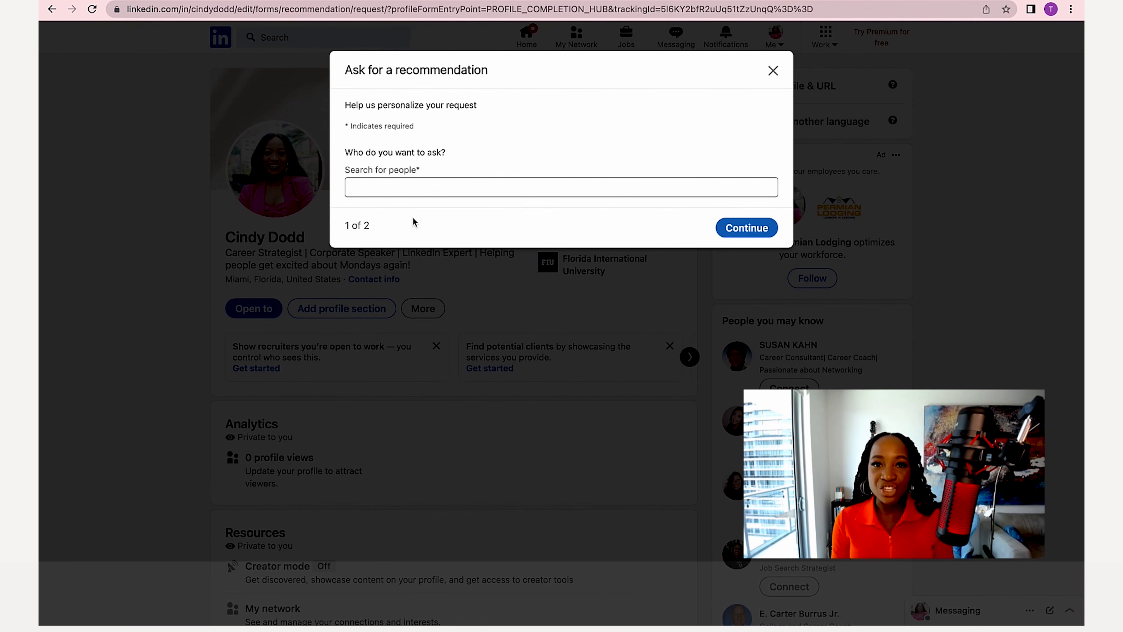
click(416, 189)
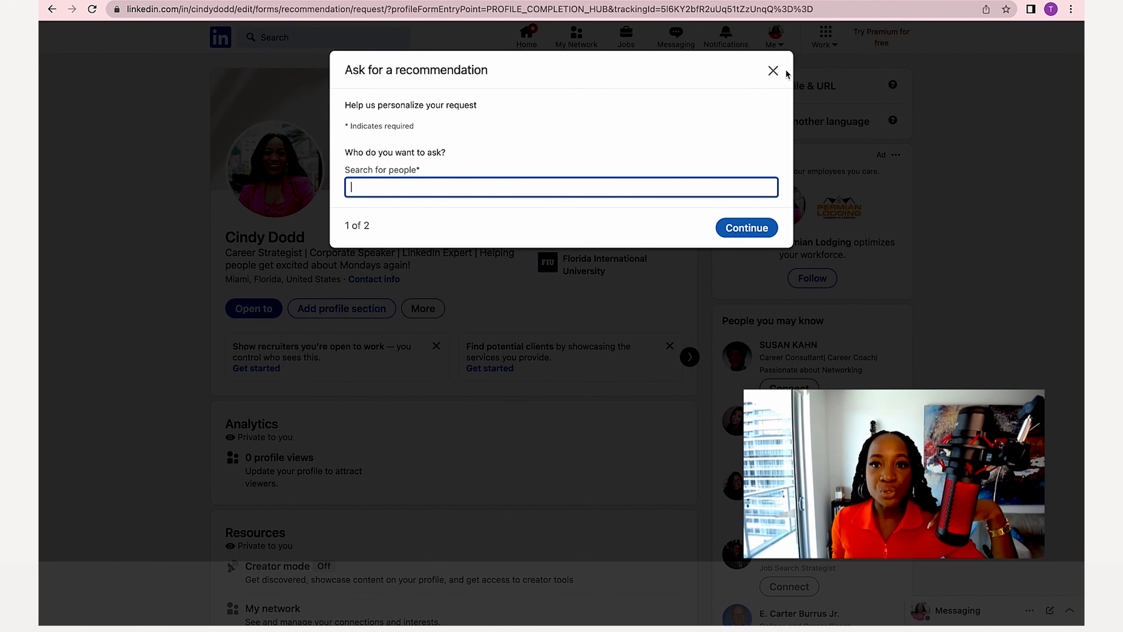
click(773, 71)
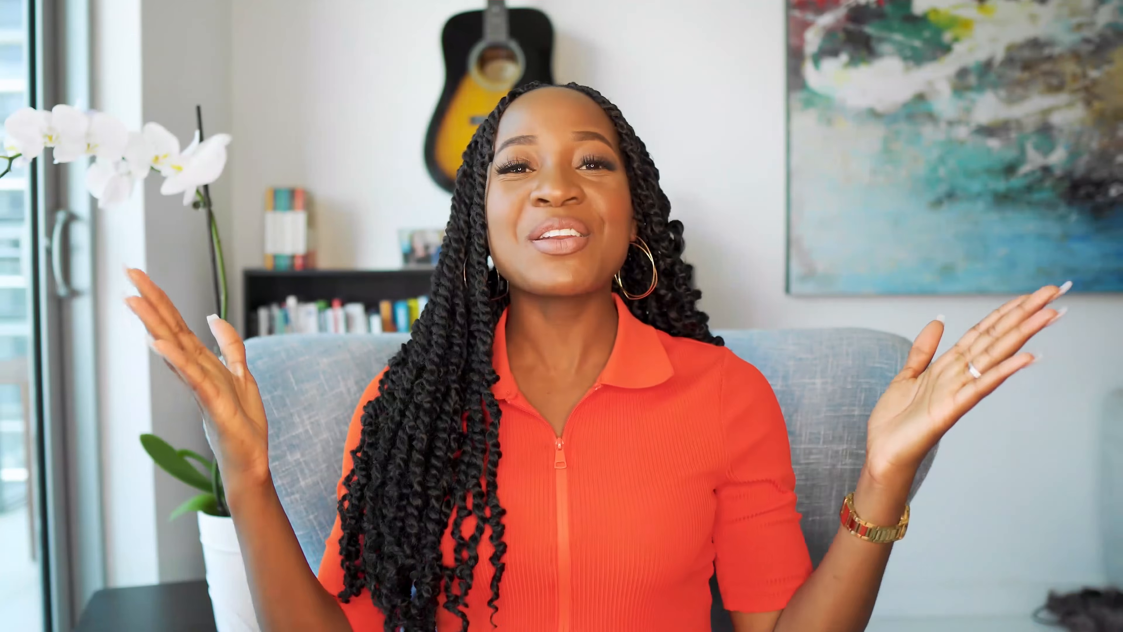